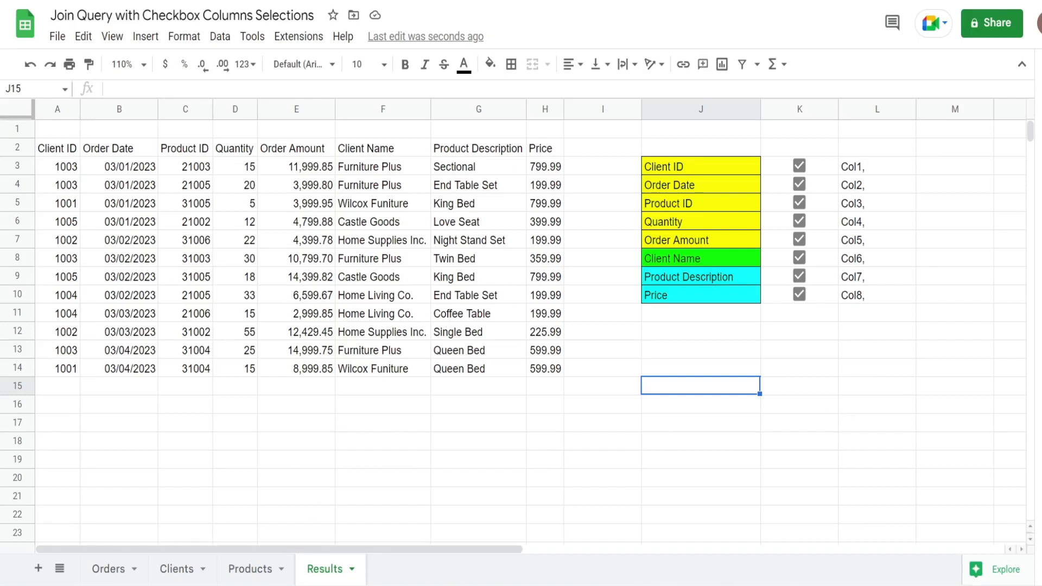
Step: Inspect the QUERY formula in Results cell A2, then go to the Orders sheet's source data
click(305, 403)
click(55, 153)
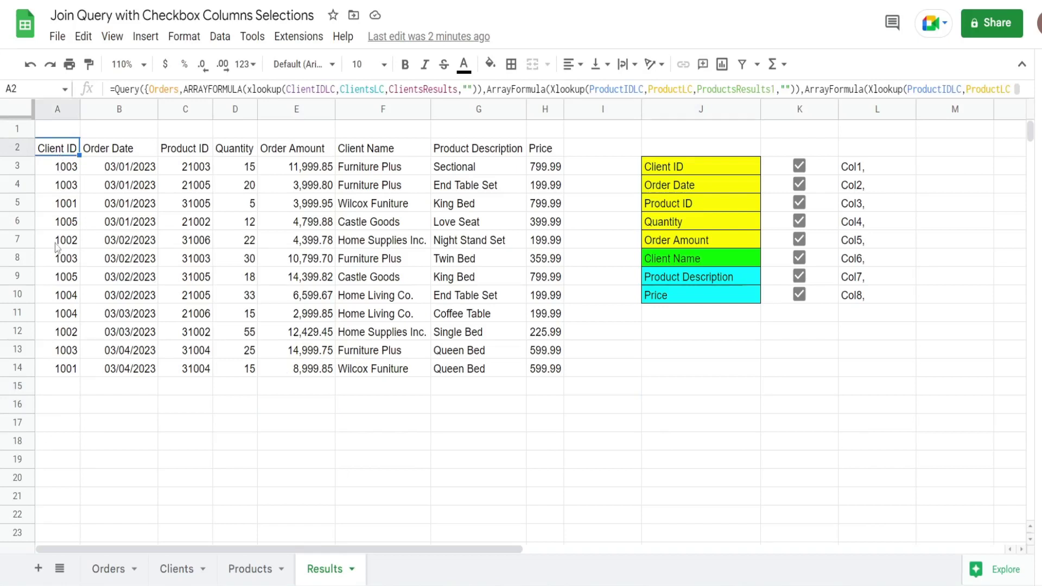
click(108, 571)
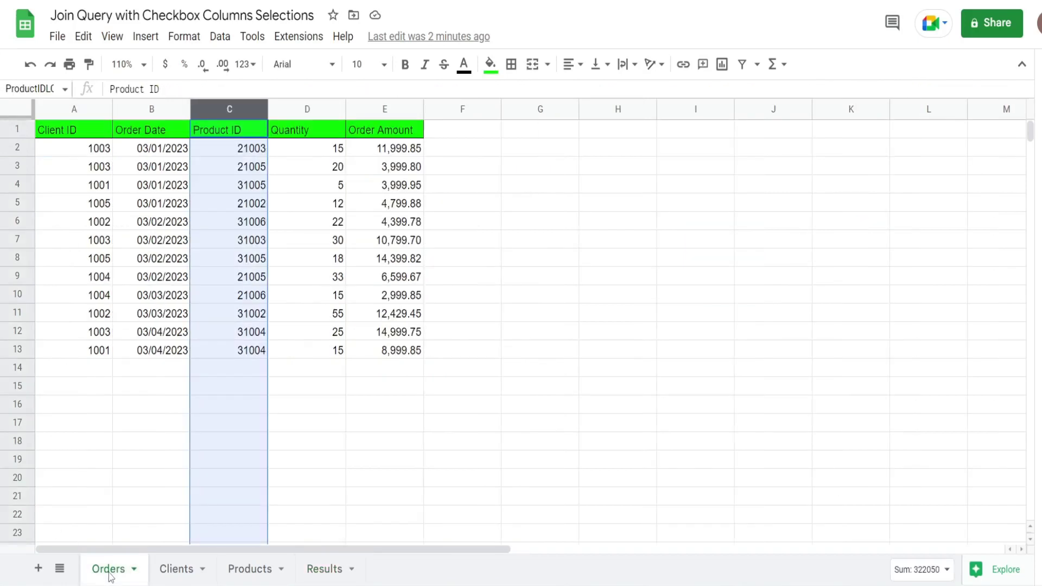
Step: Check the Orders table and confirm its Client ID column is named ClientIDLC
click(448, 427)
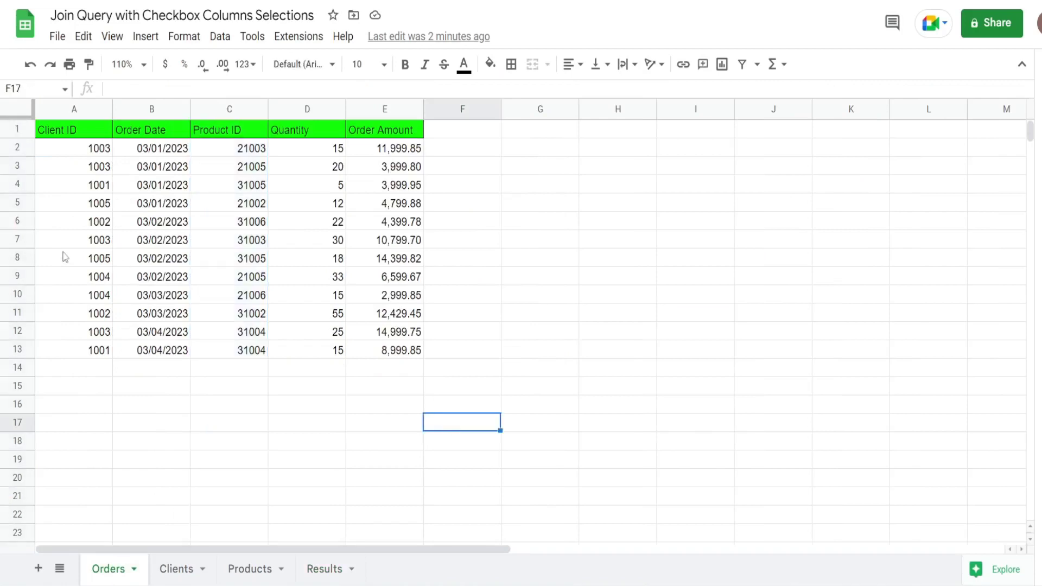
drag(71, 131, 395, 353)
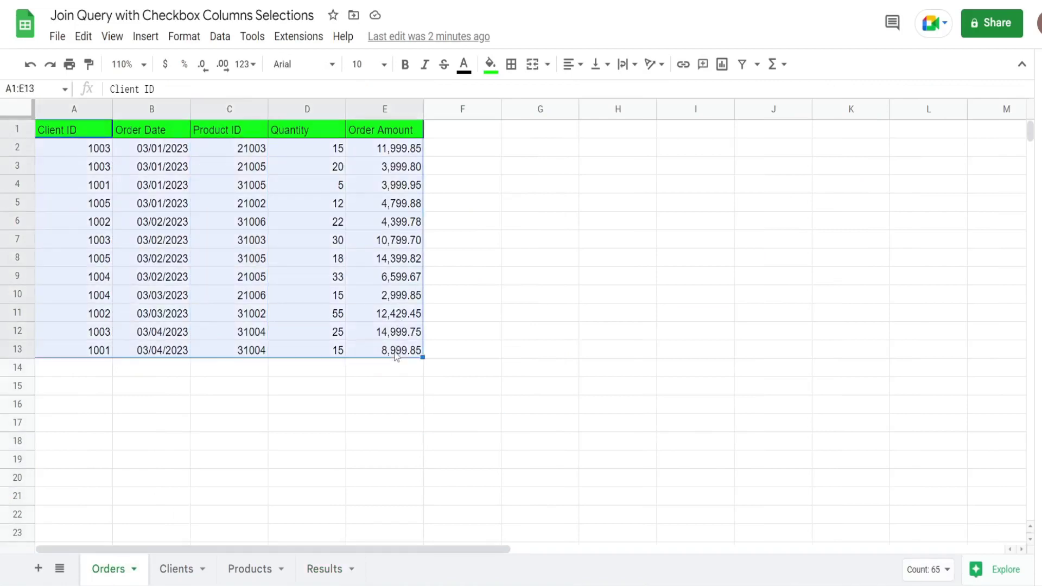
click(363, 369)
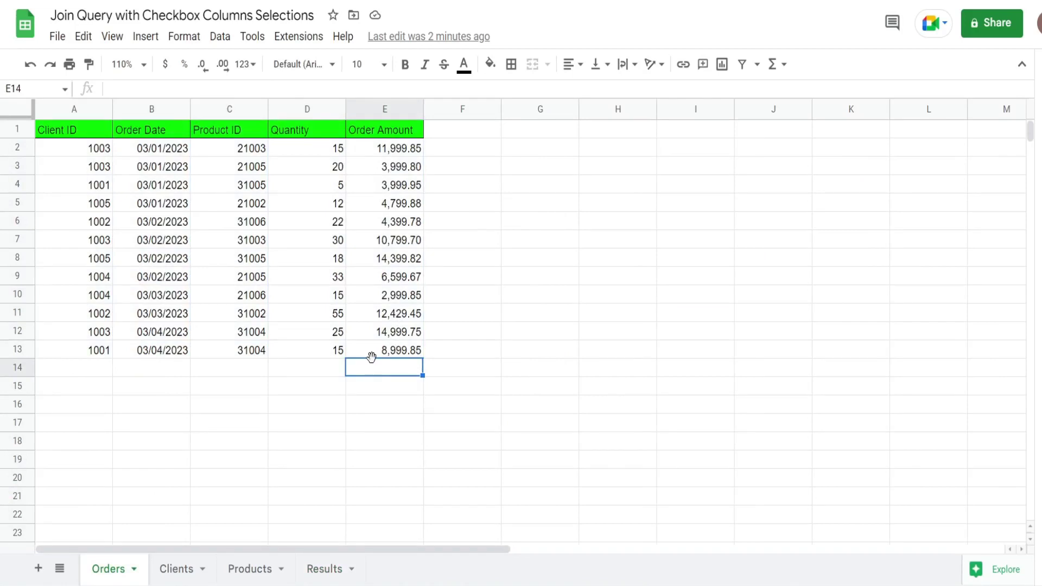
click(69, 109)
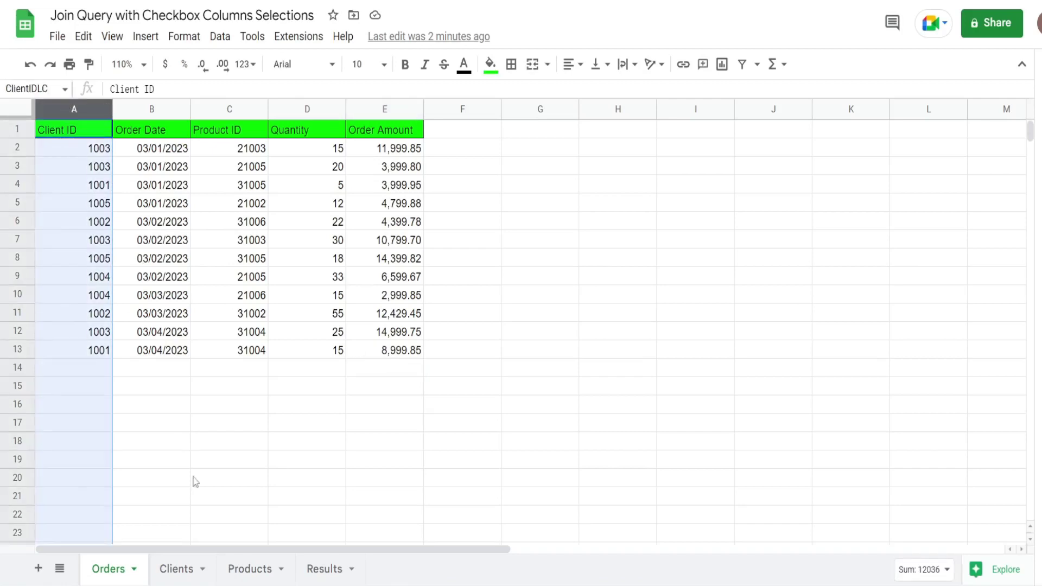
Step: Check the ClientsLC and Client Name columns on Clients, and ProductIDLC on Orders
click(175, 568)
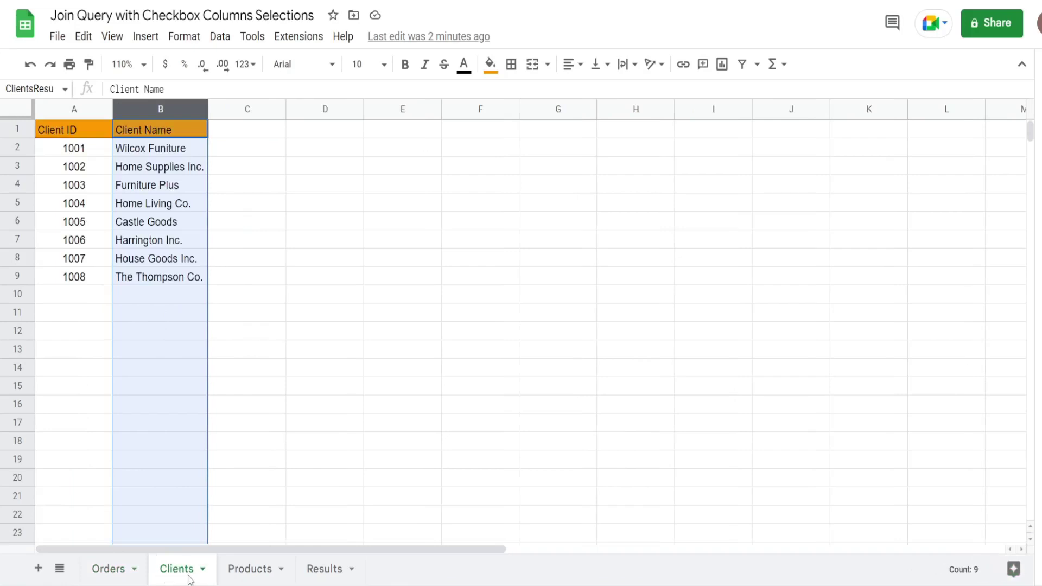
click(68, 109)
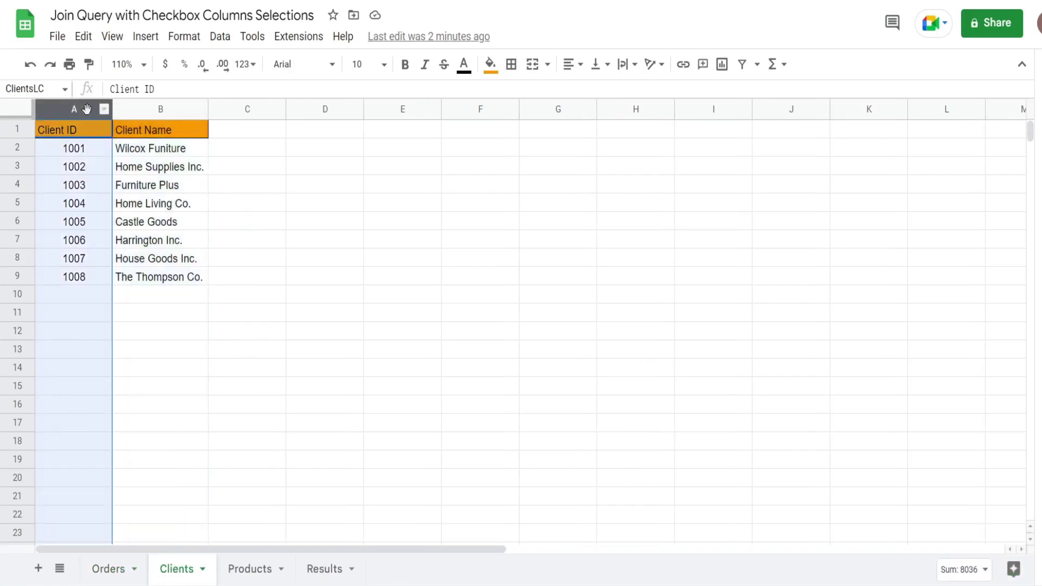
click(144, 110)
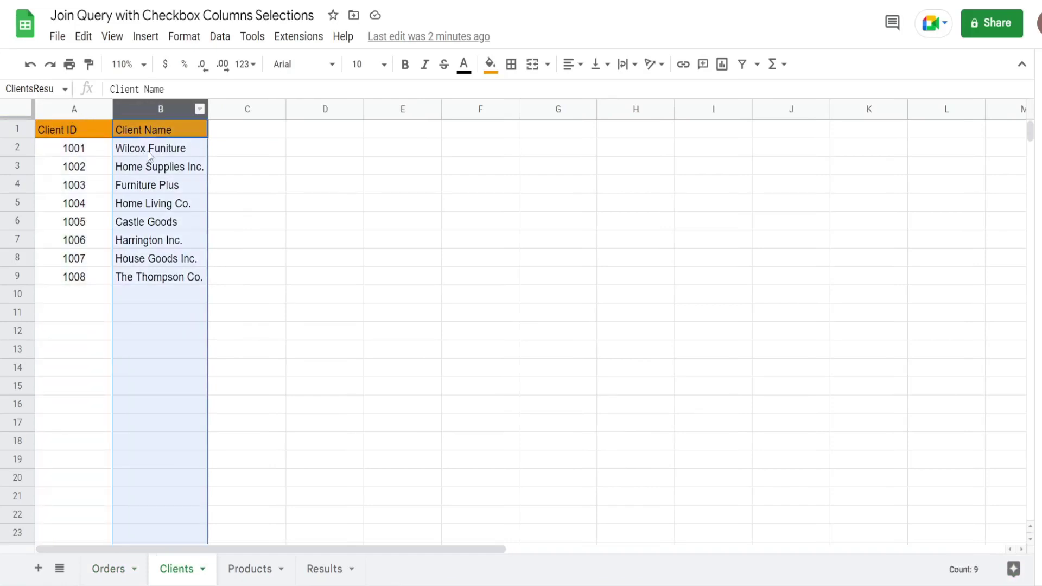
click(120, 572)
click(237, 111)
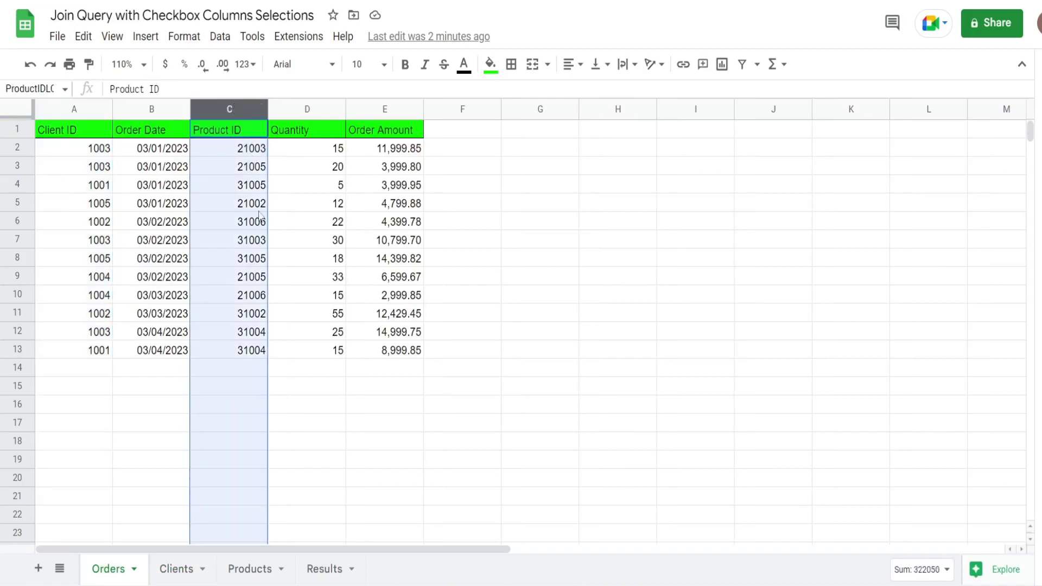
Step: Review ProductLC, Product Description and Price columns on Products, then go back to Results
click(250, 576)
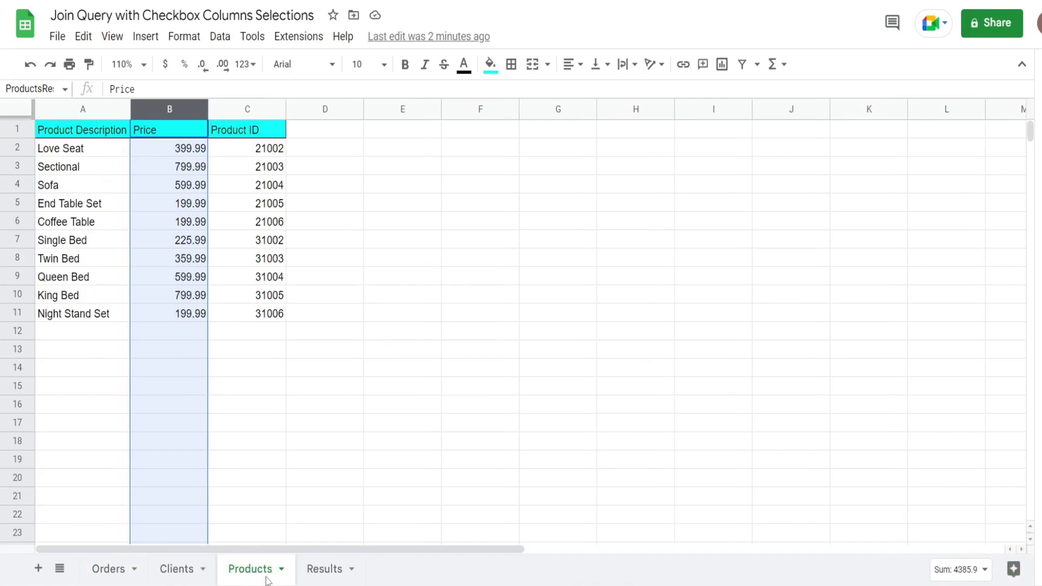
click(290, 346)
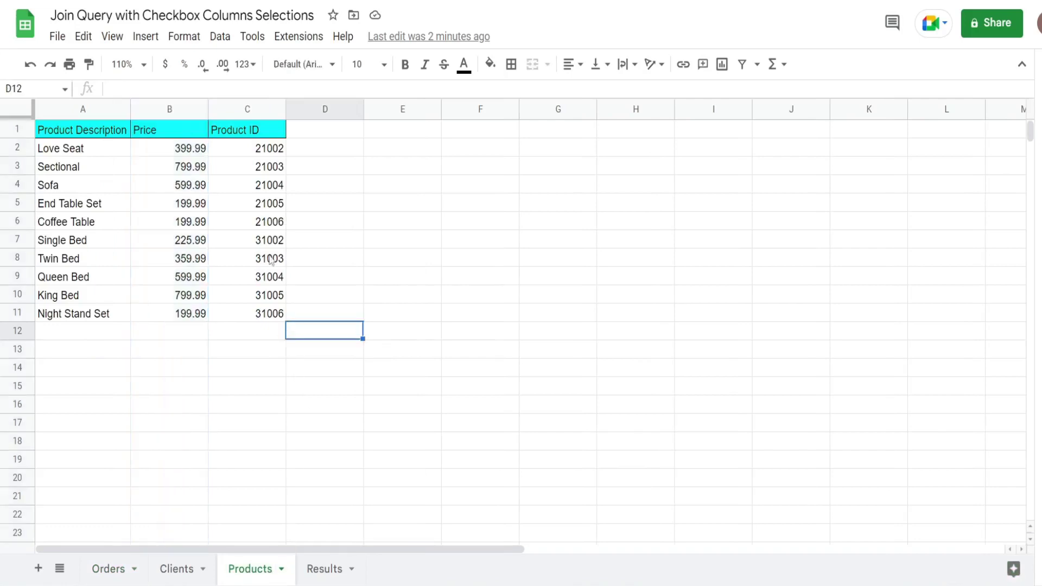
click(249, 110)
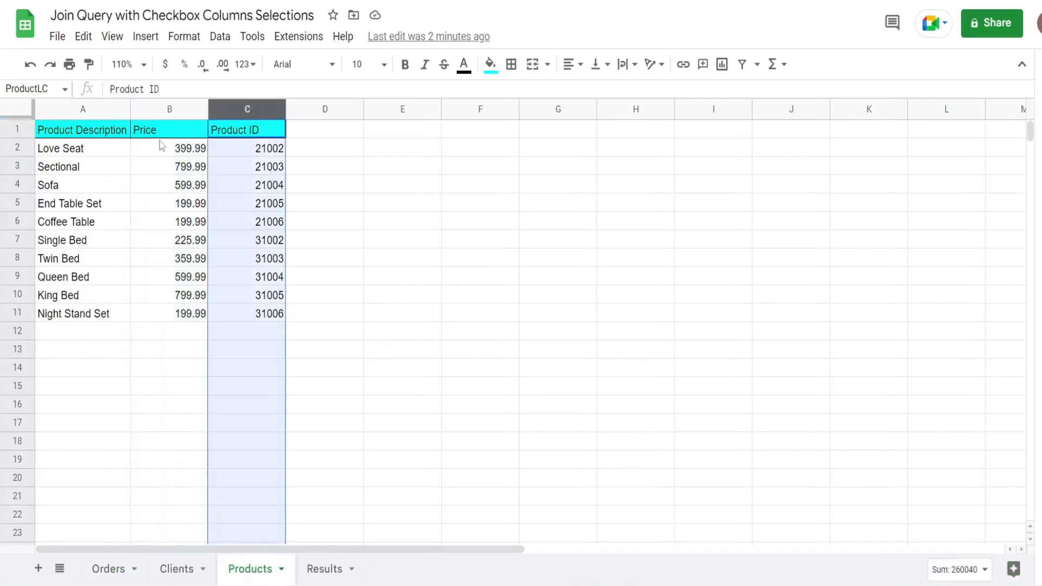
click(82, 110)
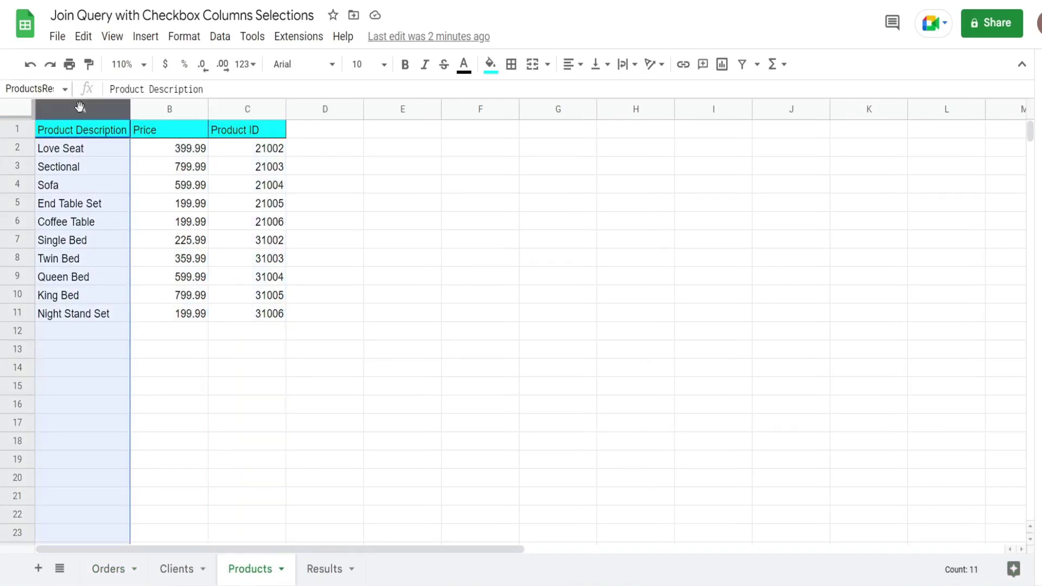
click(168, 108)
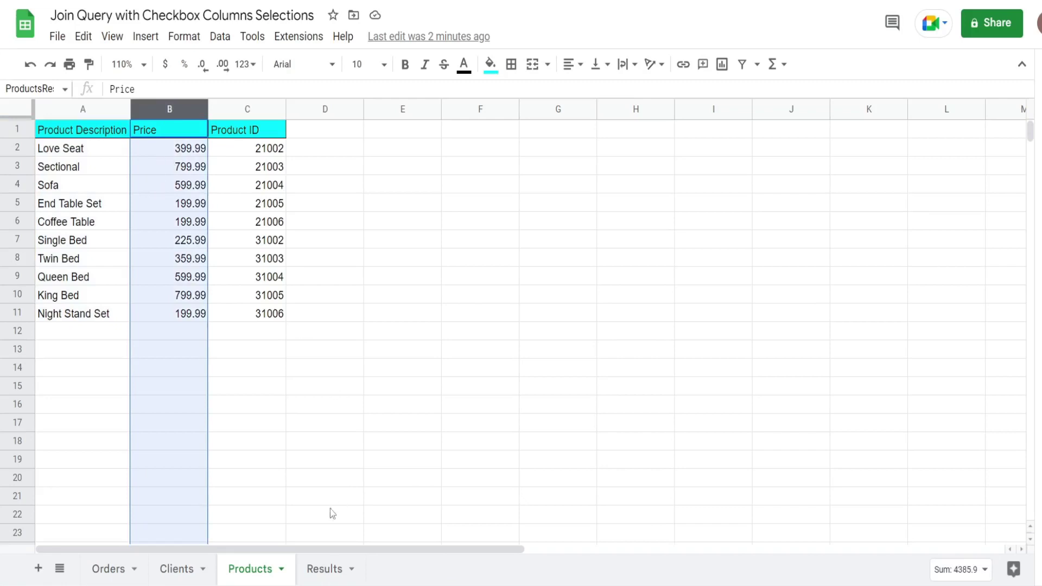
click(321, 572)
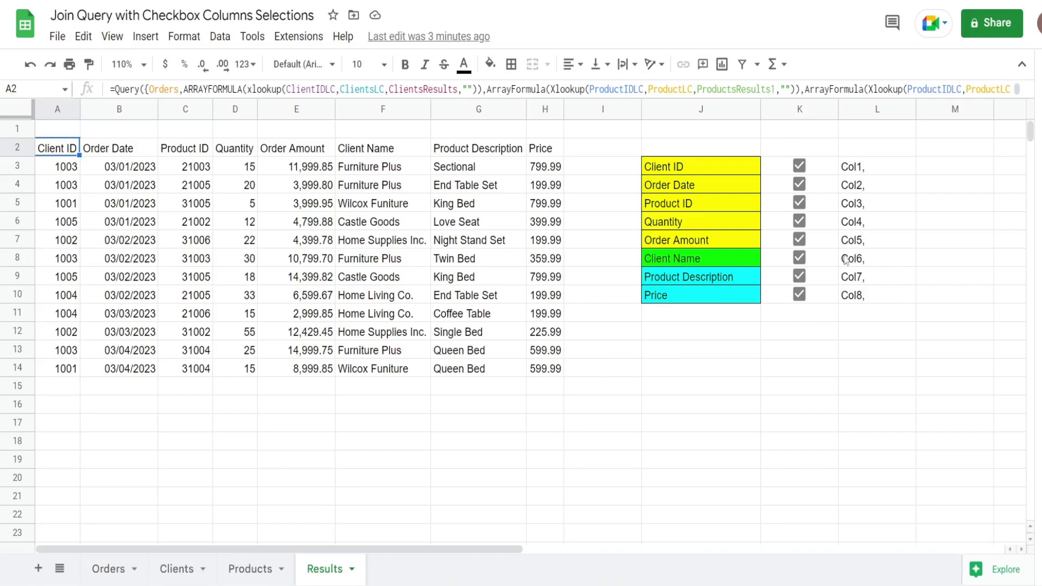
Step: Untick and re-tick the Quantity, Order Amount and Price checkboxes to hide and restore those columns
drag(704, 174, 707, 295)
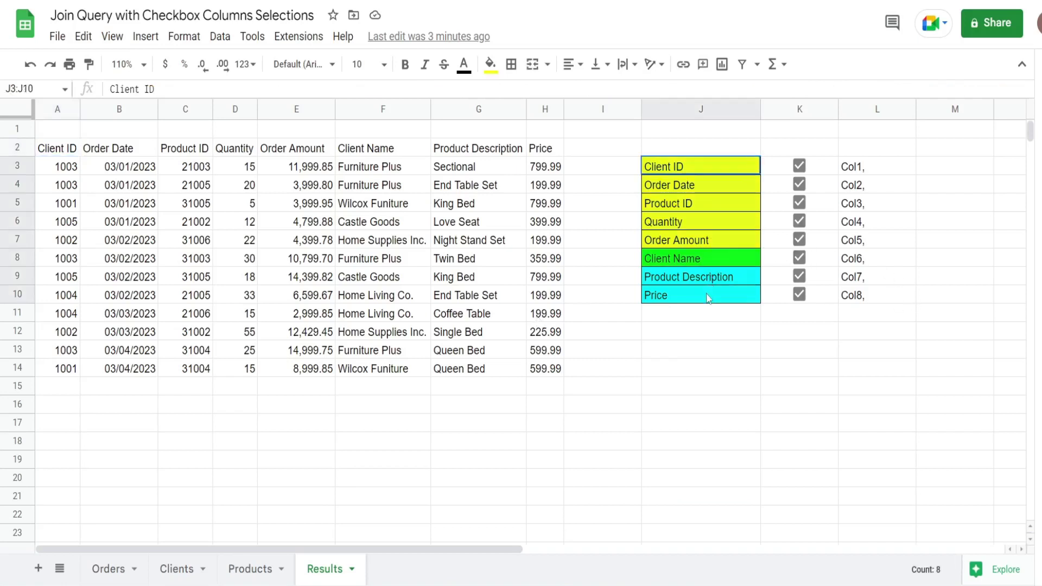
click(753, 321)
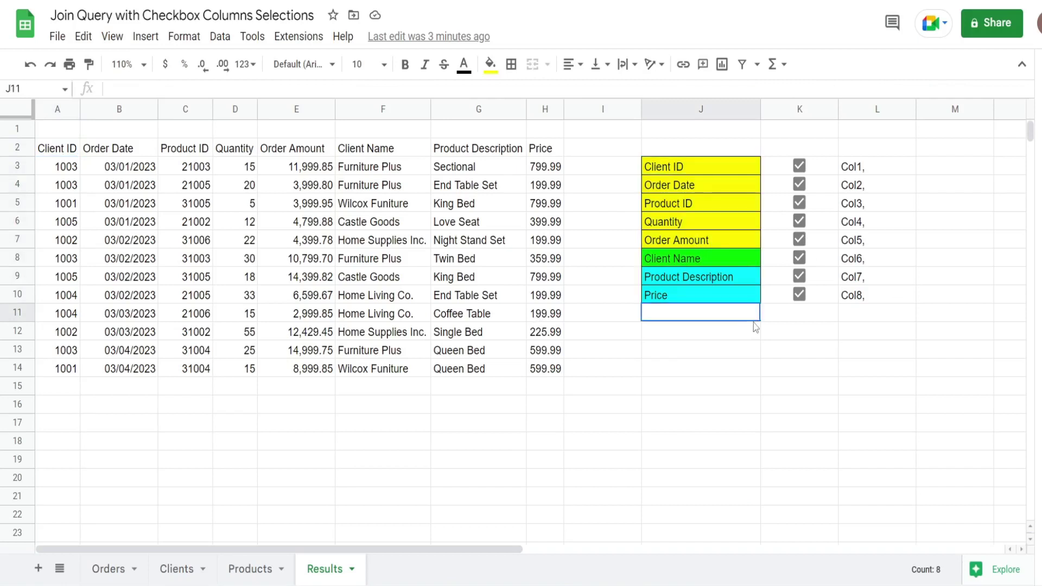
click(799, 223)
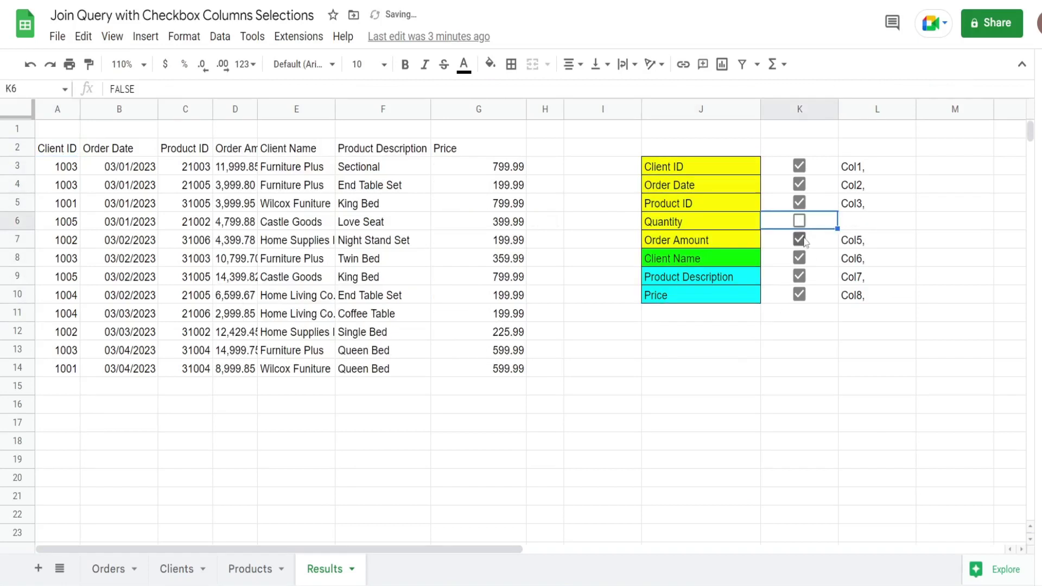
click(799, 240)
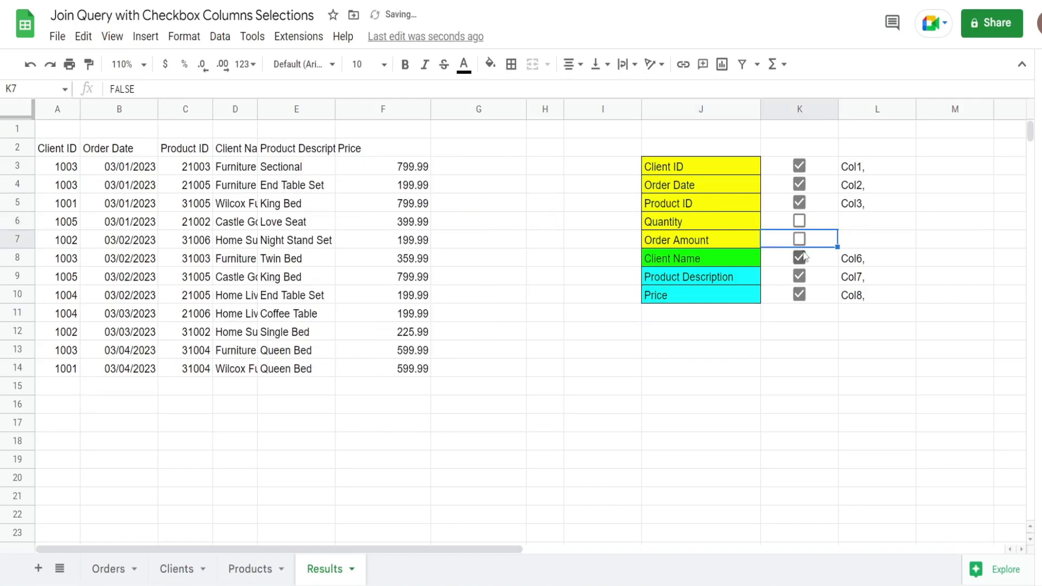
click(799, 239)
click(799, 221)
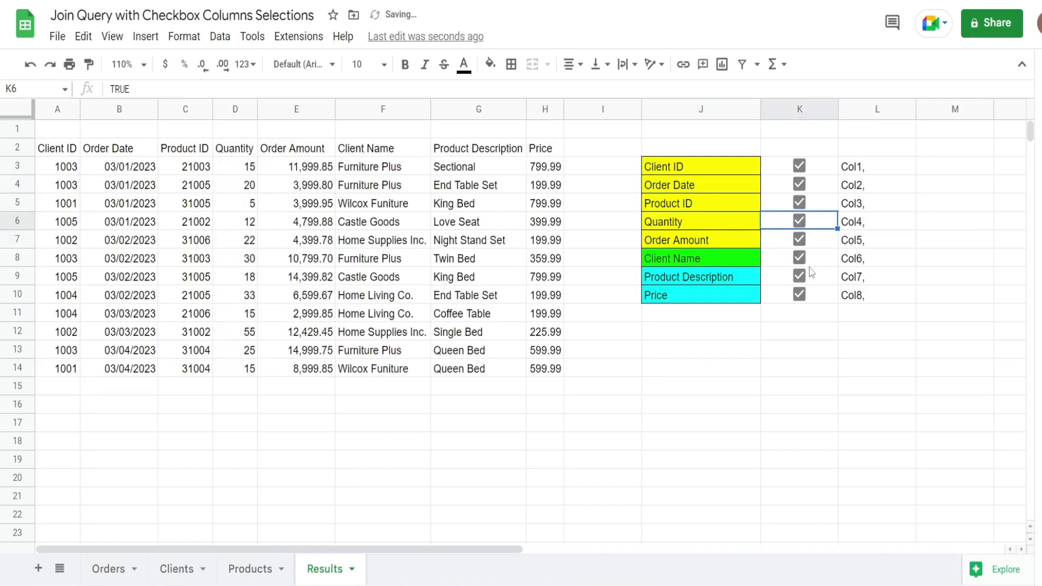
click(799, 294)
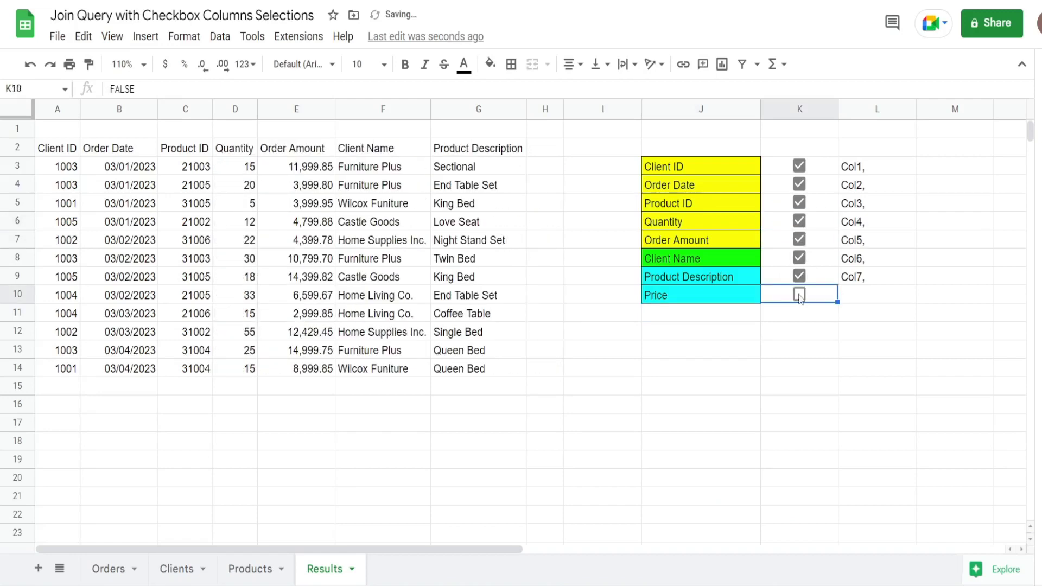
click(799, 295)
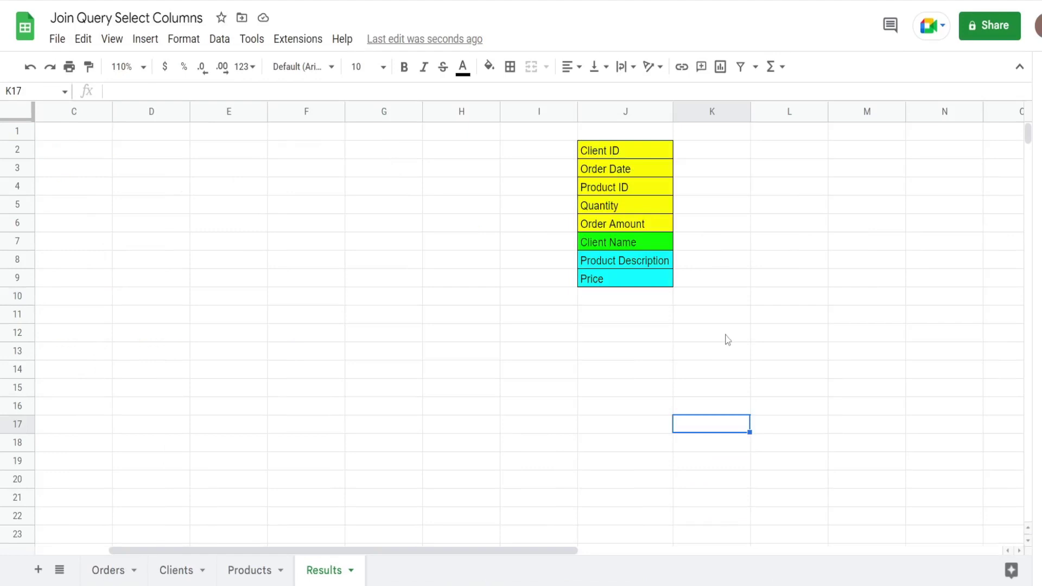
Step: Add a Checkbox data validation rule to K2:K9
mouse_move(642, 148)
mouse_down()
mouse_move(636, 289)
mouse_move(641, 282)
mouse_up()
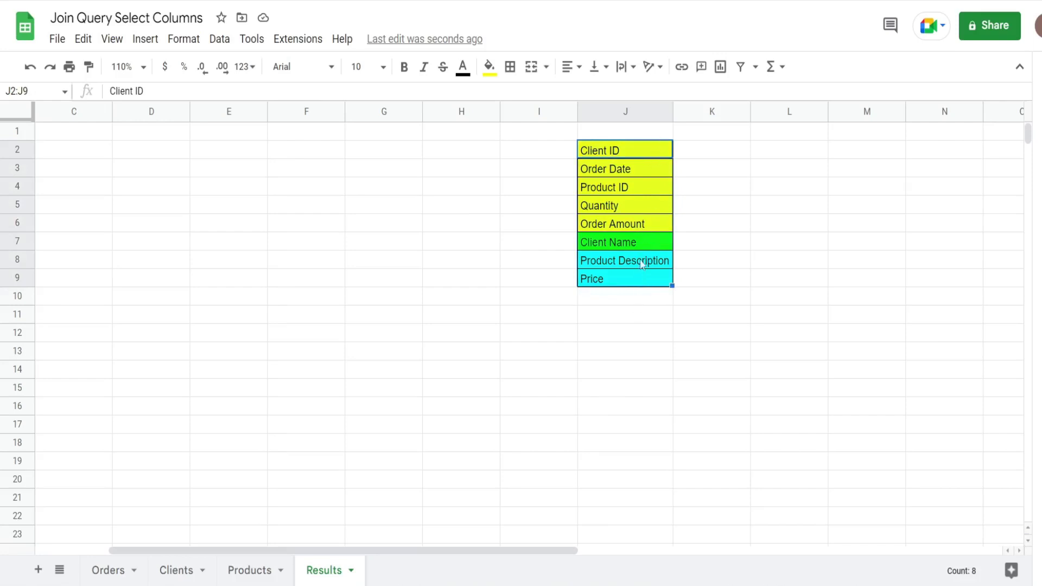
drag(710, 154, 709, 281)
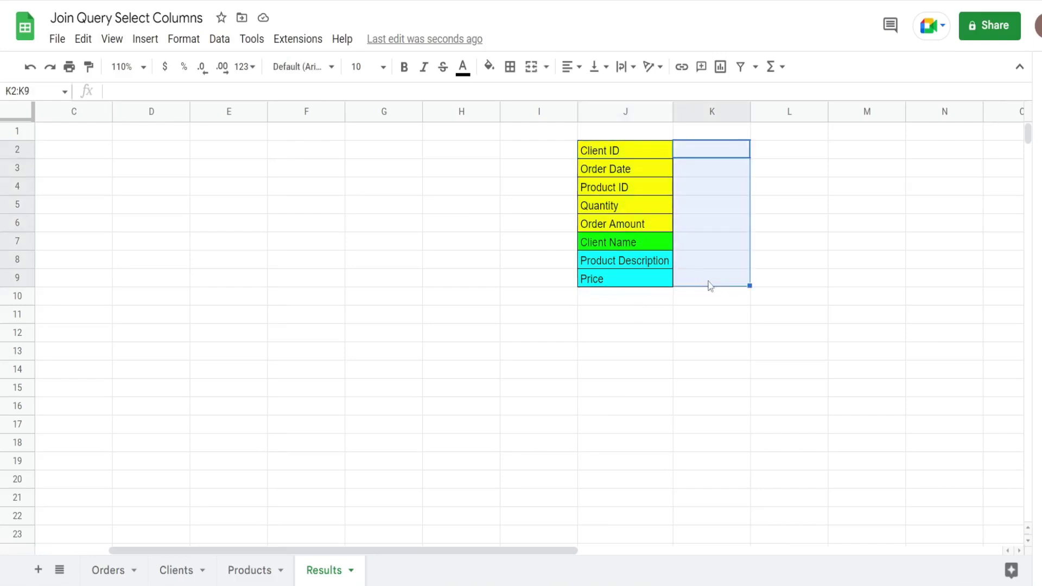
click(221, 43)
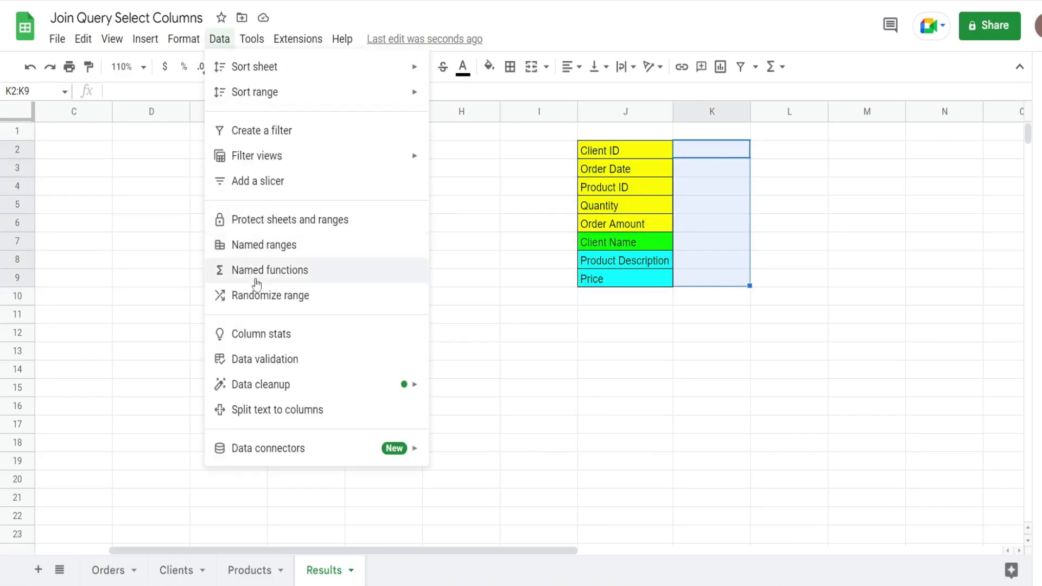
click(282, 368)
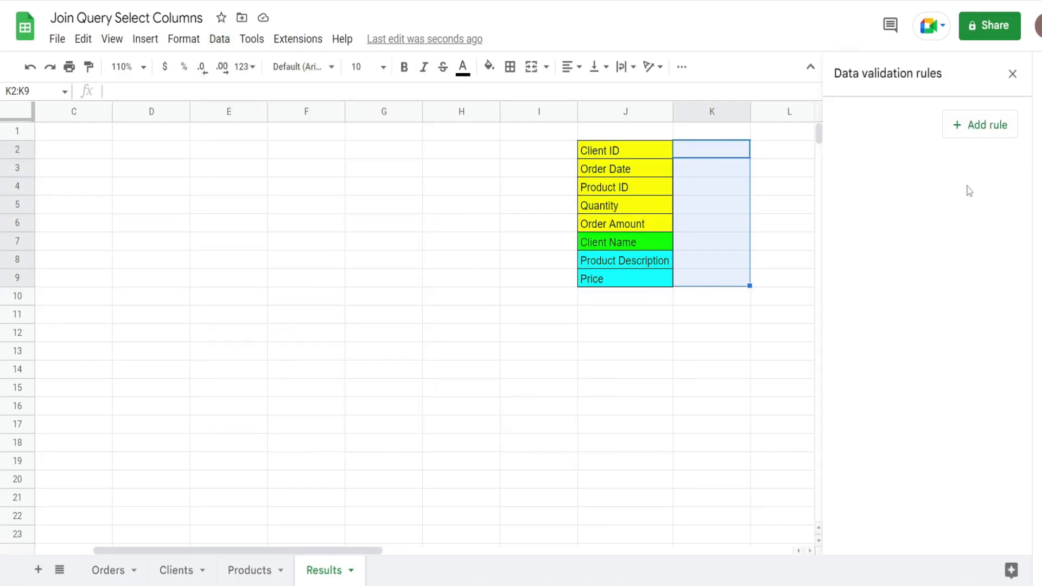
click(986, 133)
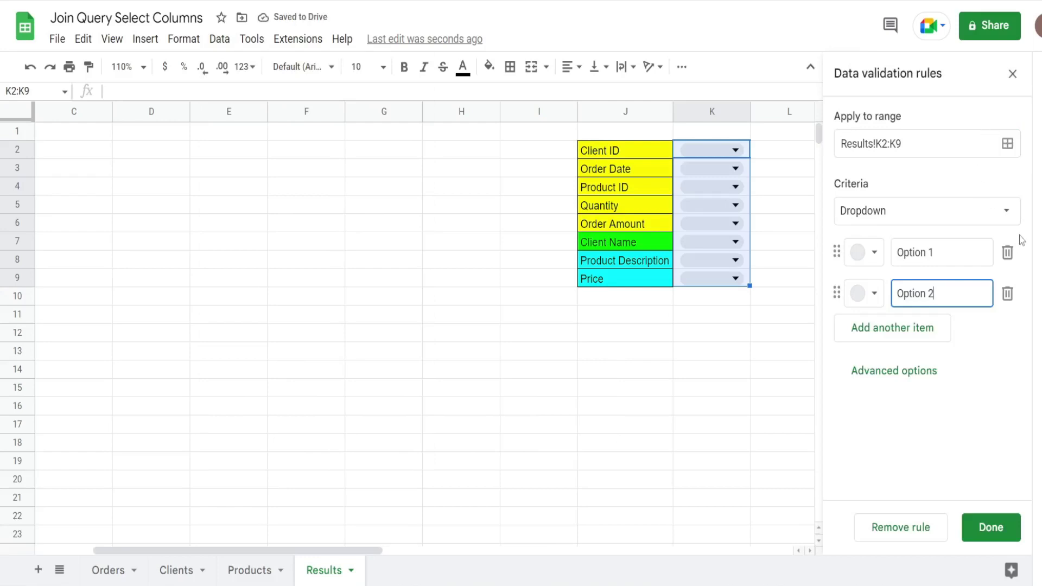
click(1006, 211)
scroll(929, 382, down, 5)
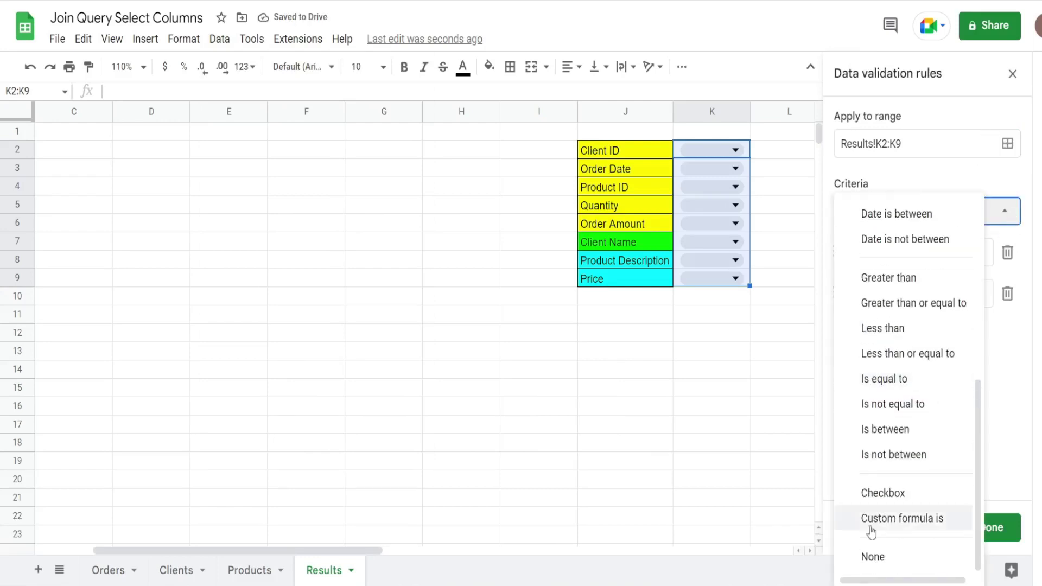
click(884, 494)
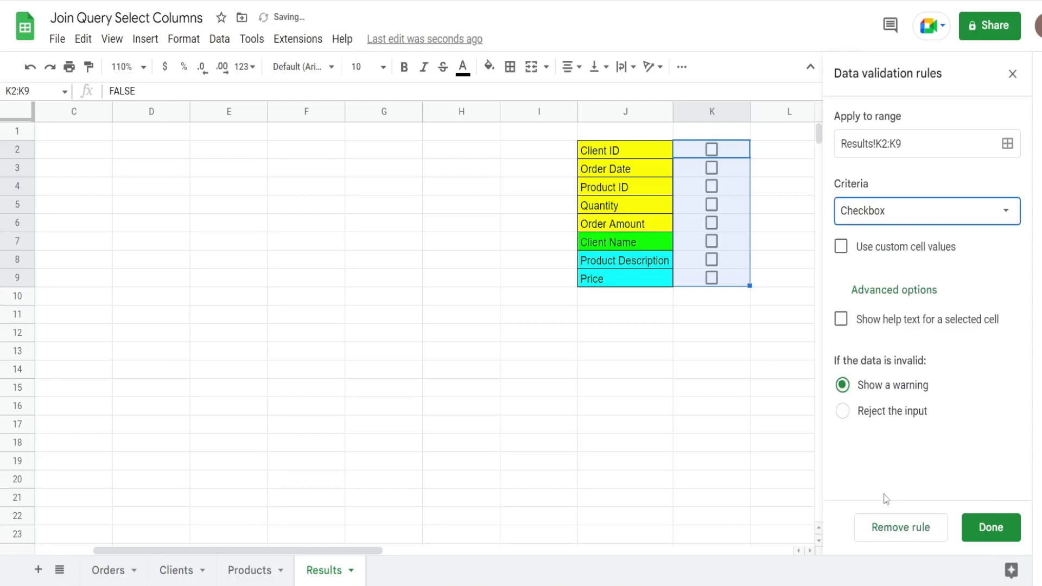
click(992, 523)
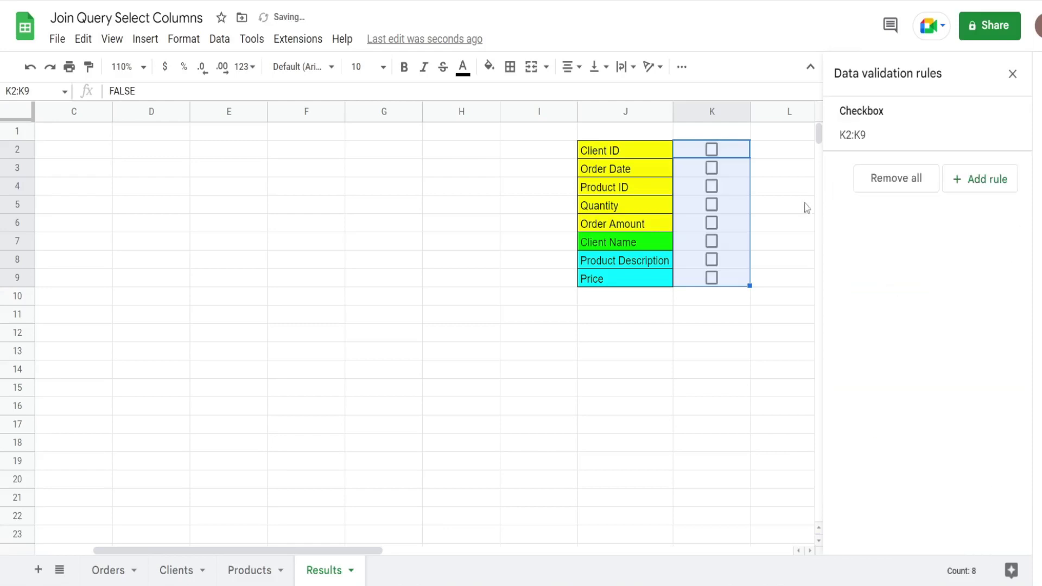
click(1012, 74)
Step: Tick all eight checkboxes in K2:K9 at once
click(781, 190)
click(711, 150)
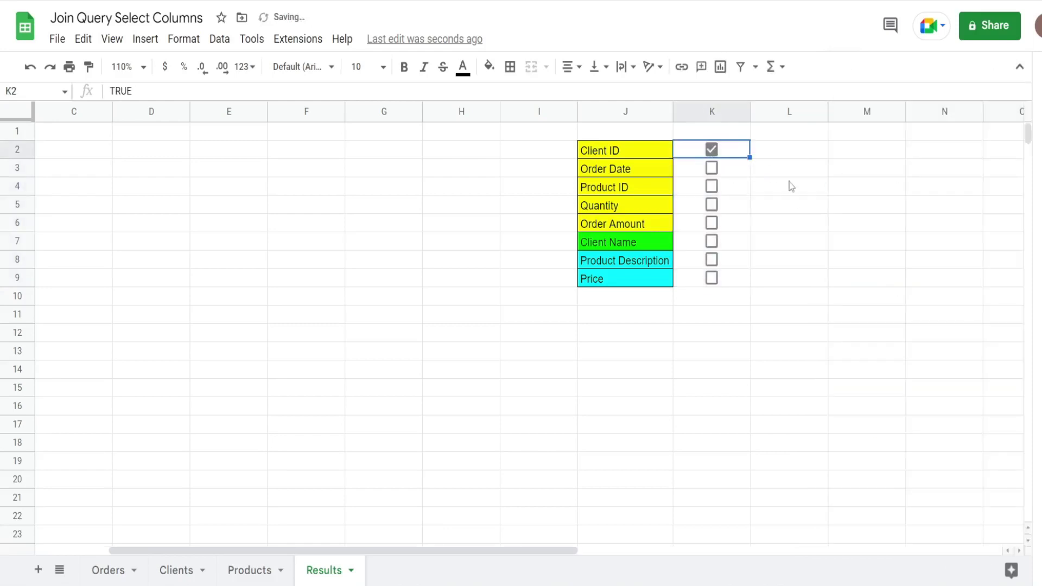
key(shift+Down)
key(shift+Down)
key(shift+Down)
key(shift+Down)
key(shift+Down)
key(shift+Down)
key(shift+Down)
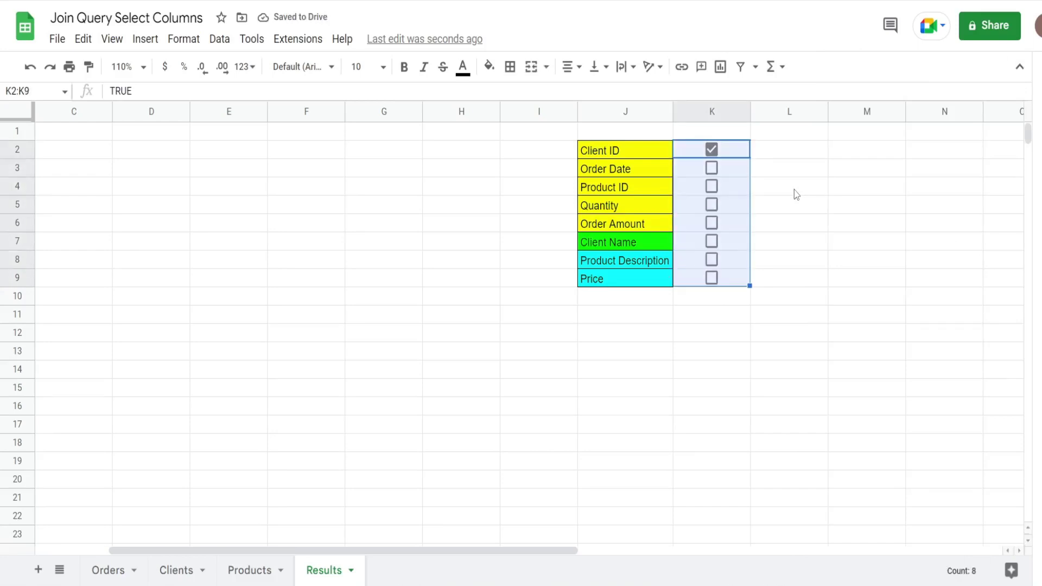
key(space)
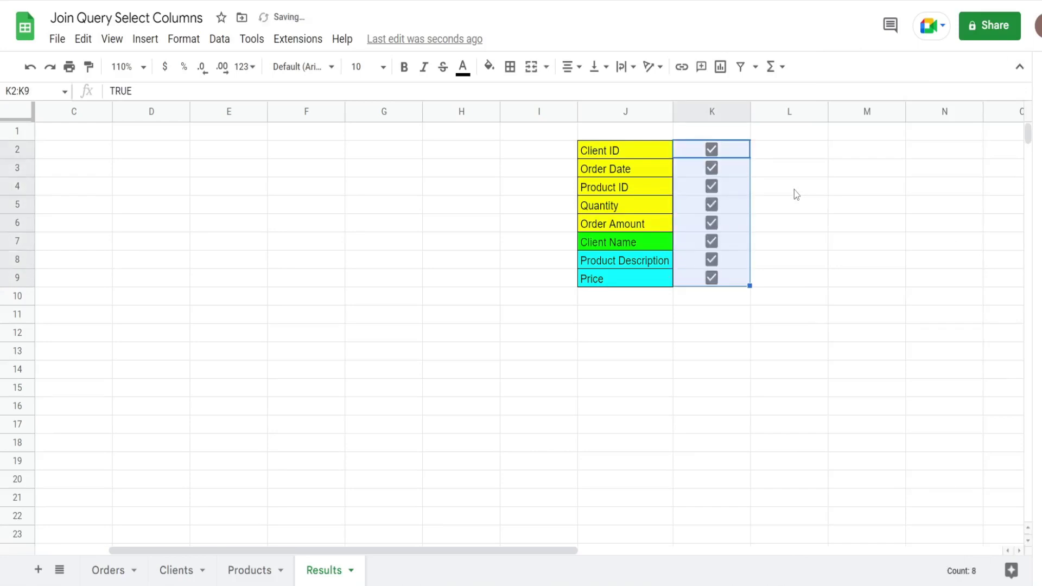
click(789, 153)
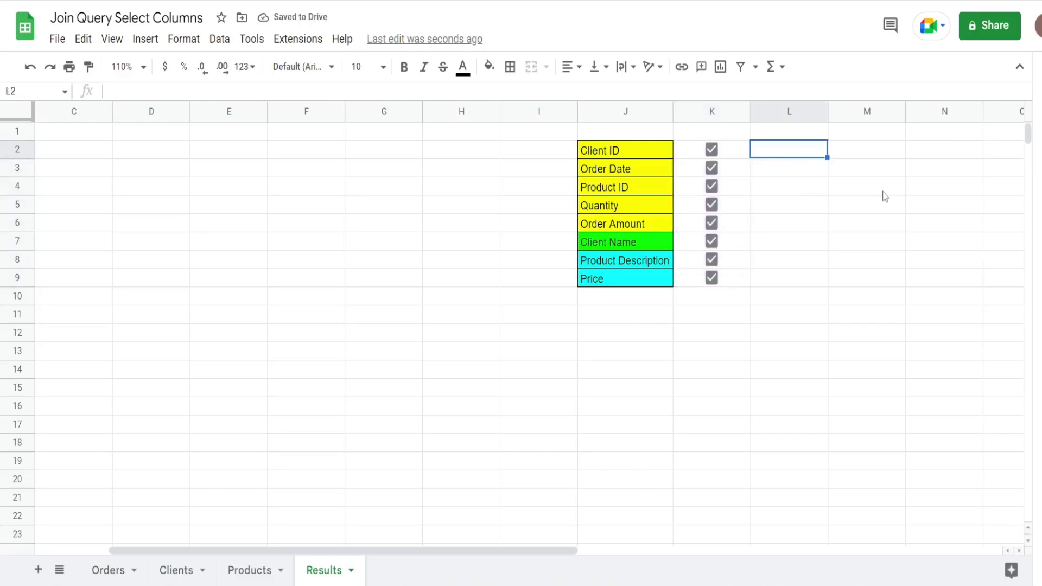
Step: Enter =IF(K2=True,"Col"&Row()-1&",","") in L2
text(=IF()
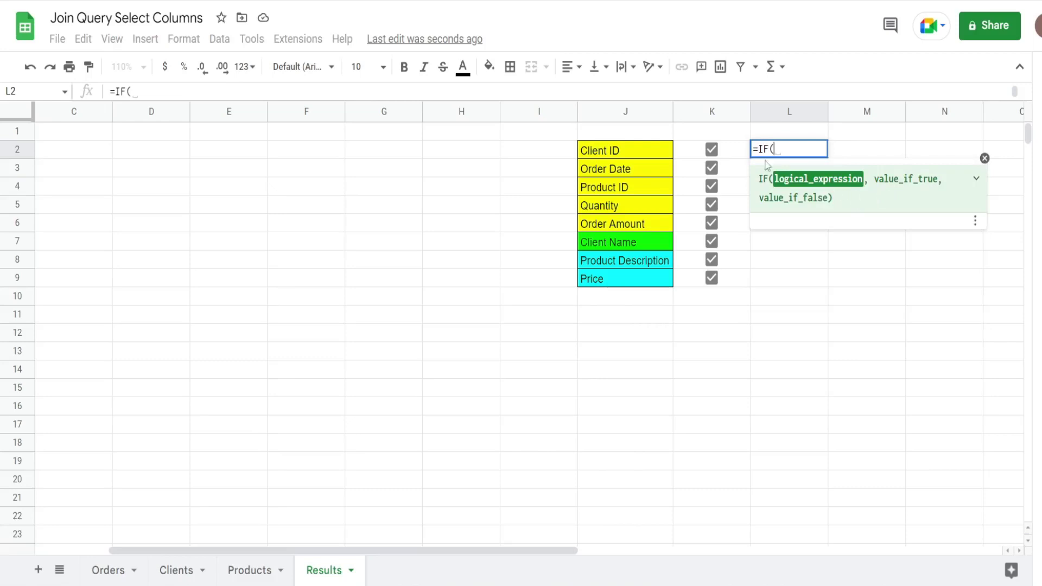
click(736, 152)
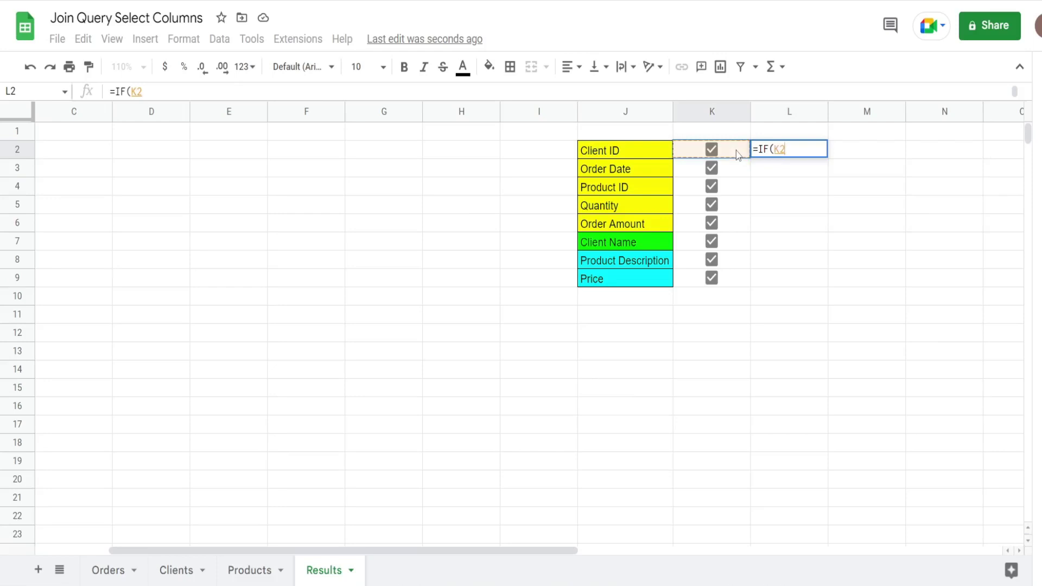
text(=)
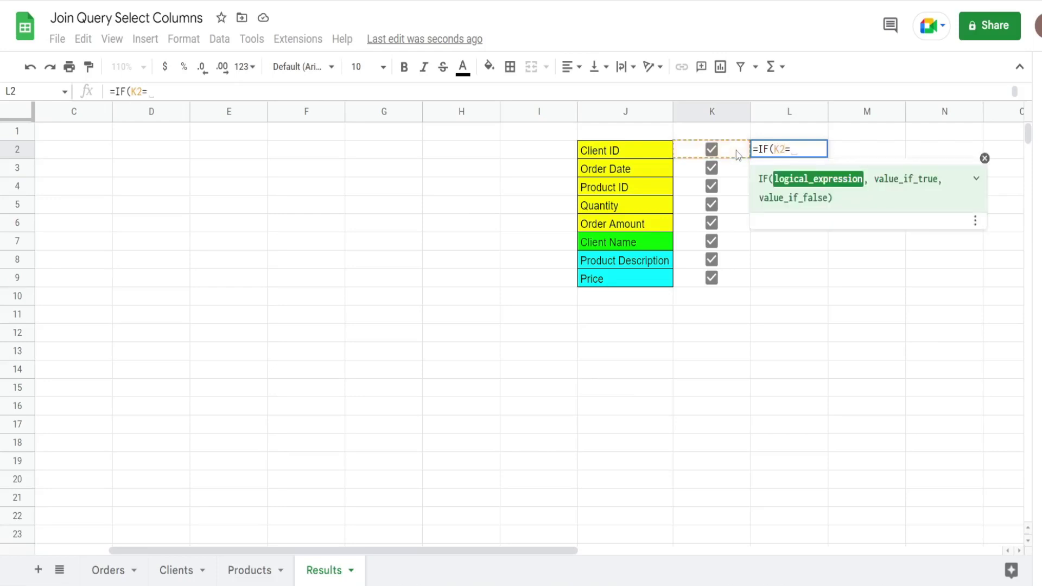
text(True)
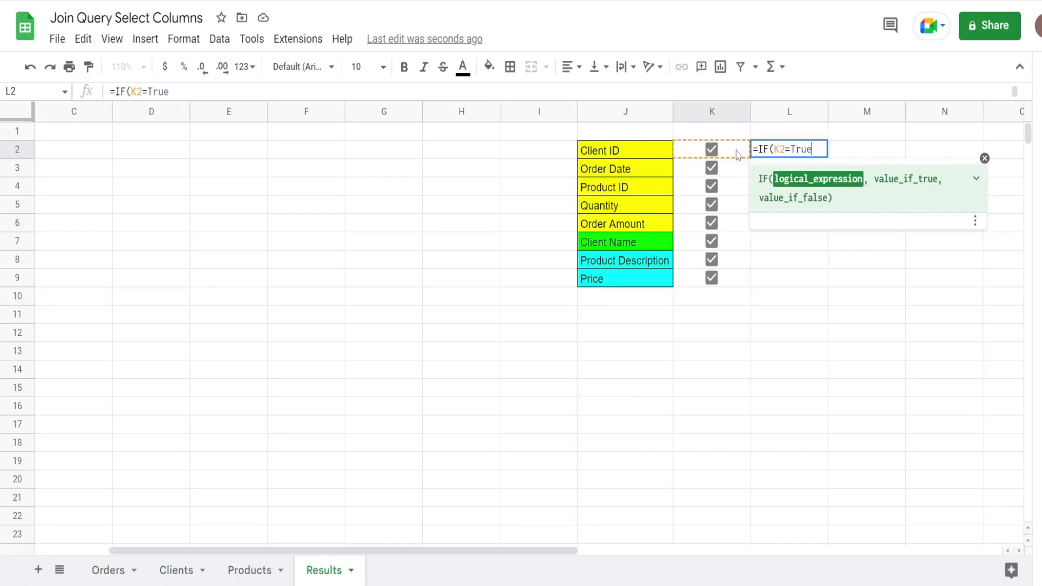
text(,)
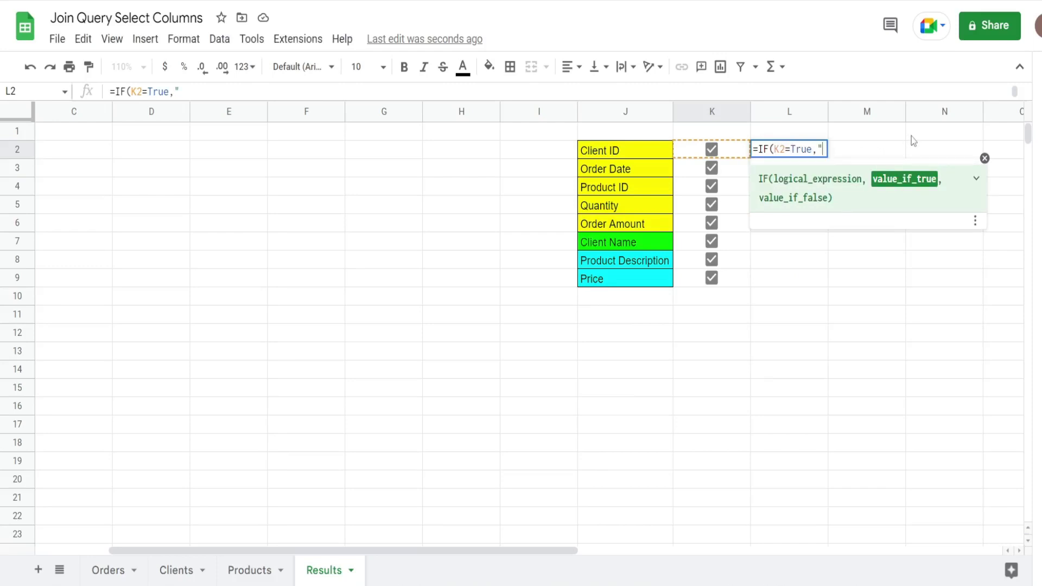
text("Col)
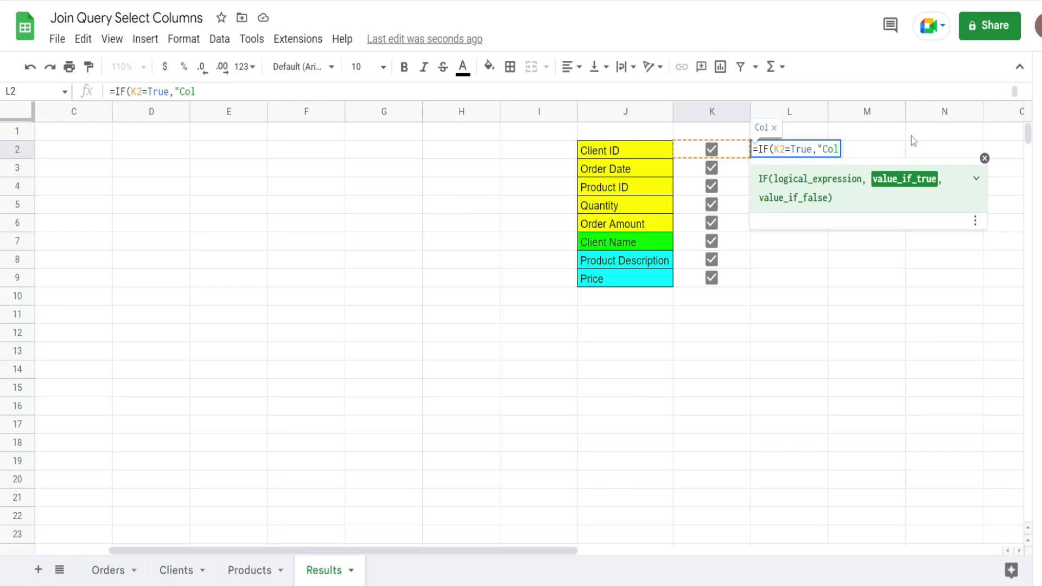
text("&)
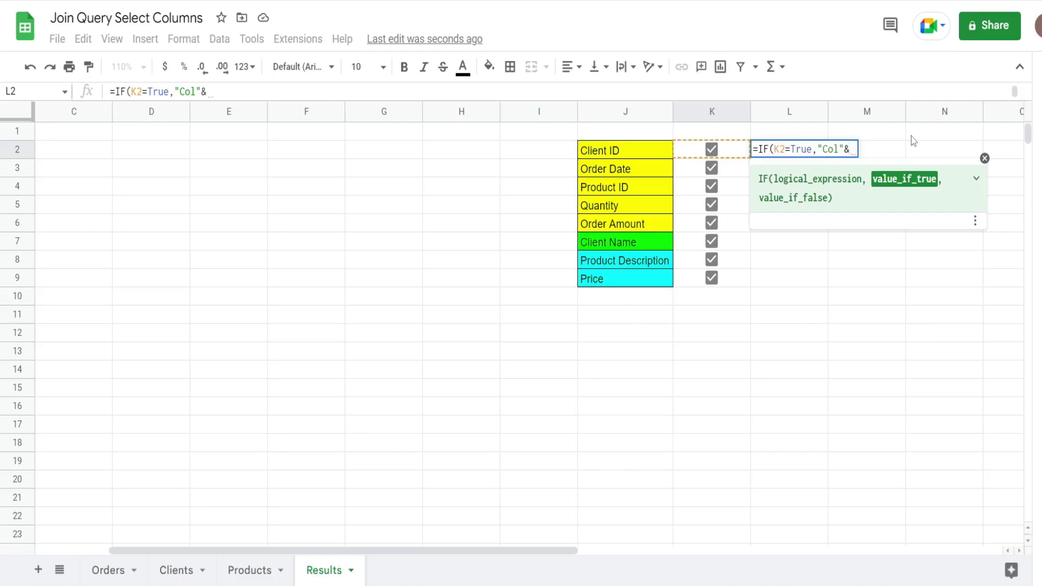
text(Row())
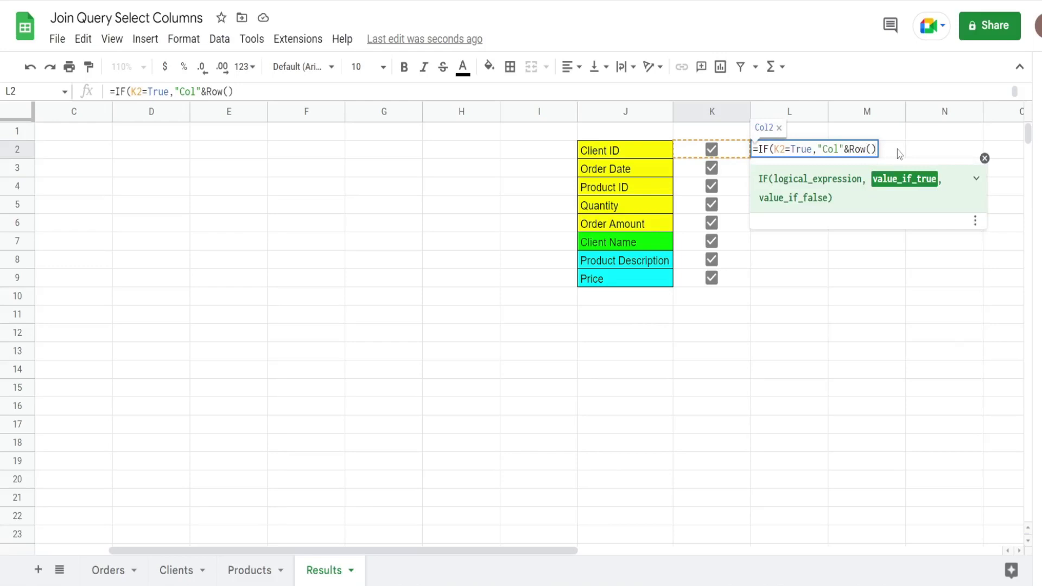
text(-1&)
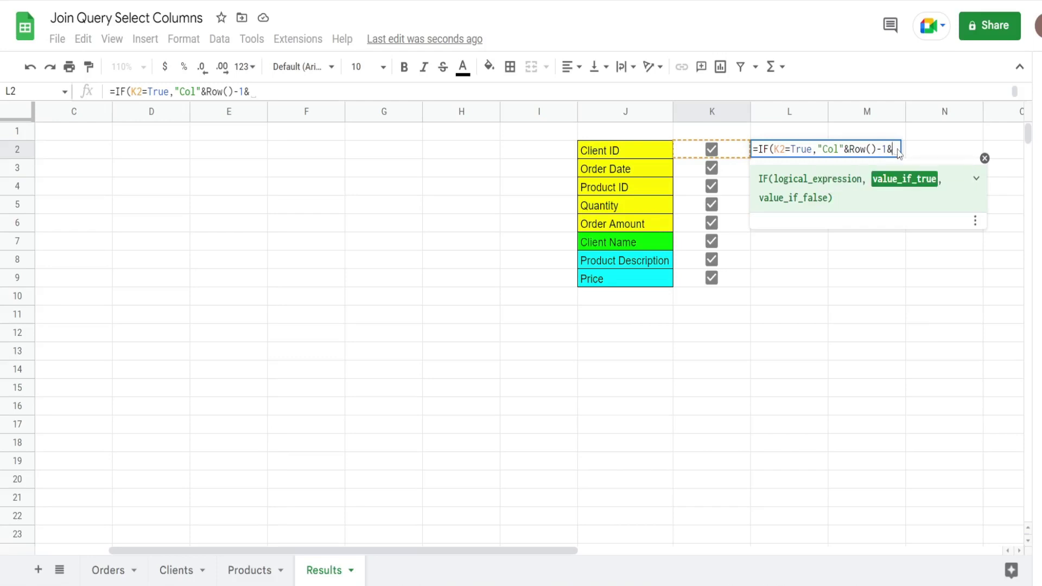
text(")
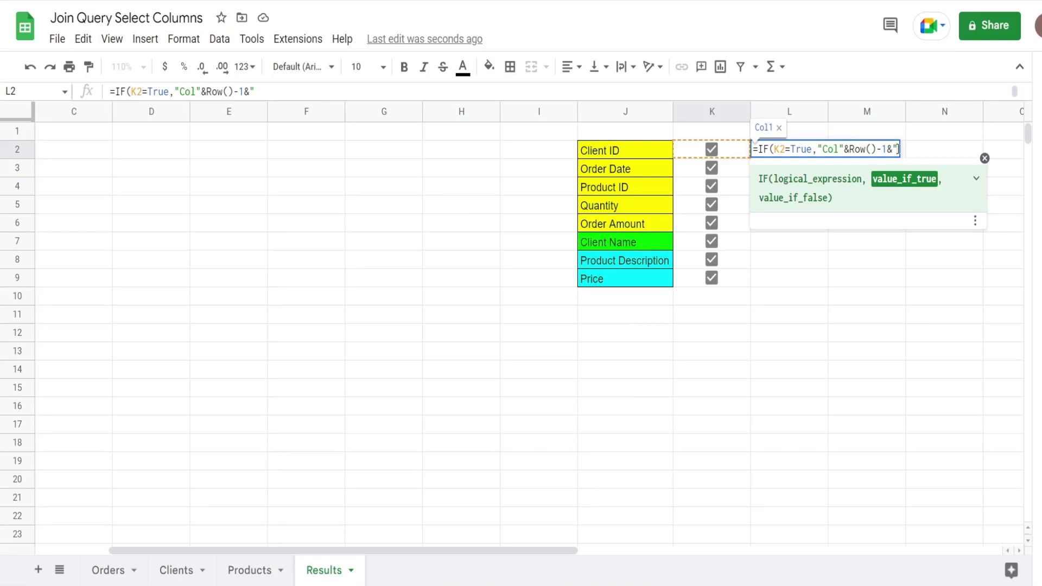
text(,",)
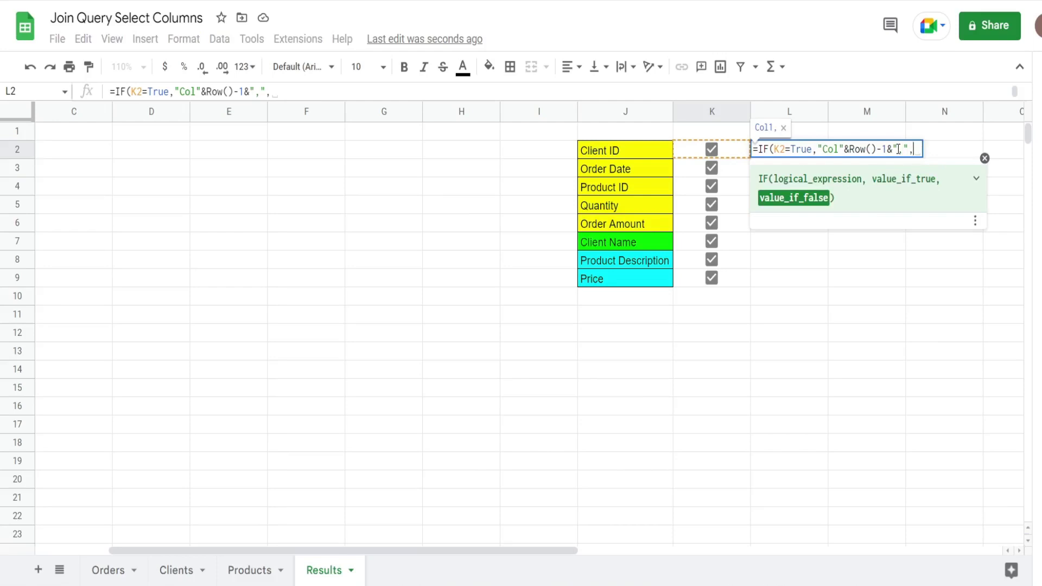
text("")
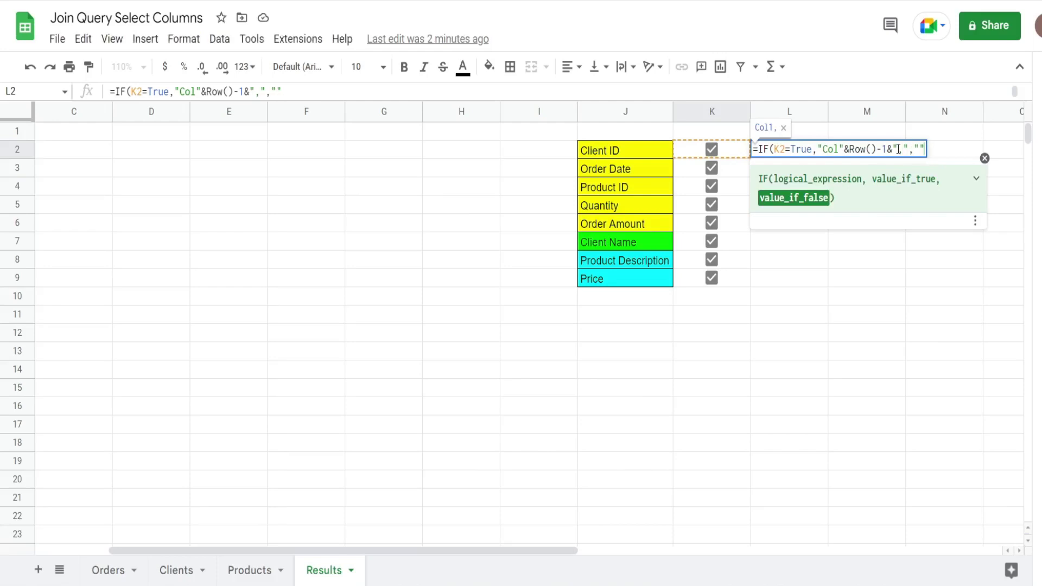
text())
key(Return)
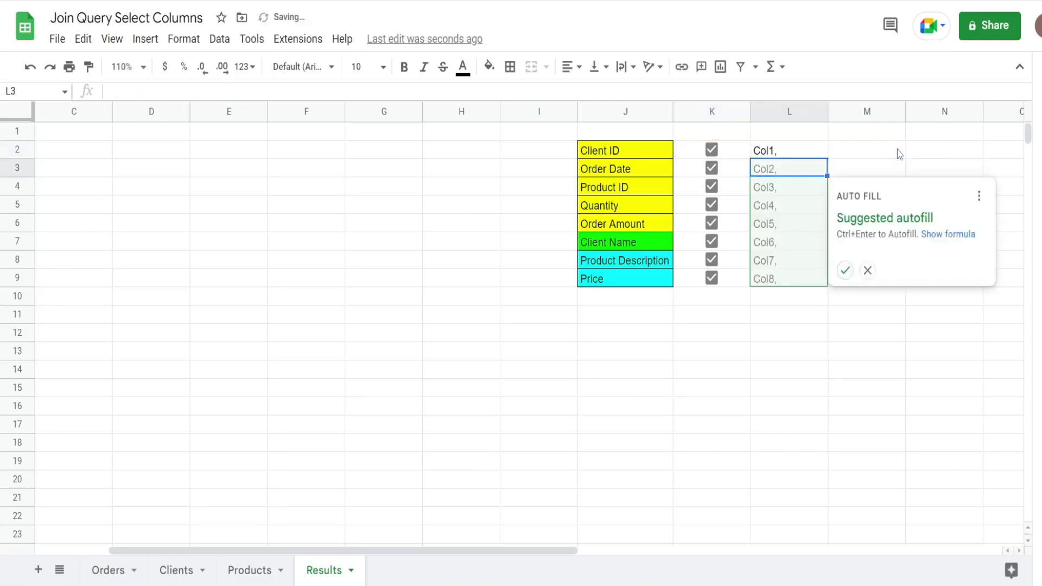
Step: Accept Auto Fill into L3:L9, then untick and re-tick the K3:K6 checkboxes to test it
click(844, 270)
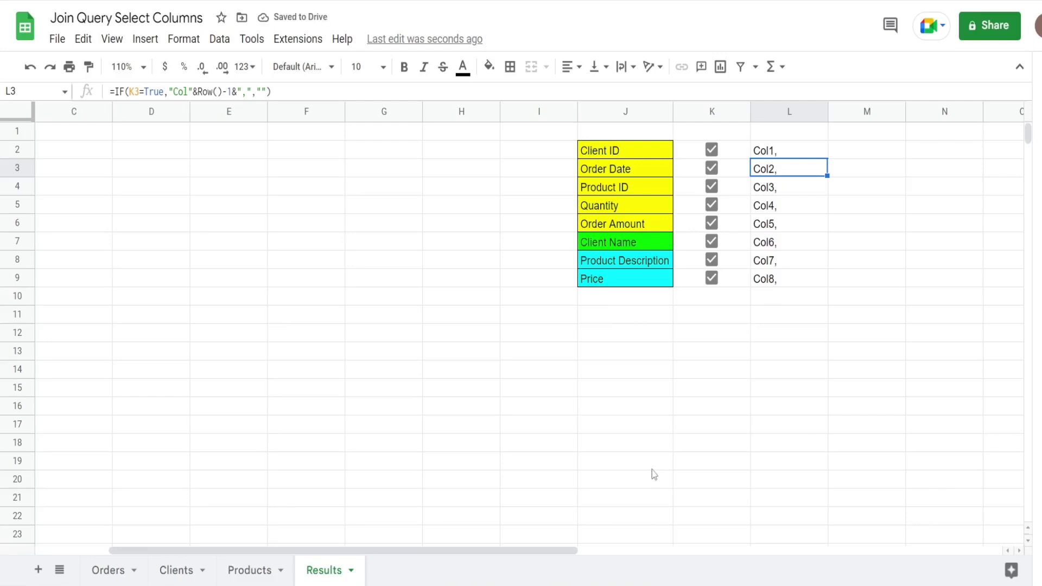
click(711, 168)
click(712, 186)
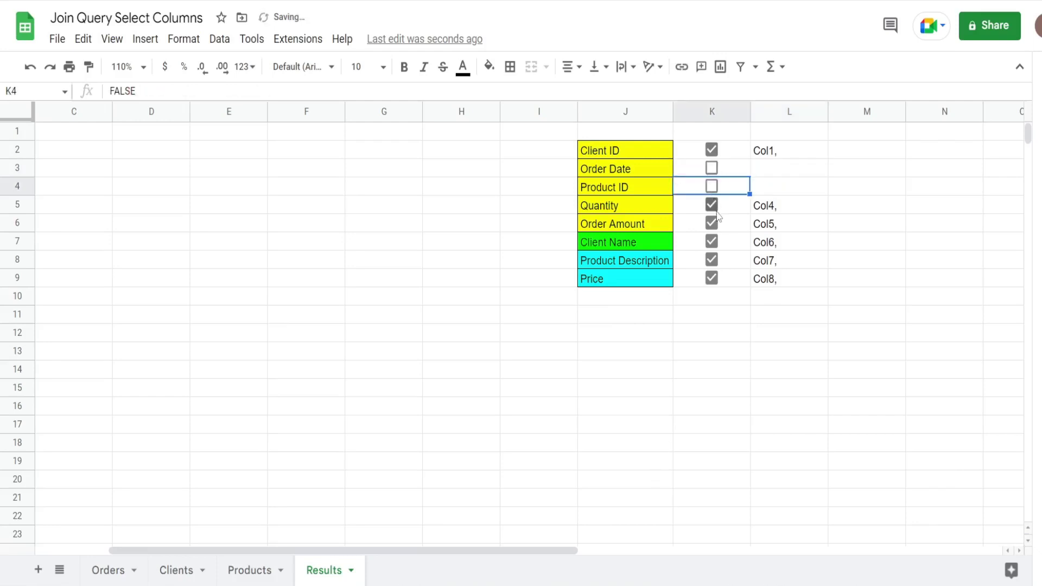
click(711, 204)
click(712, 223)
click(711, 204)
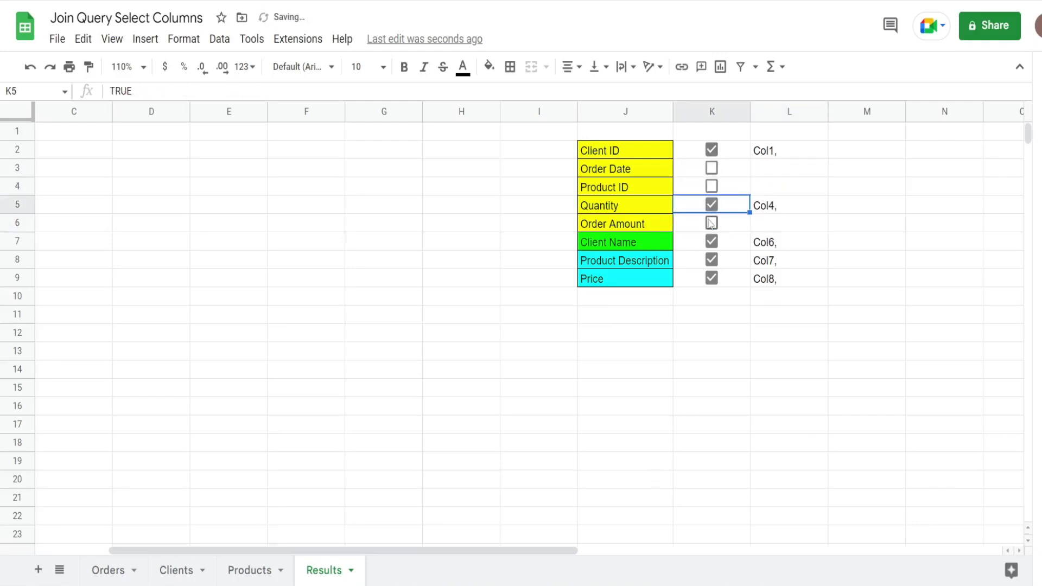
click(711, 223)
click(711, 186)
click(711, 168)
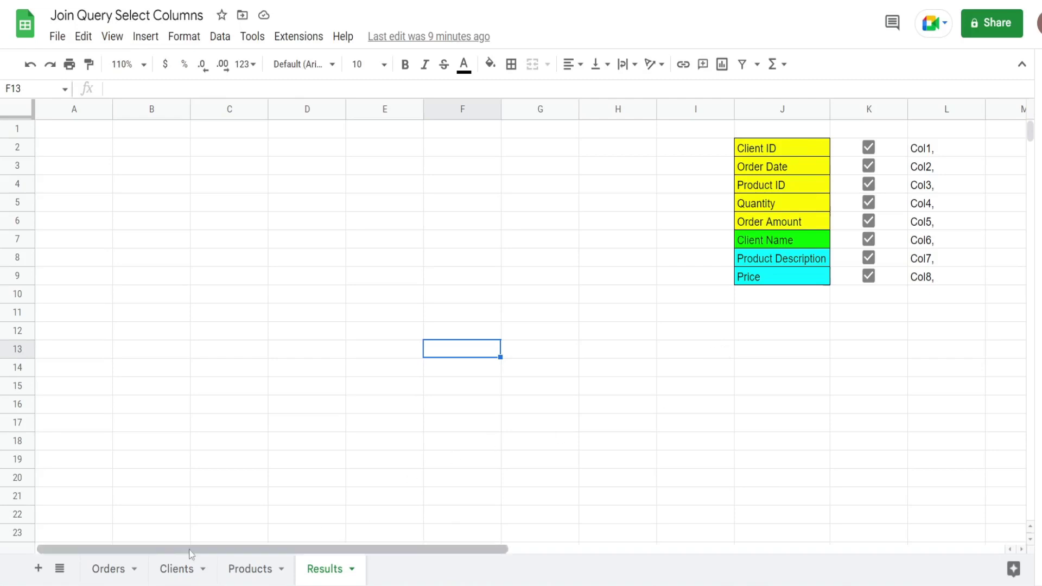
Step: On the Orders sheet, create the named range Orders for columns A:E
click(110, 568)
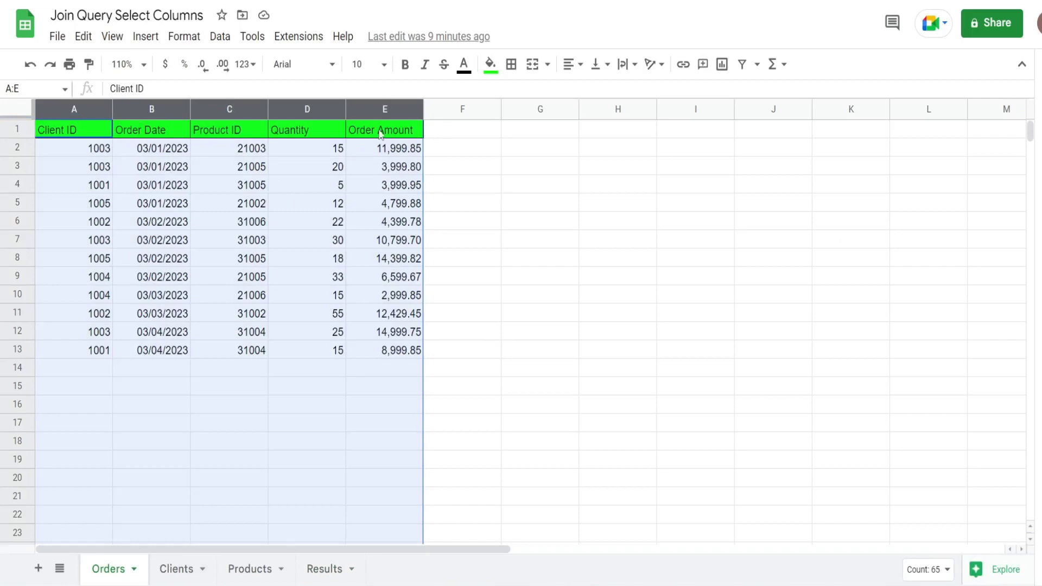
click(219, 38)
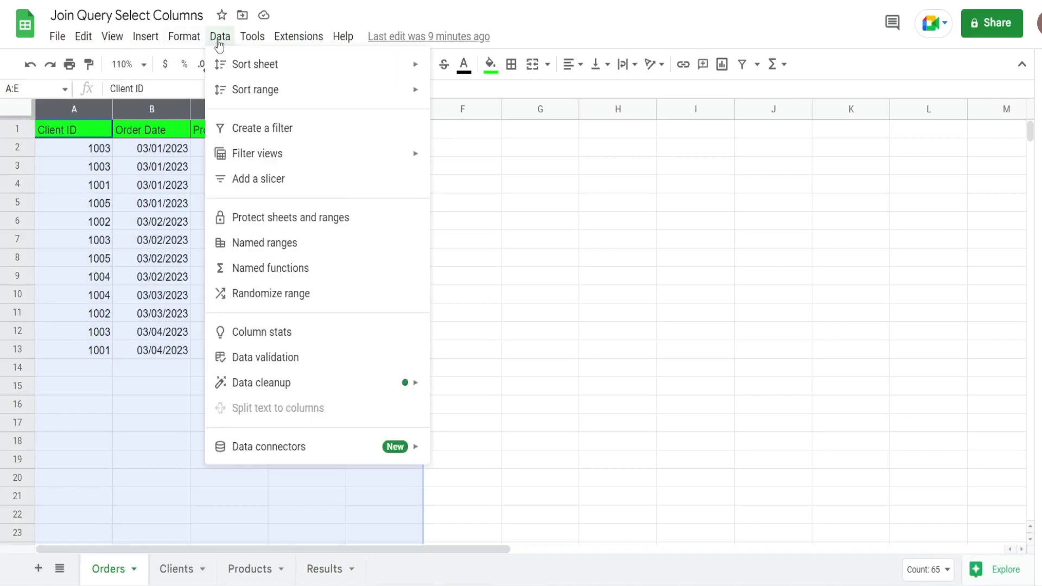
click(272, 252)
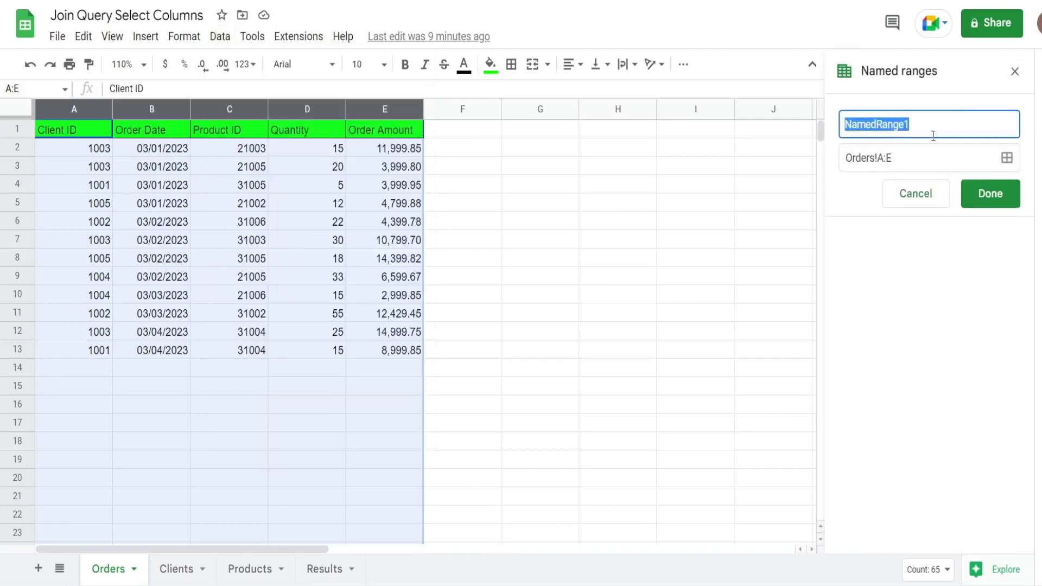
text(Orders)
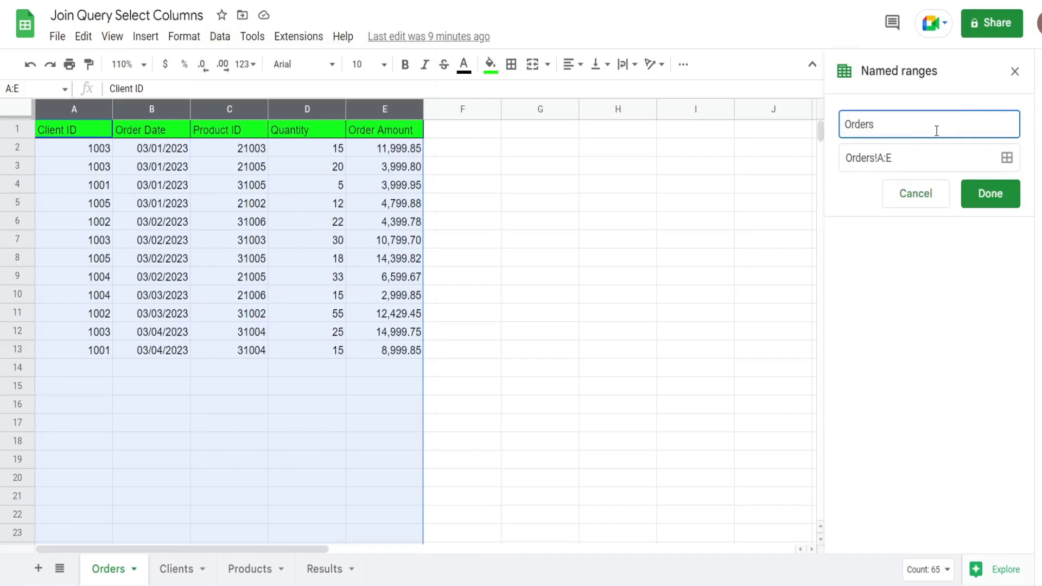
click(974, 200)
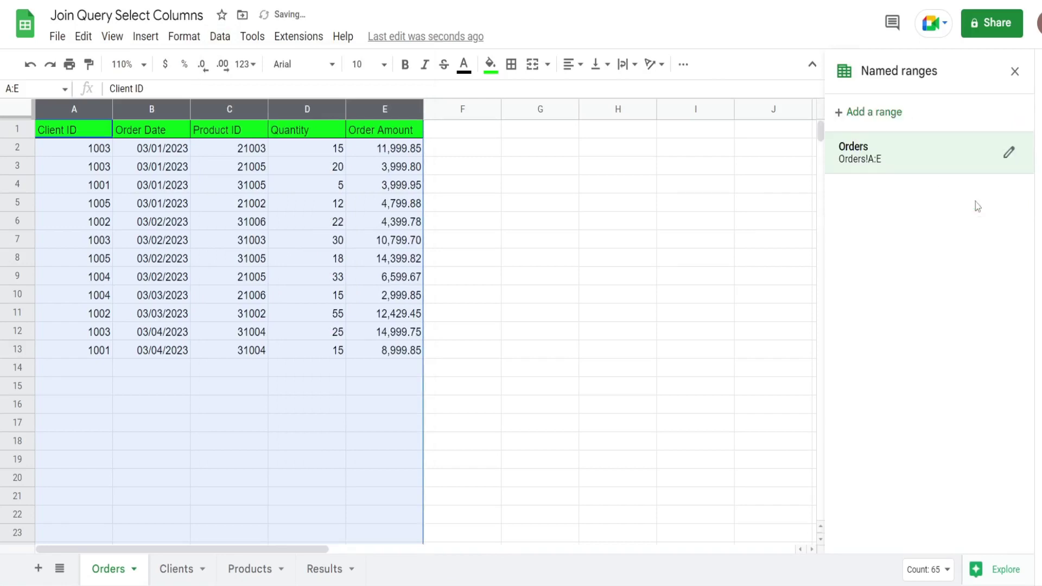
Step: Add the named range Lookup1 for Orders column A
click(492, 222)
click(73, 108)
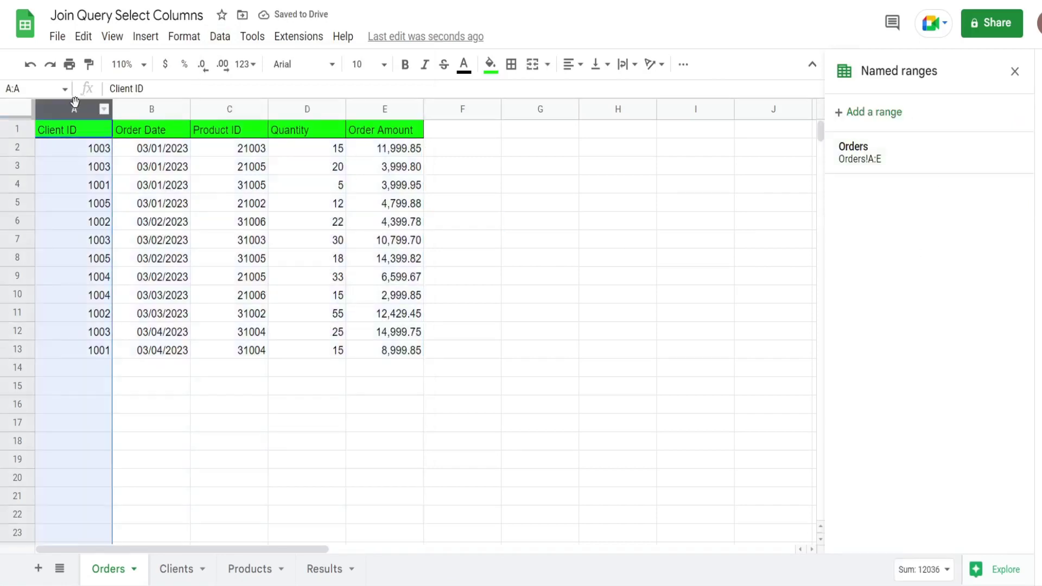
click(223, 109)
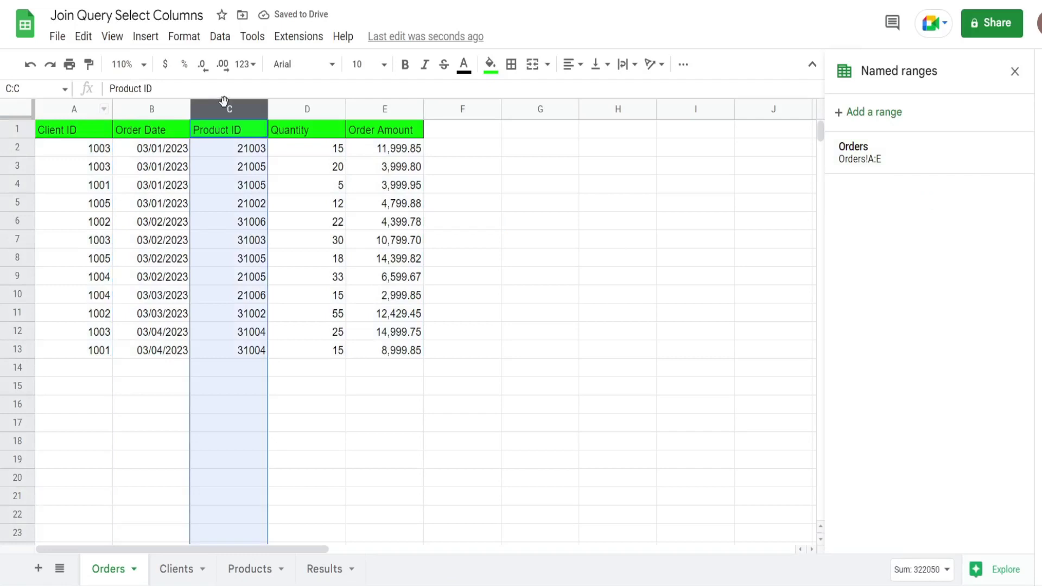
click(66, 109)
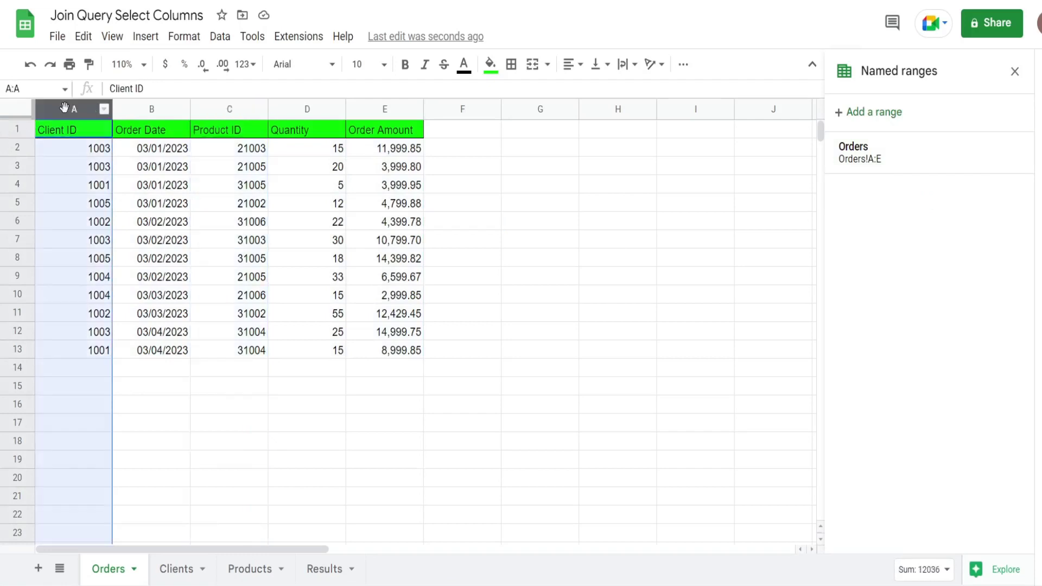
click(861, 114)
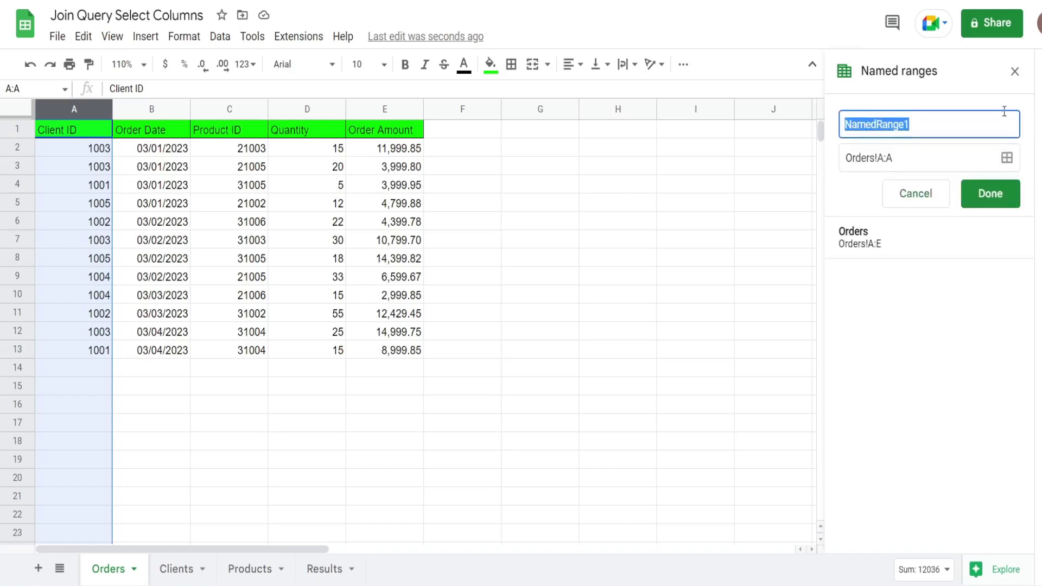
text(Loo)
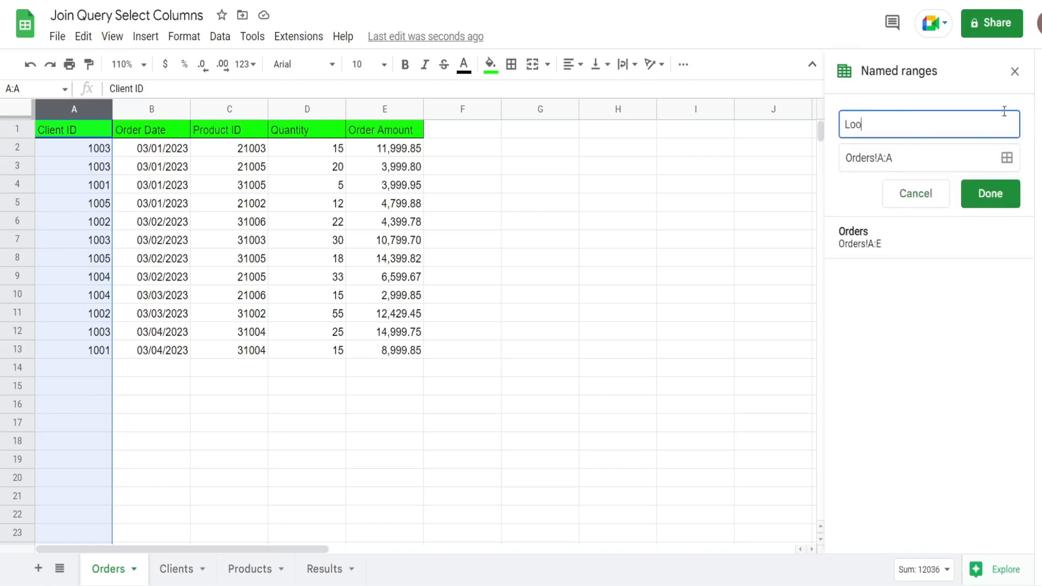
text(kup1)
click(990, 193)
Step: Add the named range Lookup2 for Orders column C
click(497, 259)
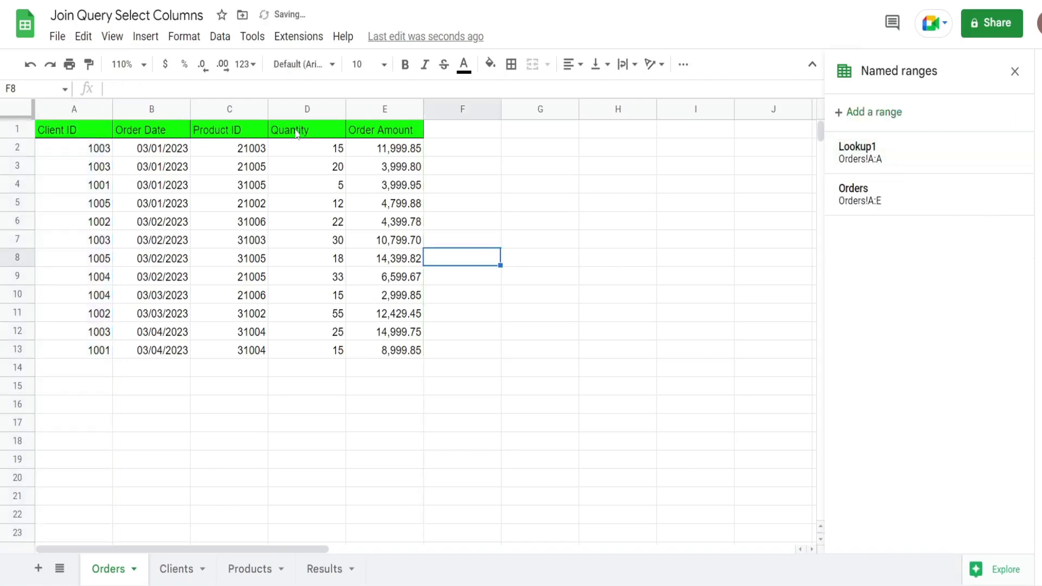
click(234, 110)
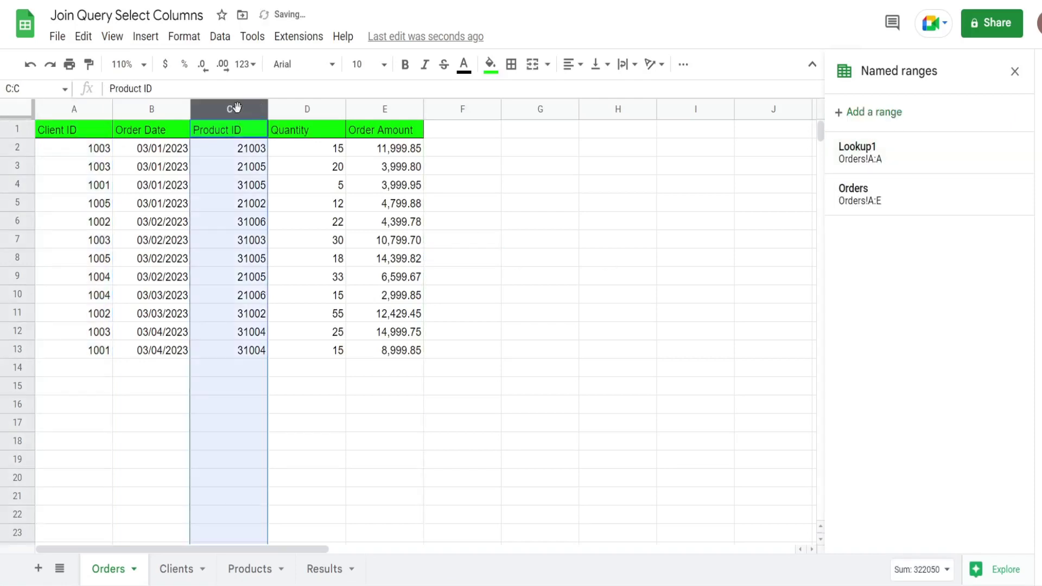
click(882, 112)
text(L)
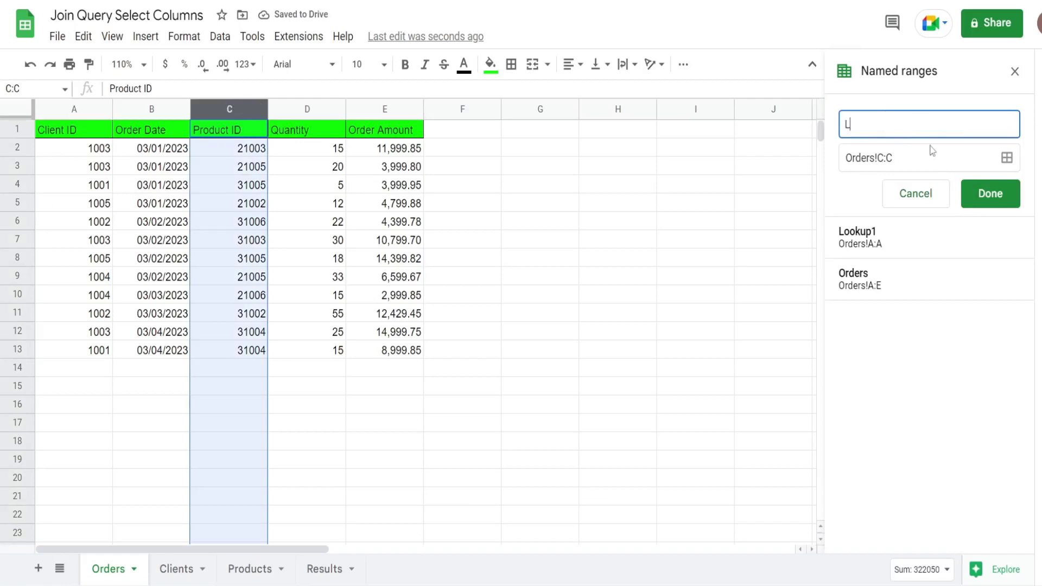
text(ookup2)
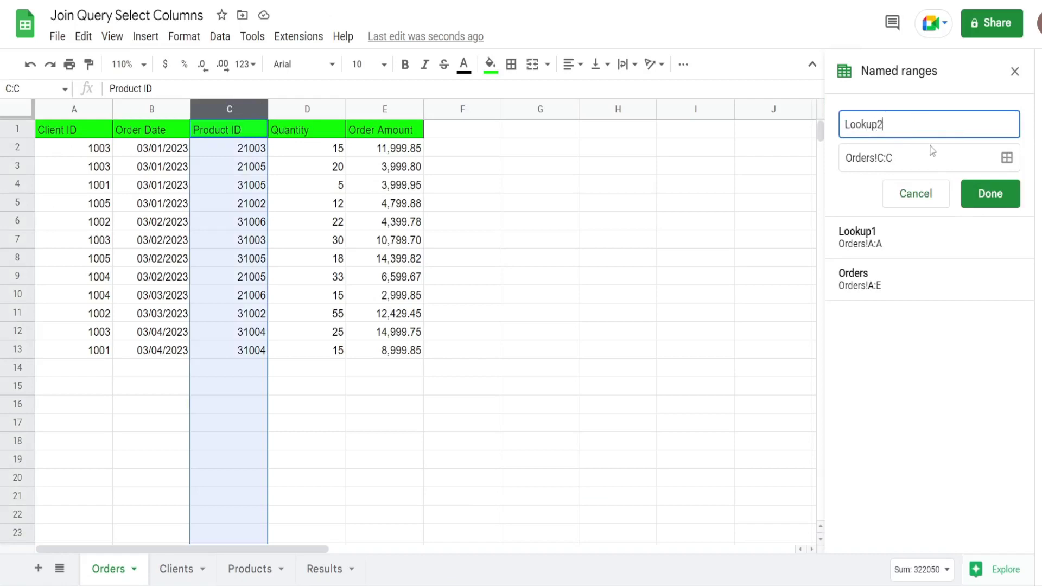
click(989, 195)
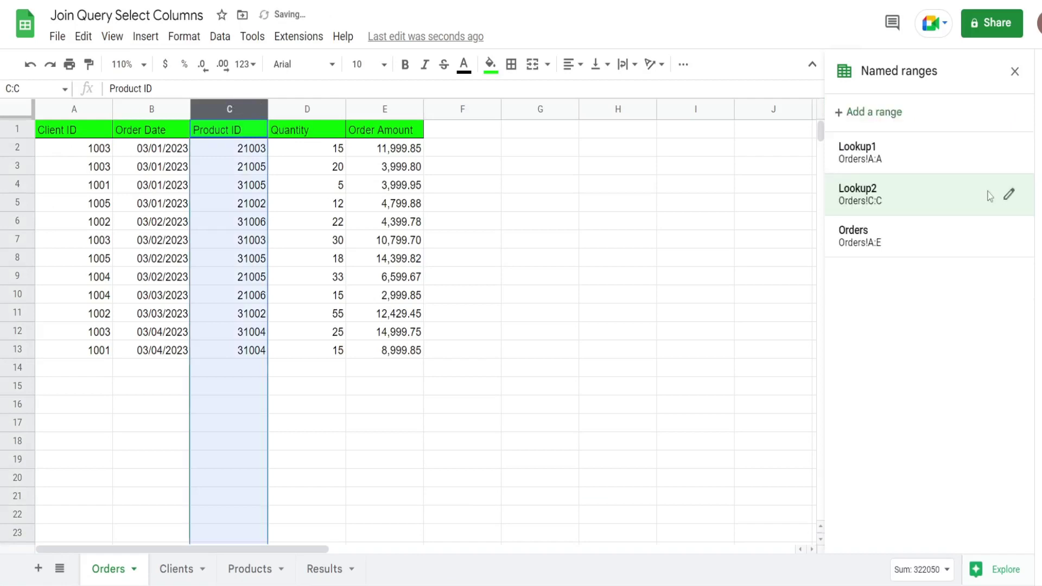
Step: On the Clients sheet, name column A ClientLC
click(407, 440)
click(170, 570)
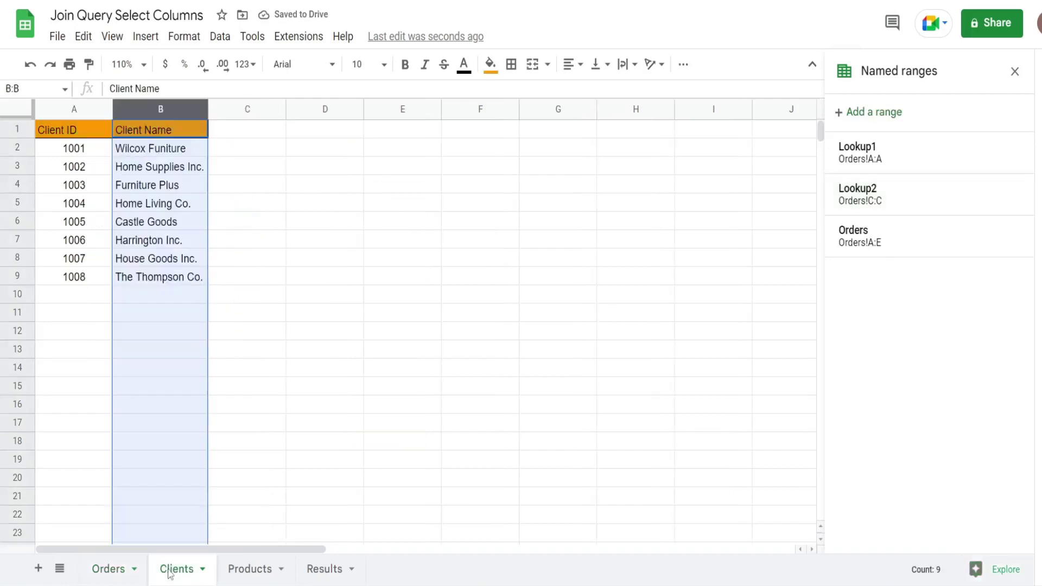
click(74, 109)
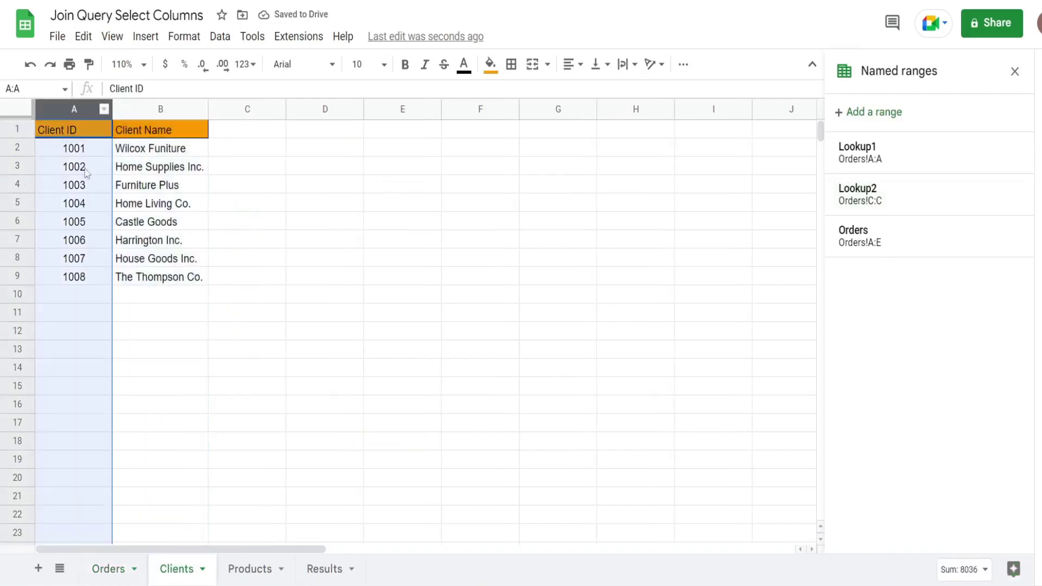
click(888, 120)
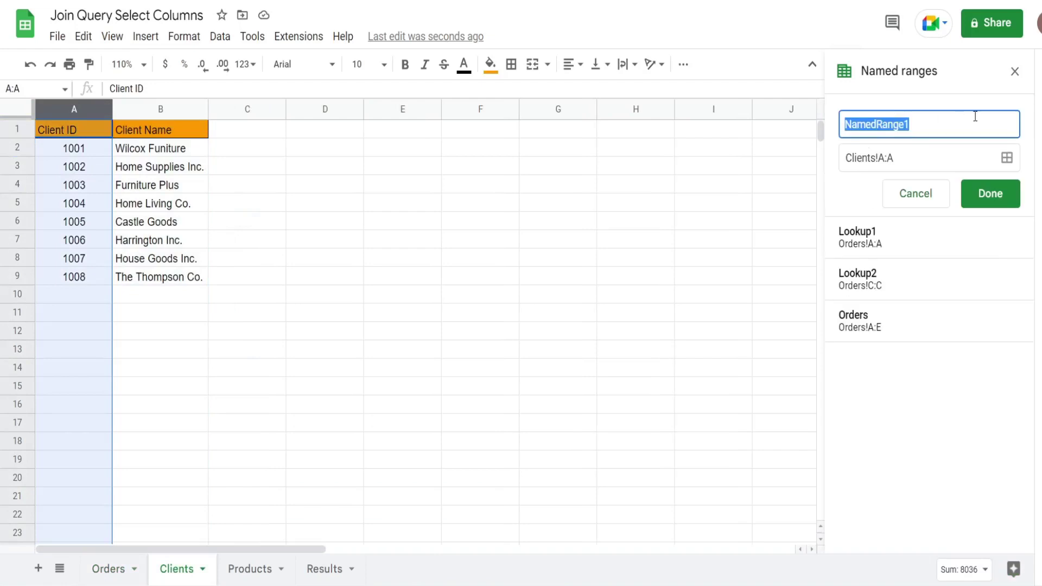
text(Client)
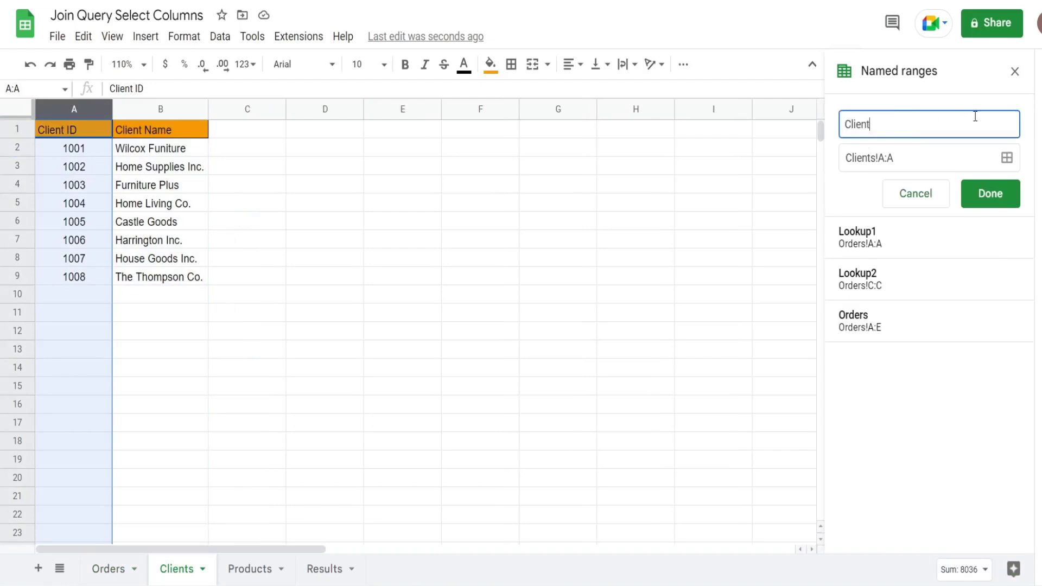
text(LC)
click(975, 206)
Step: Name the Clients column B ClientResults
click(242, 208)
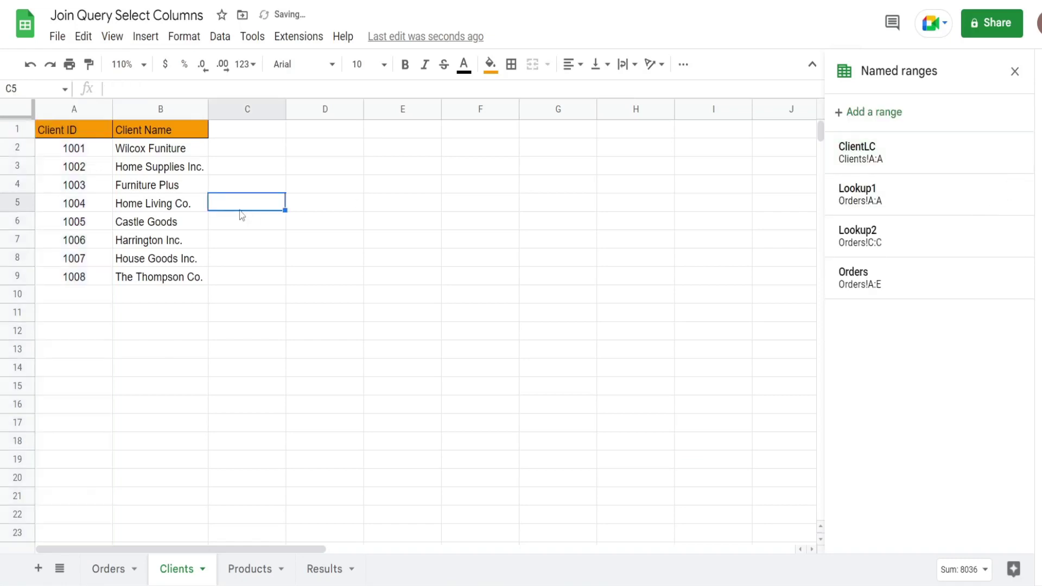
click(160, 111)
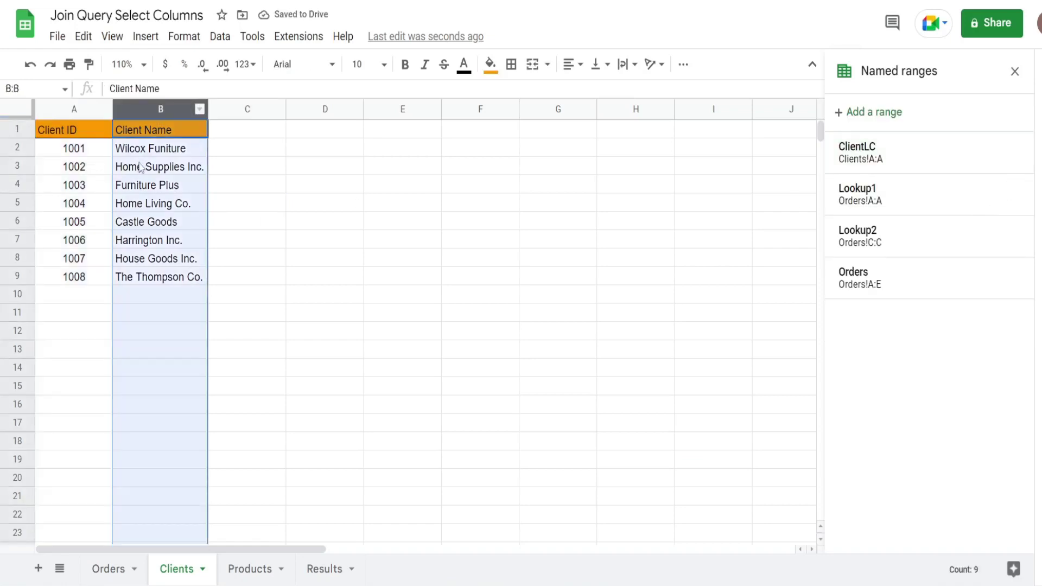
click(893, 112)
text(Cli)
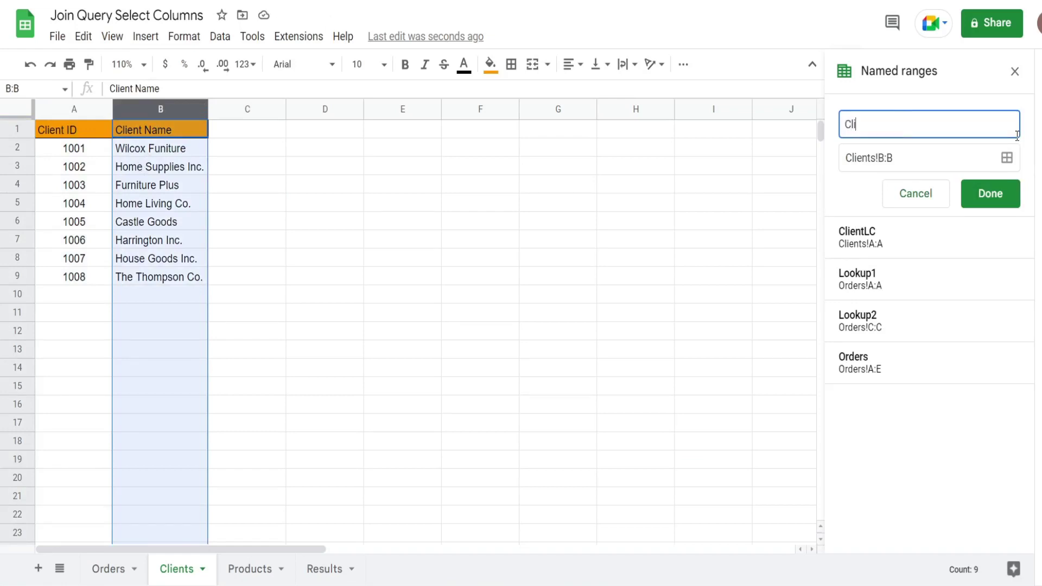
text(entResults)
click(992, 204)
click(432, 333)
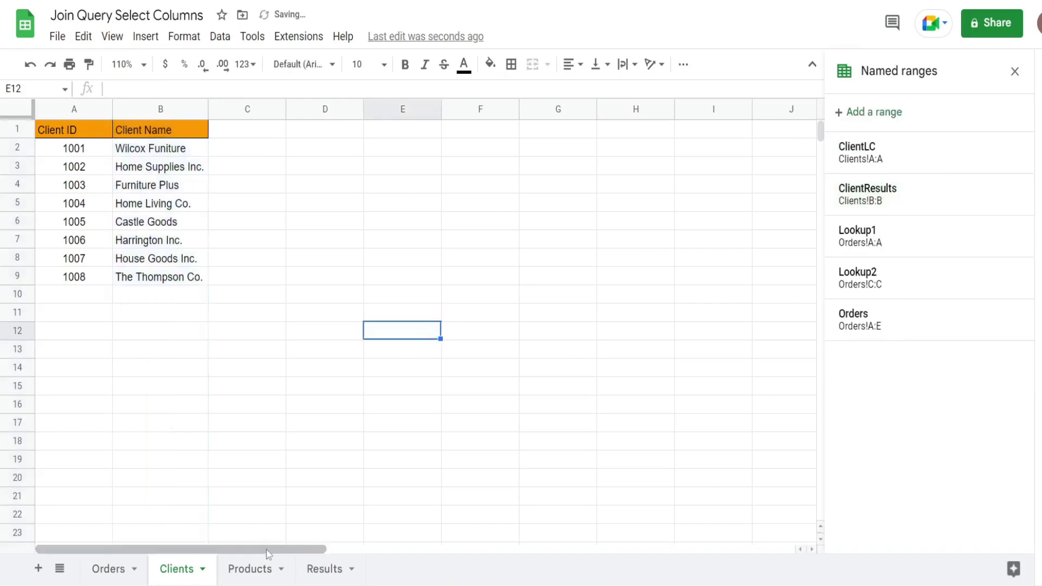
click(249, 568)
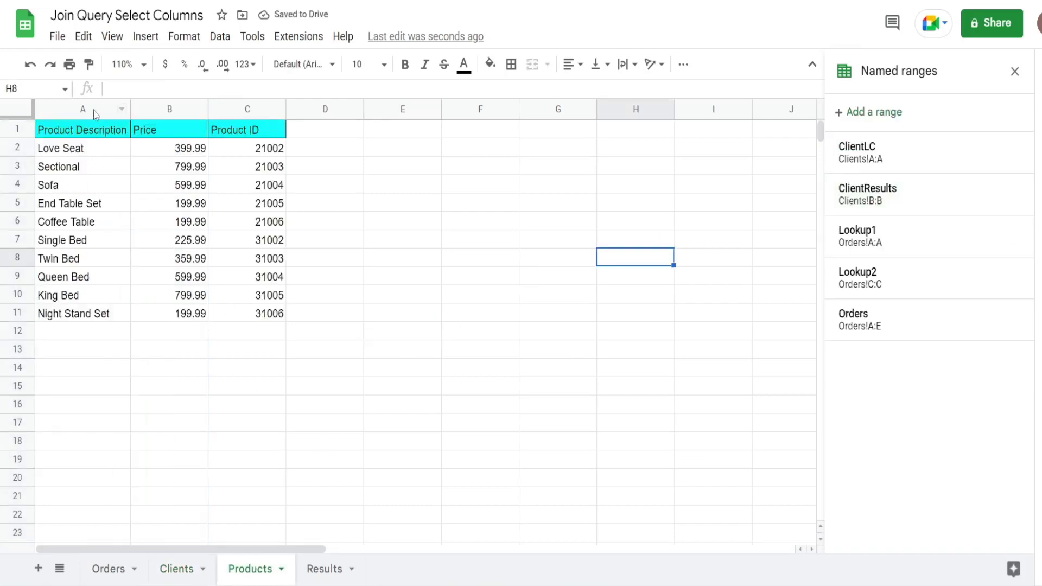
Step: Name the Products Product ID column ProductsLC
click(256, 112)
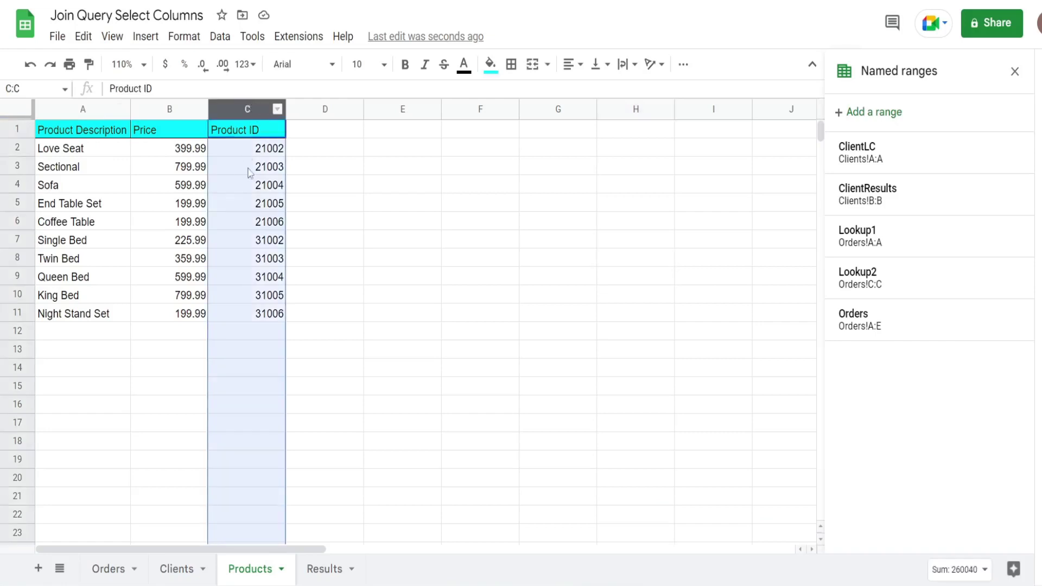
click(882, 114)
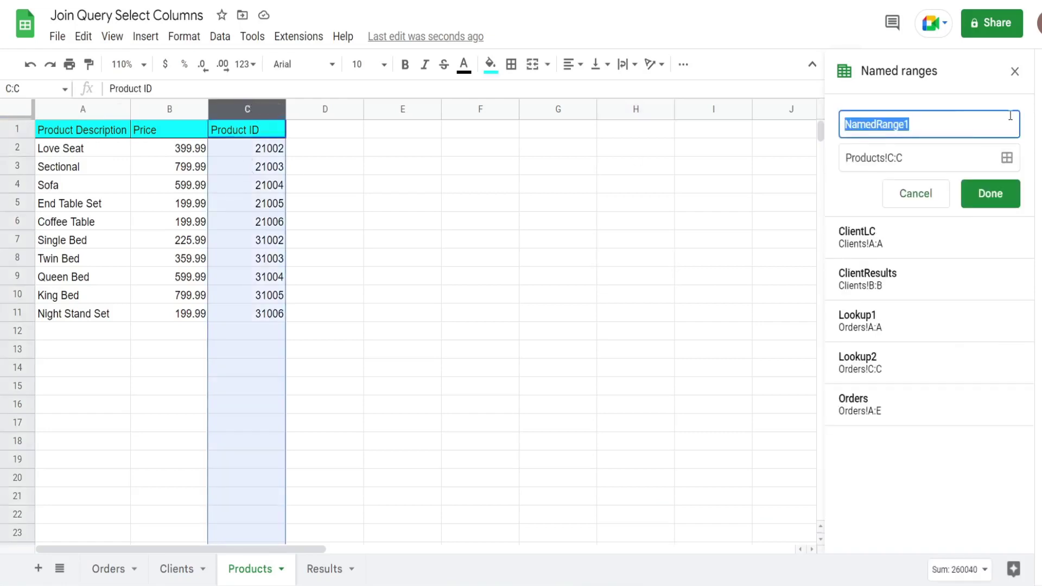
text(Produc)
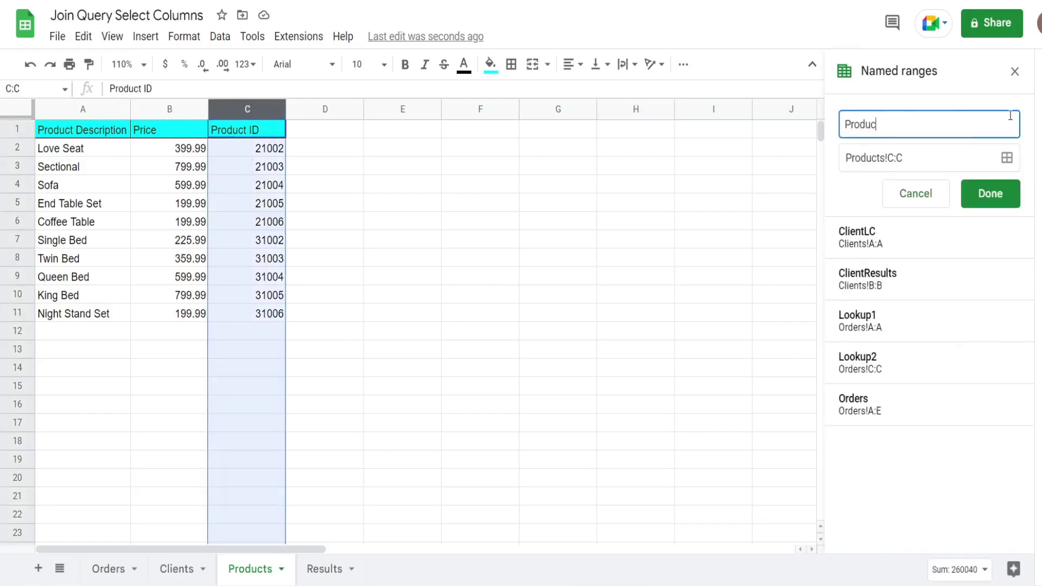
text(tsLC)
click(998, 202)
click(449, 319)
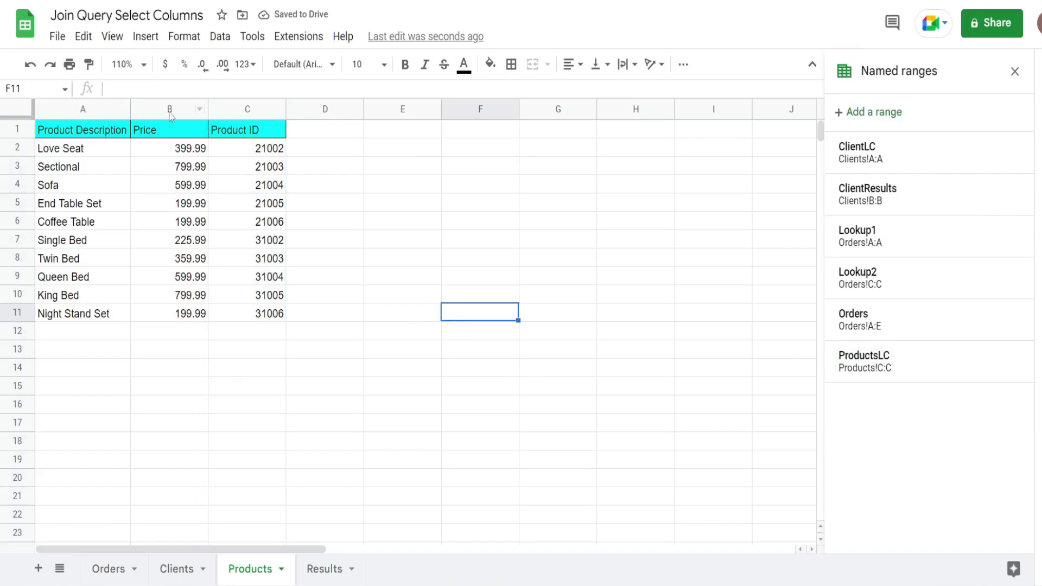
Step: Name the Product Description column ProductResults1
click(93, 111)
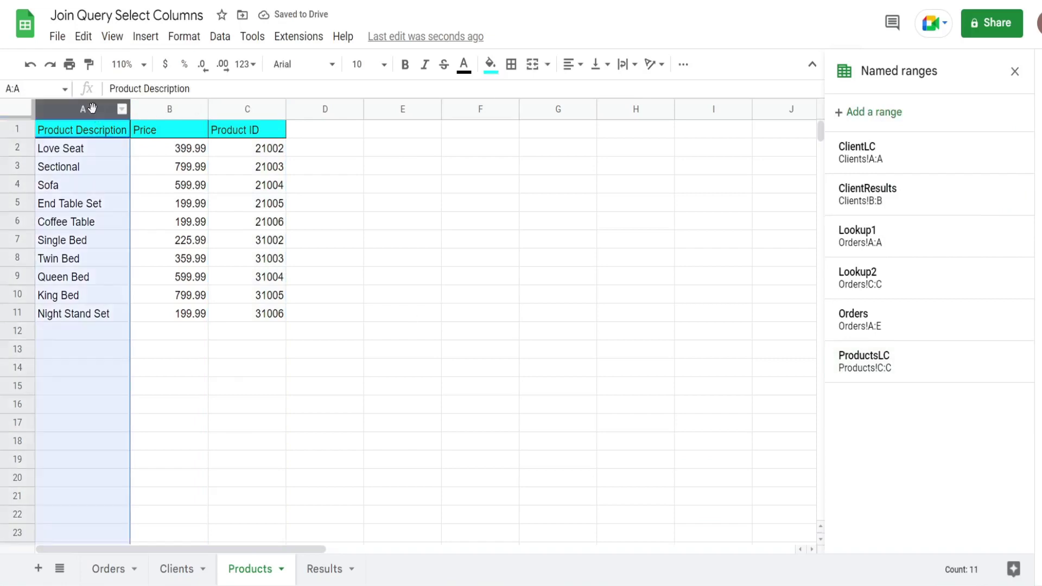
click(876, 112)
text(Prod)
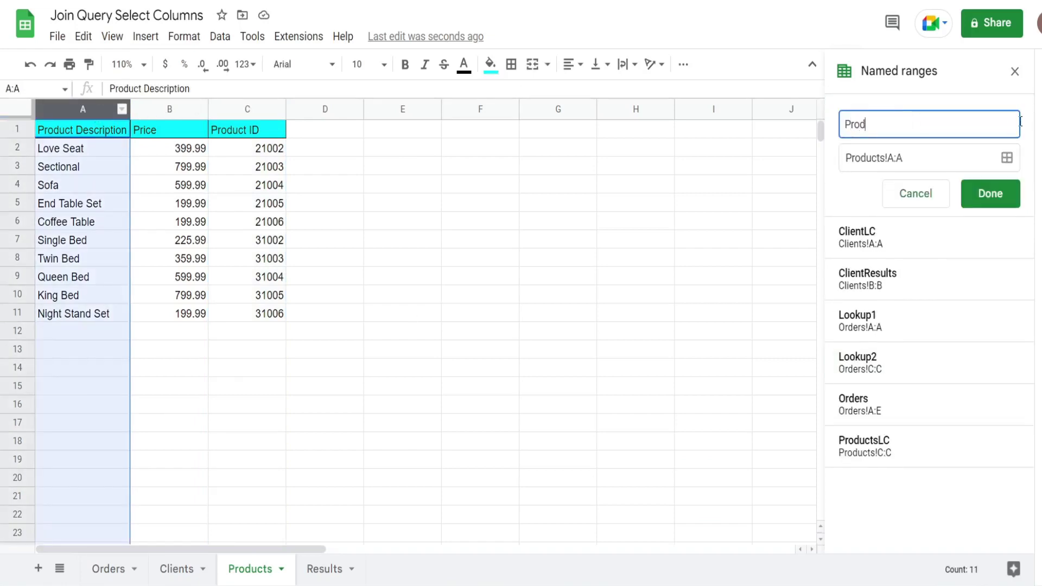
text(uctResults1)
key(Return)
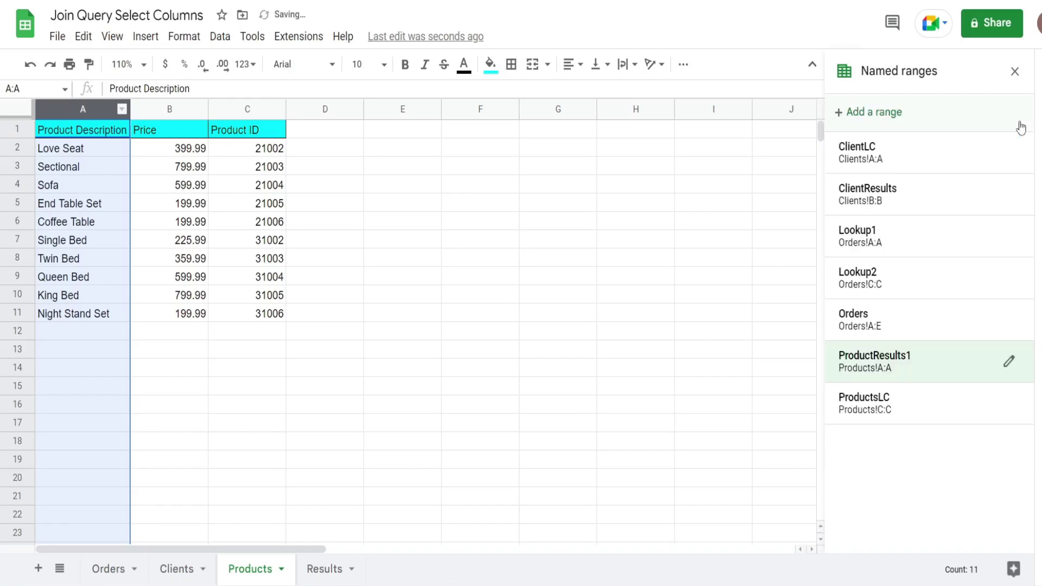
Step: Name the Price column ProductResults2
click(169, 110)
click(864, 112)
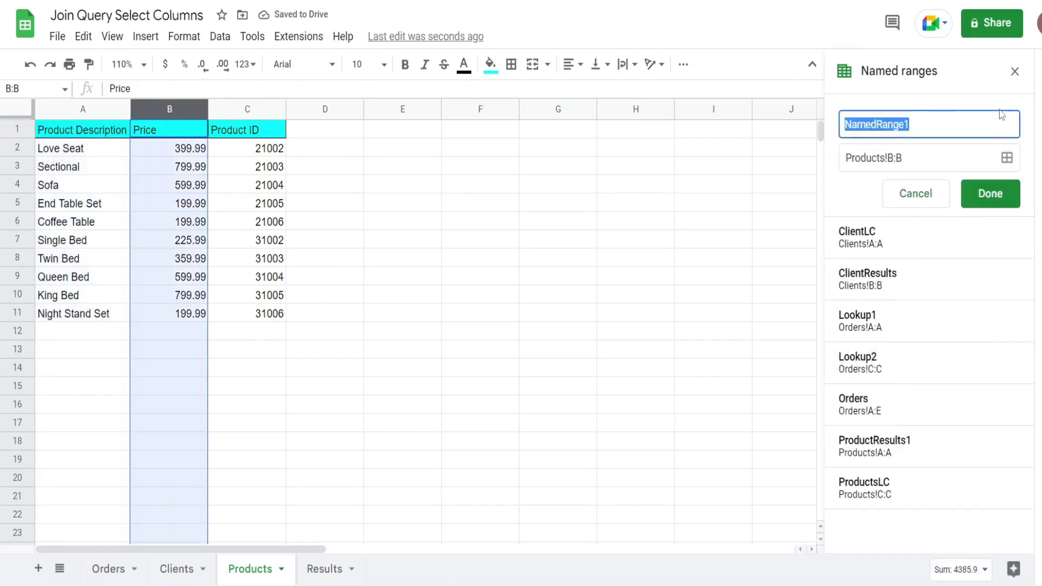
text(Prod)
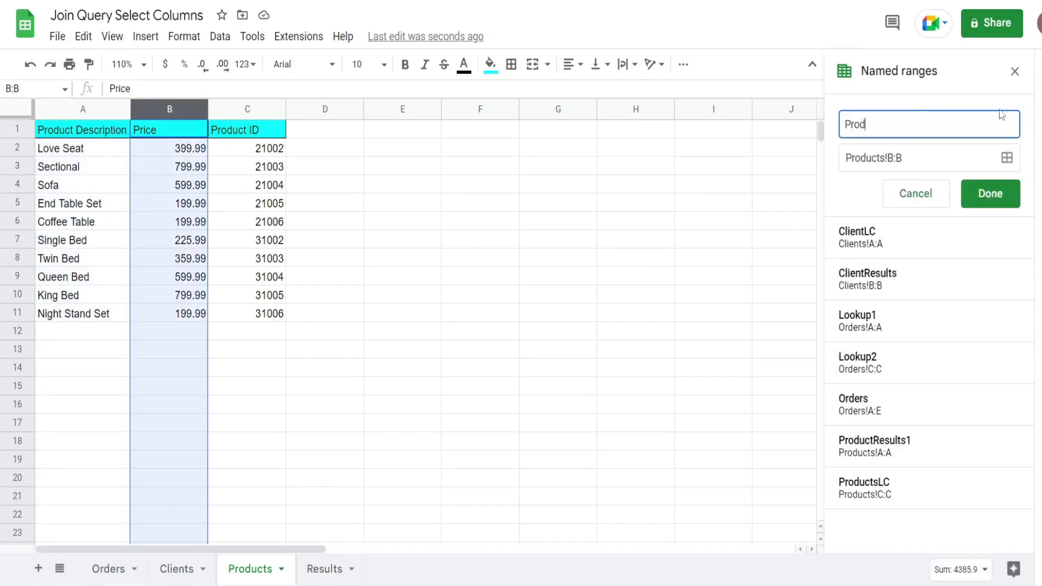
text(uctResults2)
key(Return)
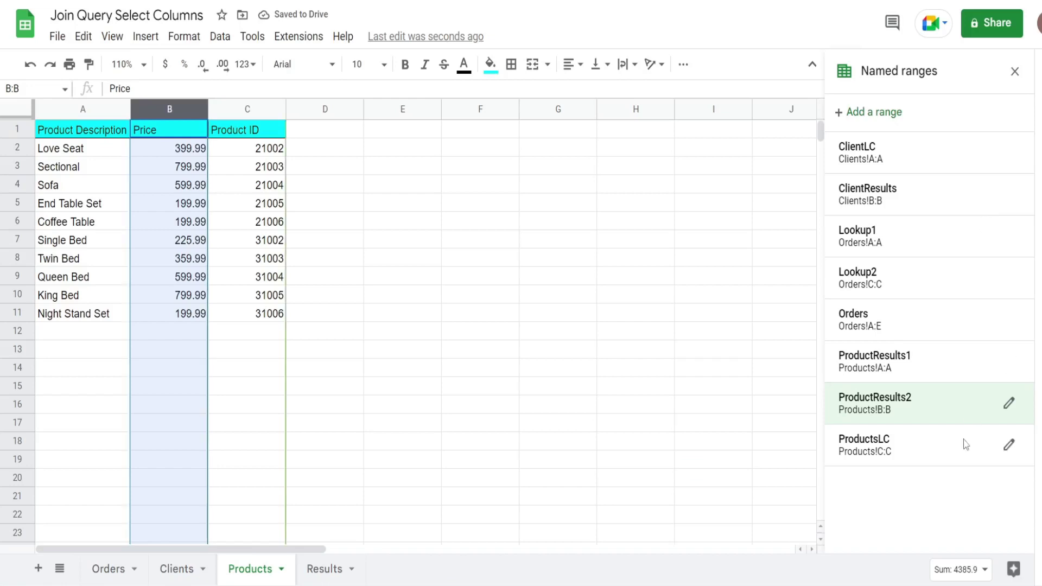
click(461, 397)
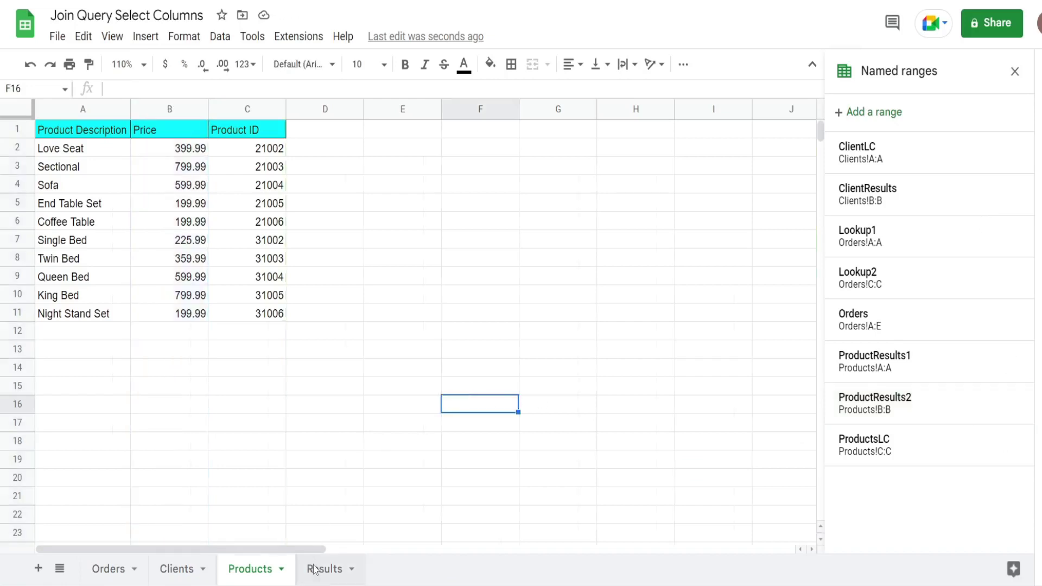
Step: Return to Results and select the output columns A through I, then column I
click(313, 569)
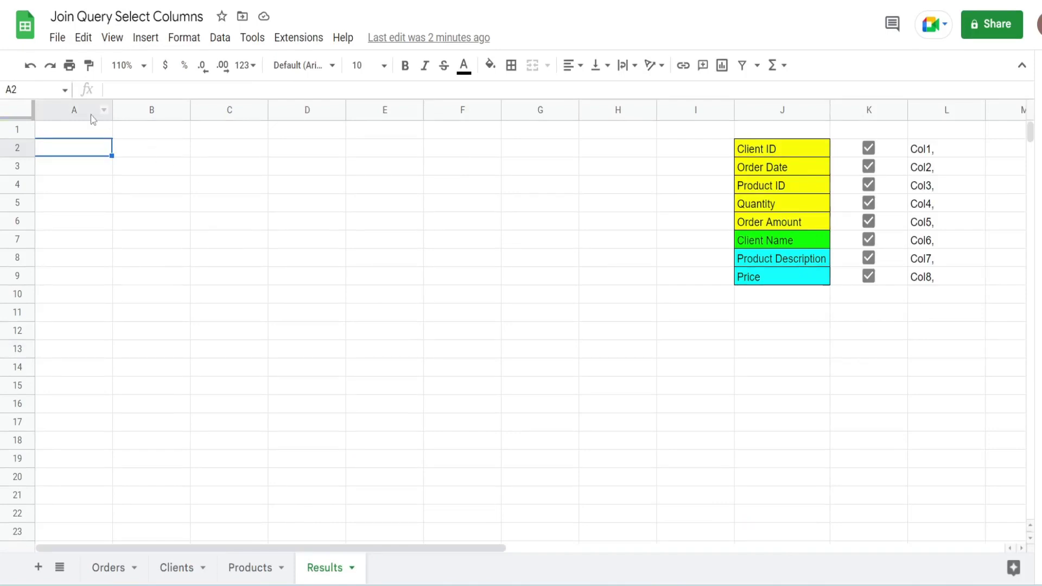
drag(90, 115, 152, 110)
drag(378, 111, 675, 129)
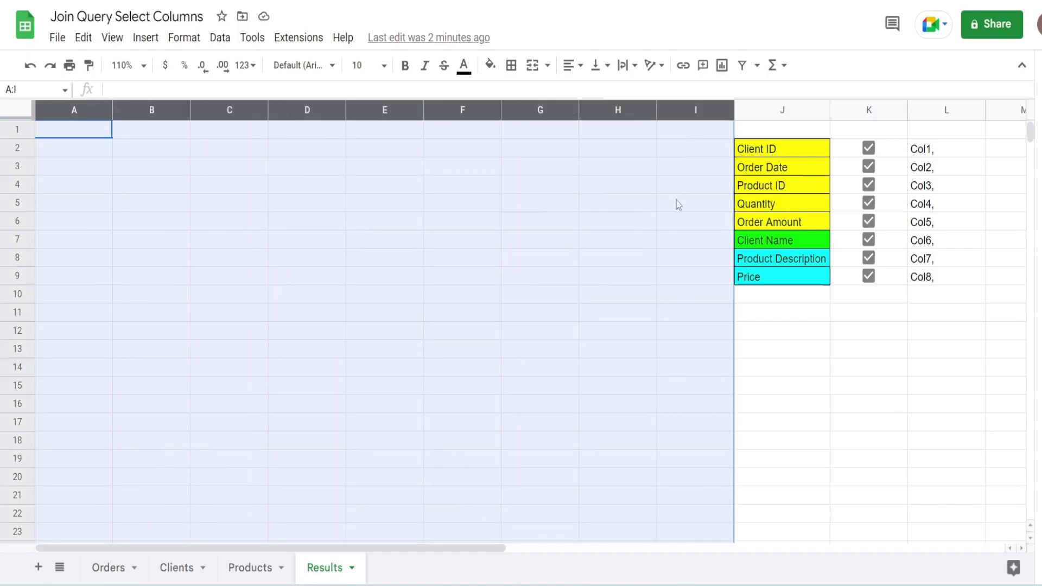
click(700, 275)
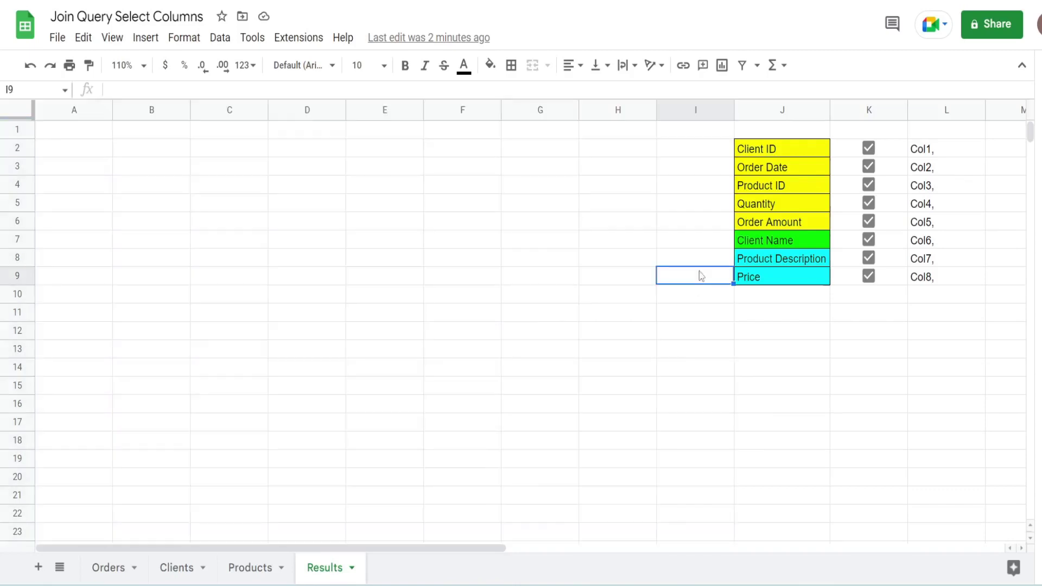
click(683, 106)
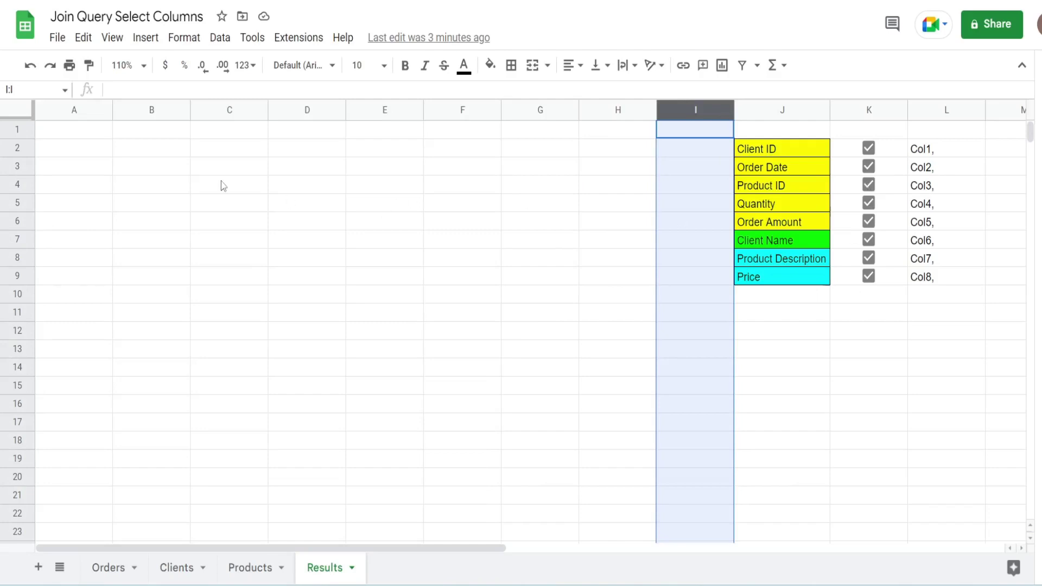
Step: Begin cell A2's formula as =QUERY({Orders, with Orders as the array's first range
click(91, 153)
text(=Query)
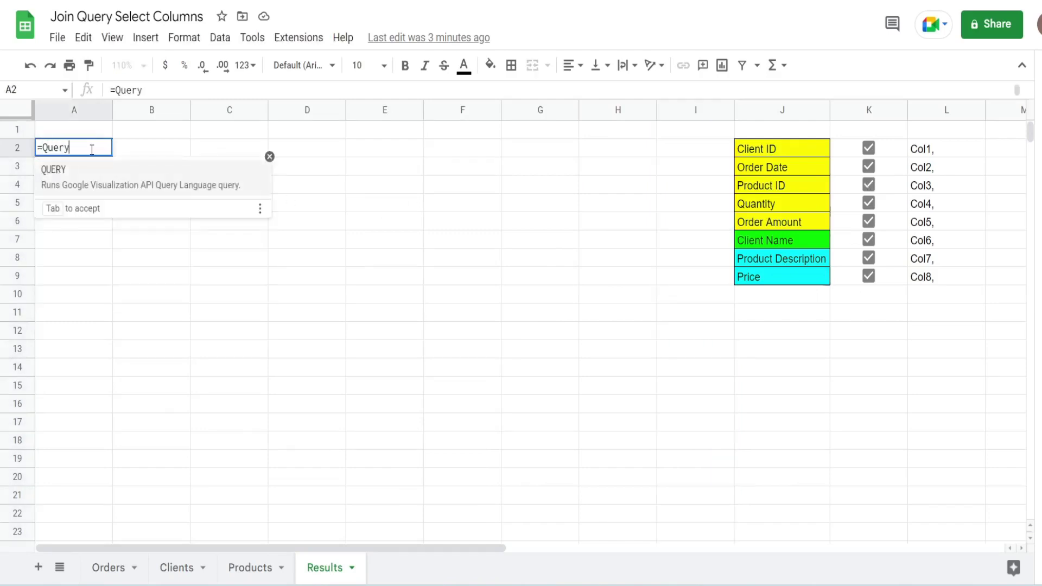
key(Tab)
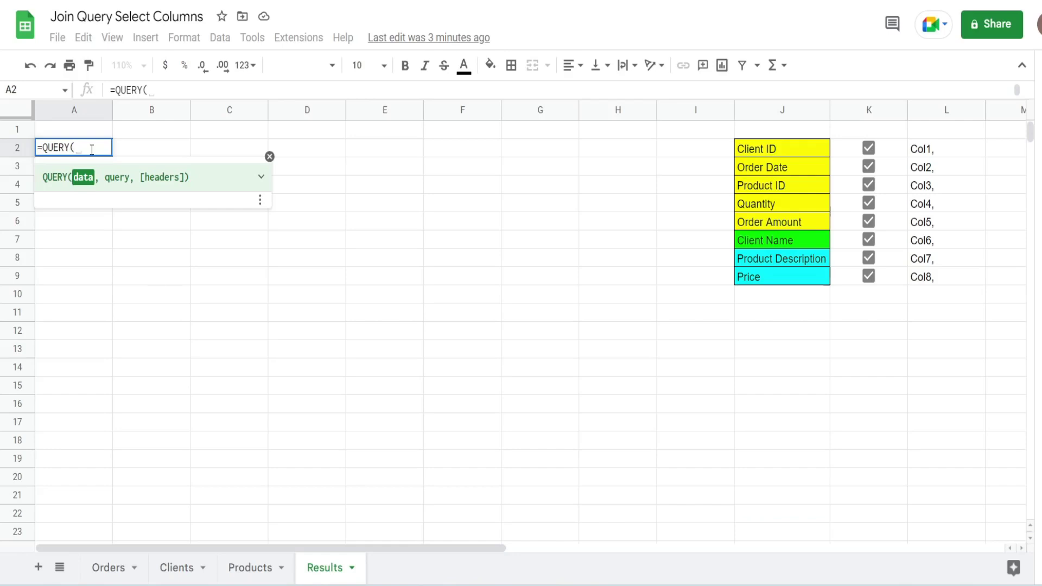
text({)
text(Or)
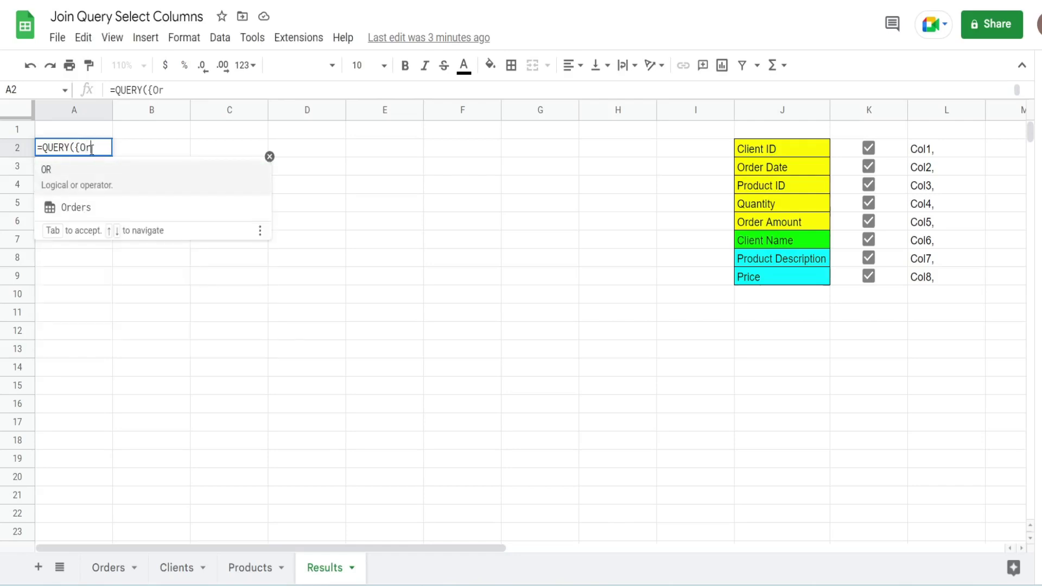
text(d)
key(Tab)
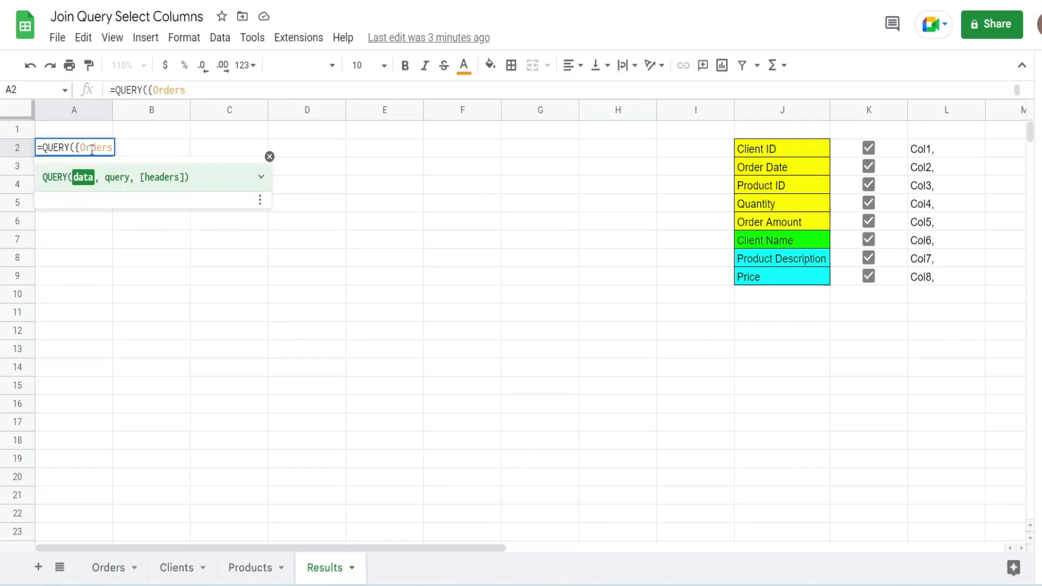
text(,)
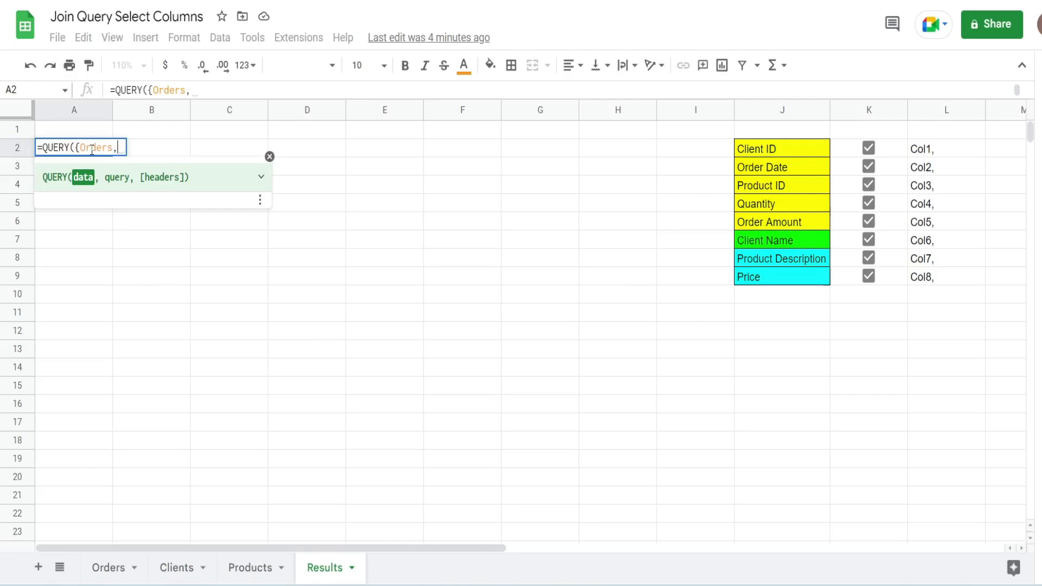
Step: Add ARRAYFORMULA(XLOOKUP(Lookup1,ClientLC to the array, matching Lookup1 against ClientLC
text(arr)
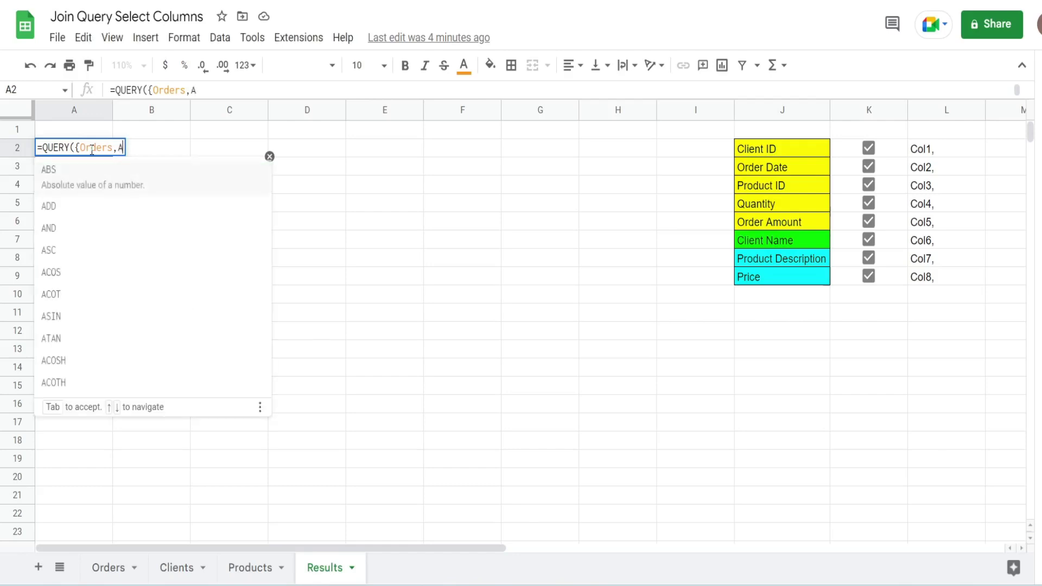
key(Tab)
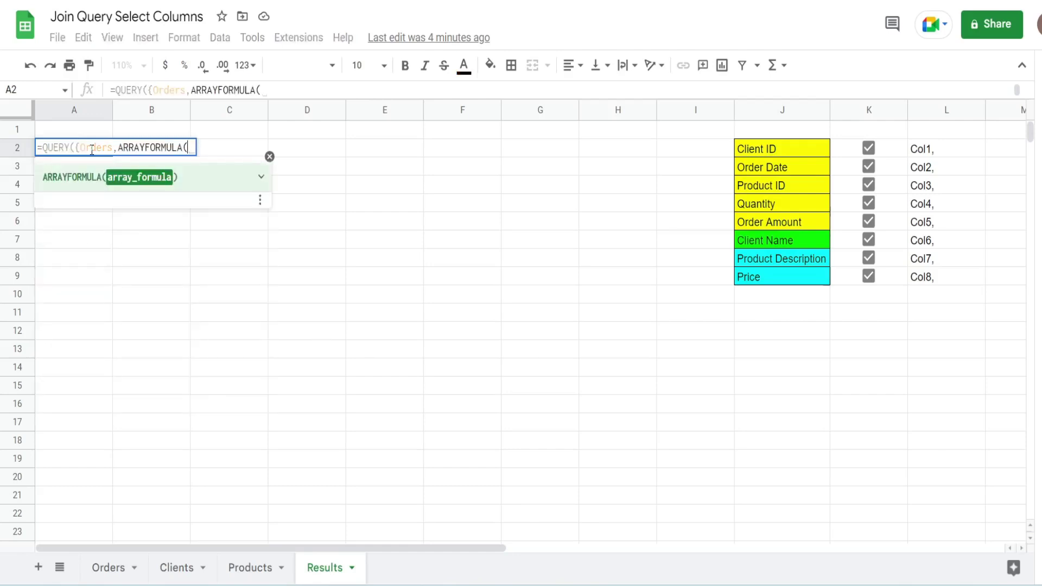
text(Xl)
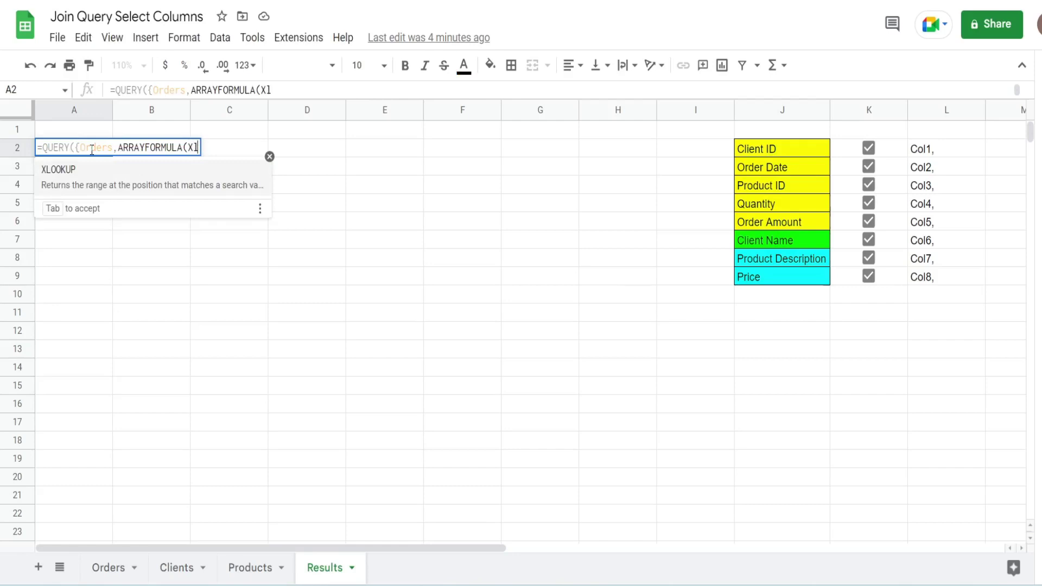
key(Tab)
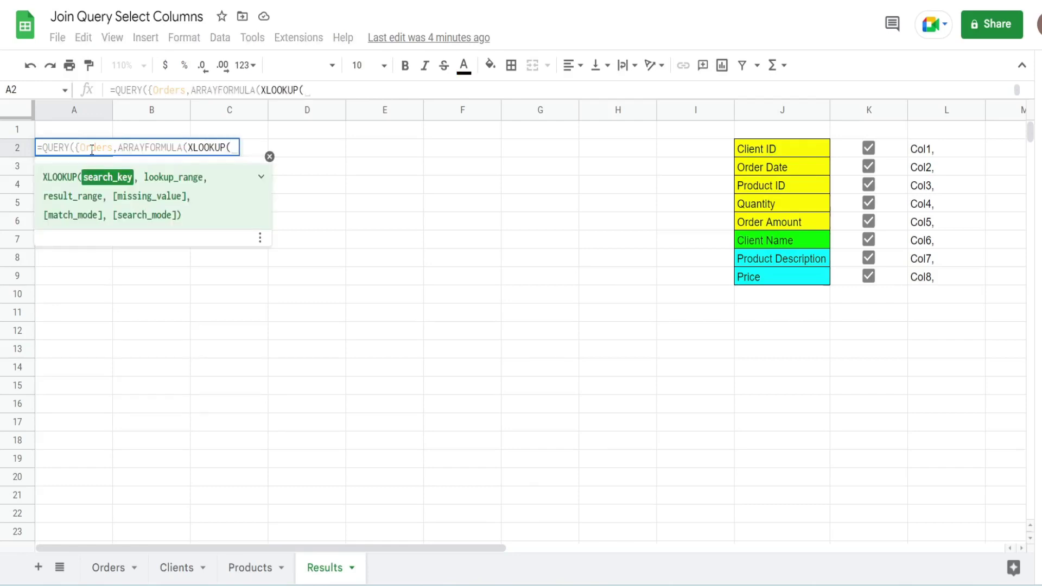
text(lo)
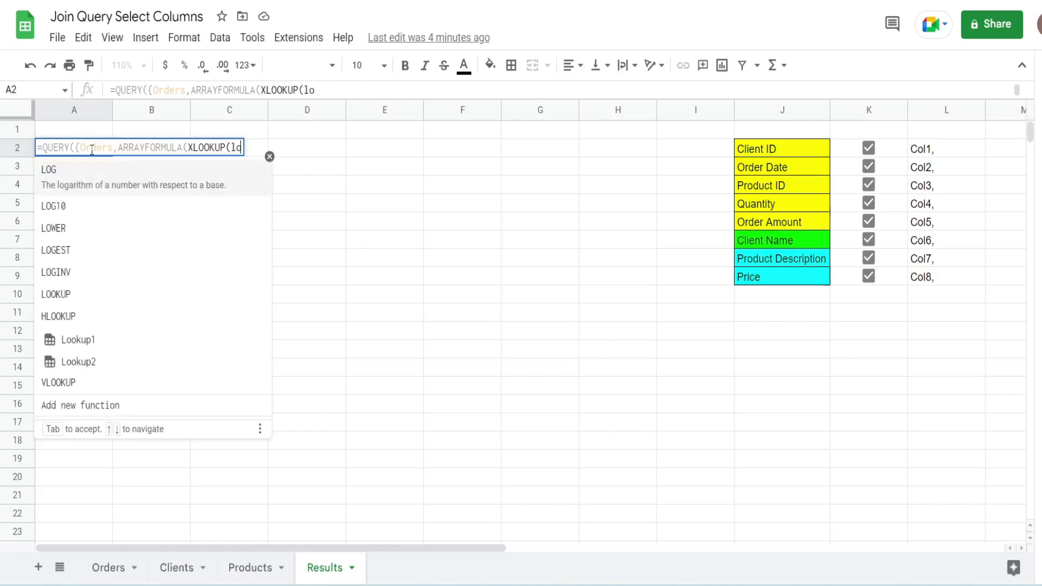
key(Down)
key(Down)
key(Down)
key(Down)
key(Down)
key(Down)
key(Down)
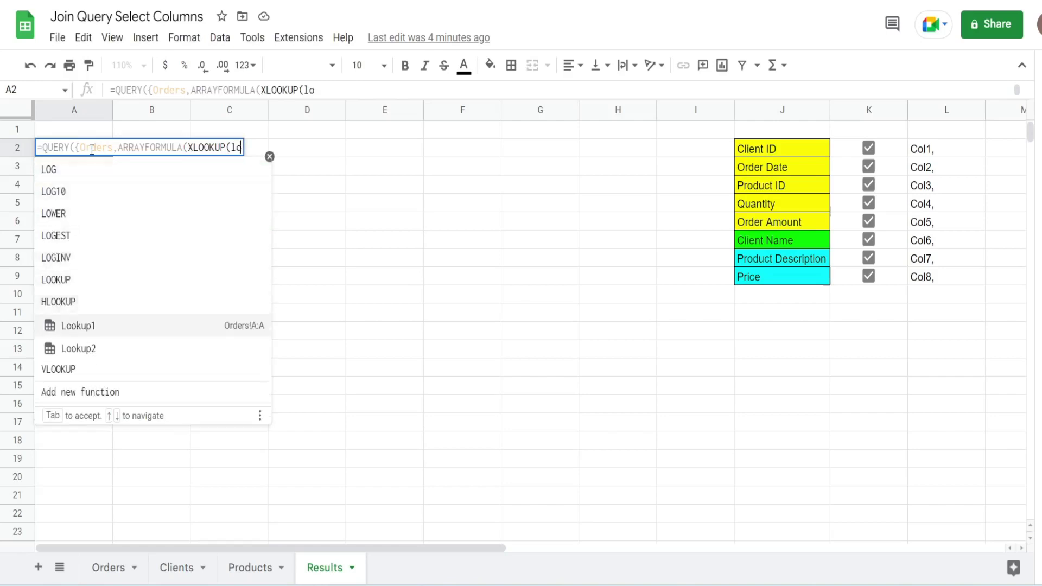
key(Tab)
text(, )
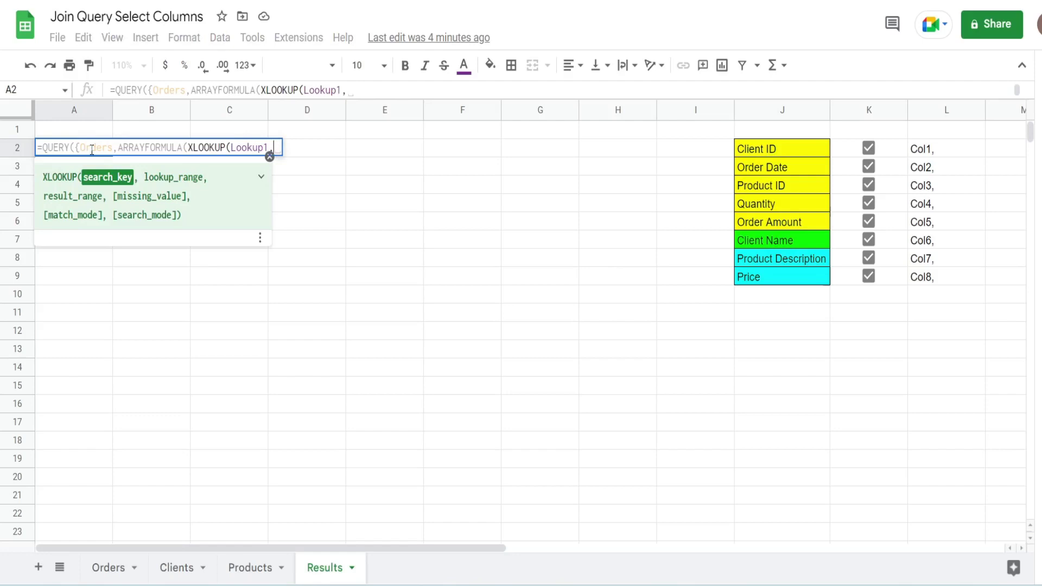
text(cli)
key(Tab)
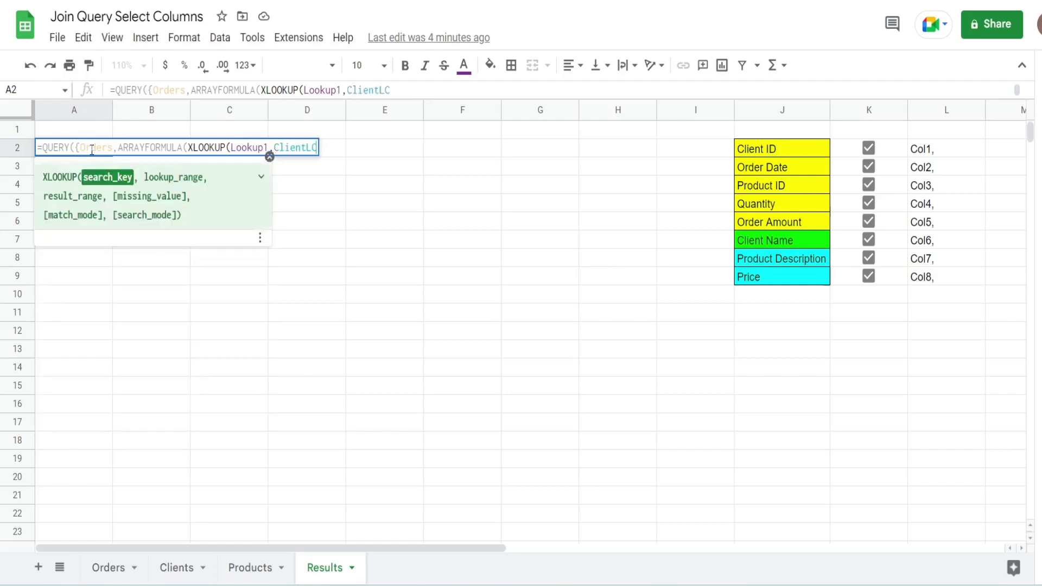
Step: Finish the client lookup returning ClientResults with an "" fallback, closing both functions
text(,)
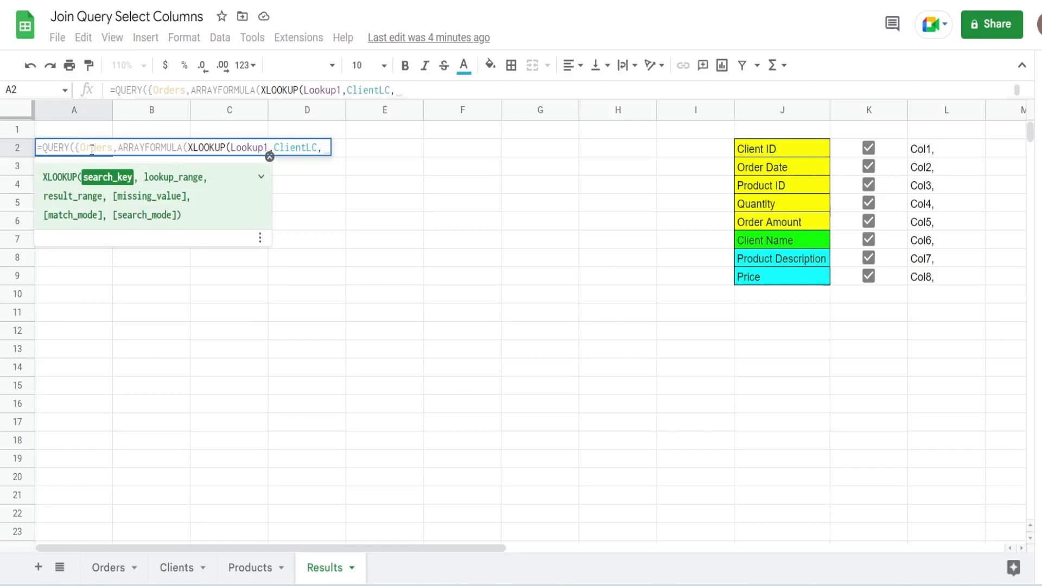
key(BackSpace)
text(cle)
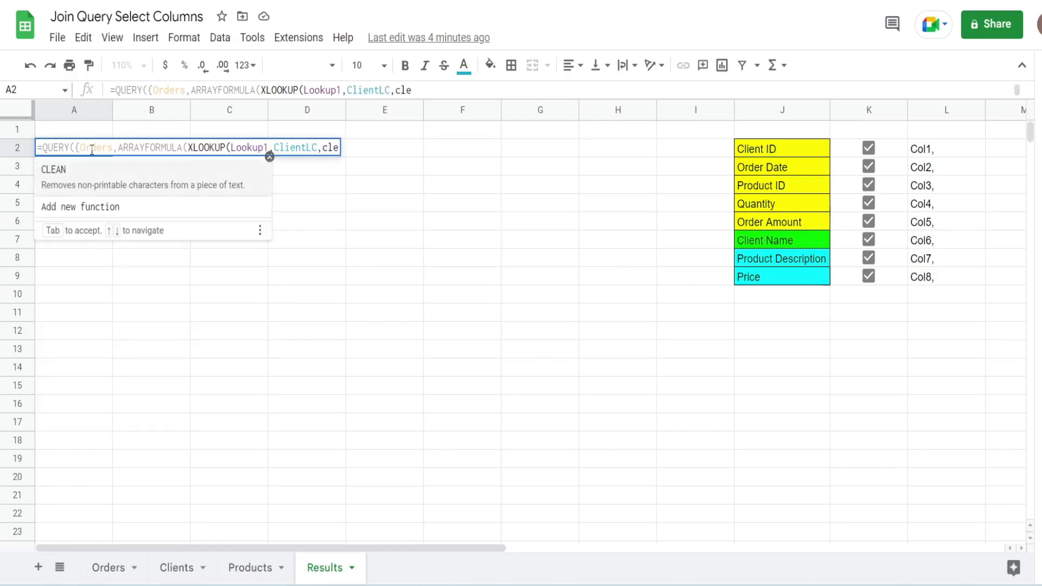
key(BackSpace)
text(i)
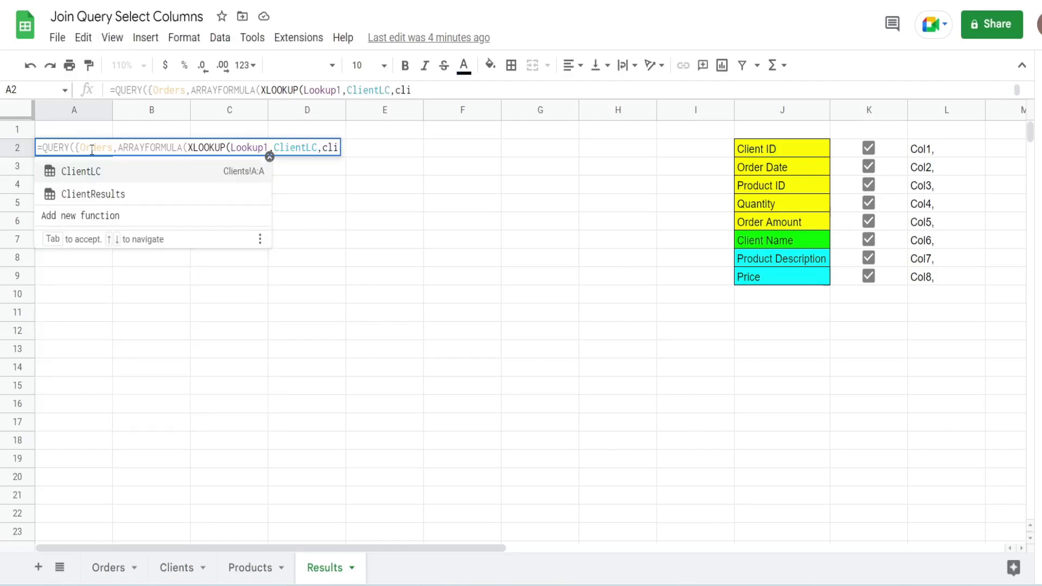
key(Down)
key(Tab)
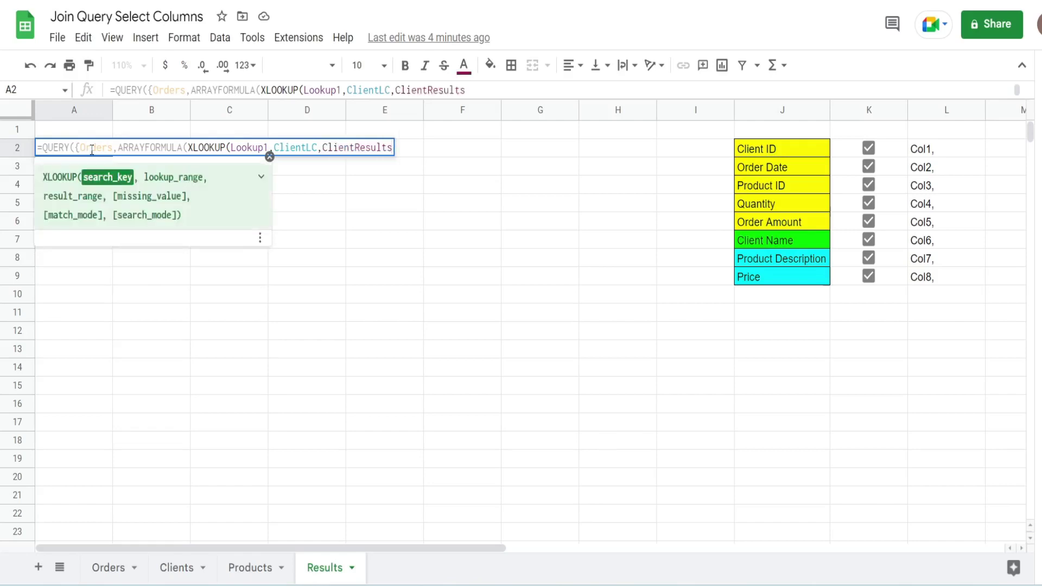
text(,)
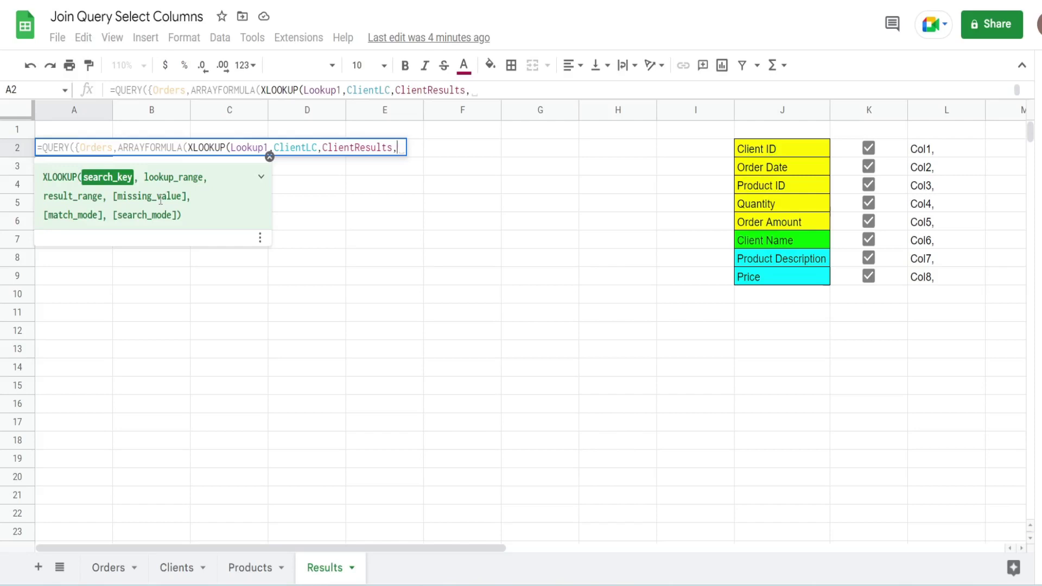
text("")
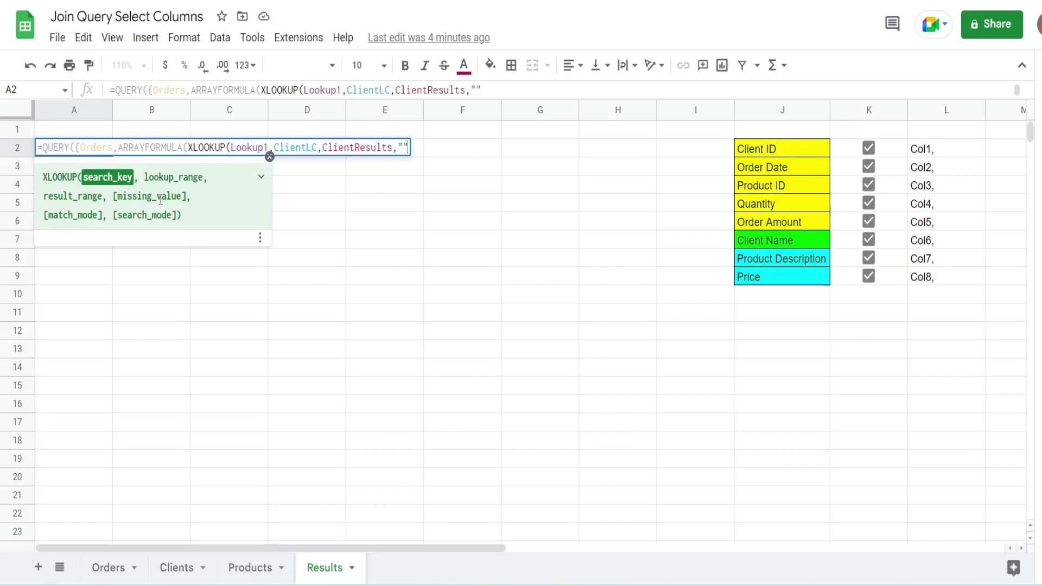
text()))
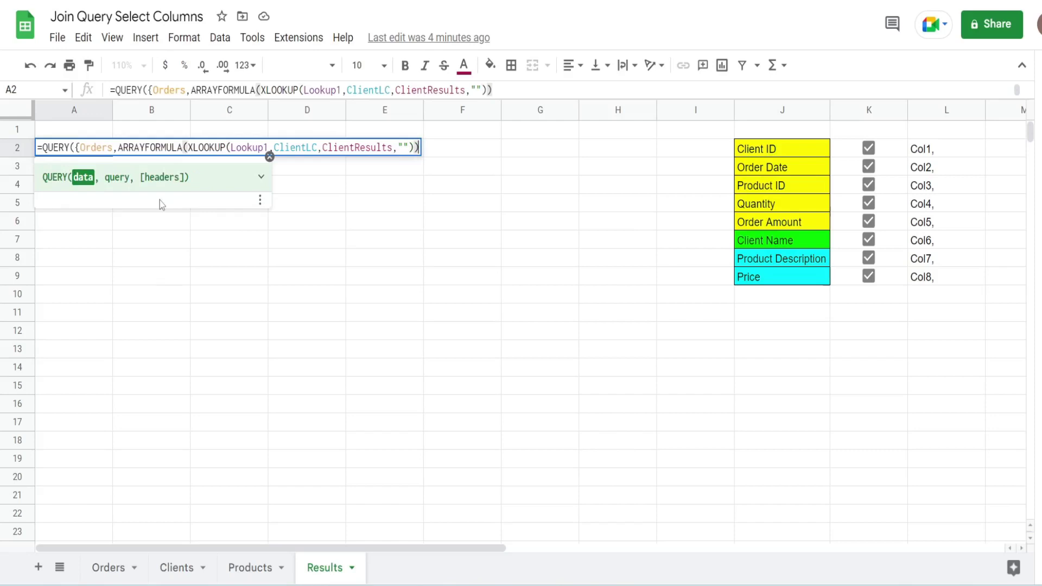
text(,Arra)
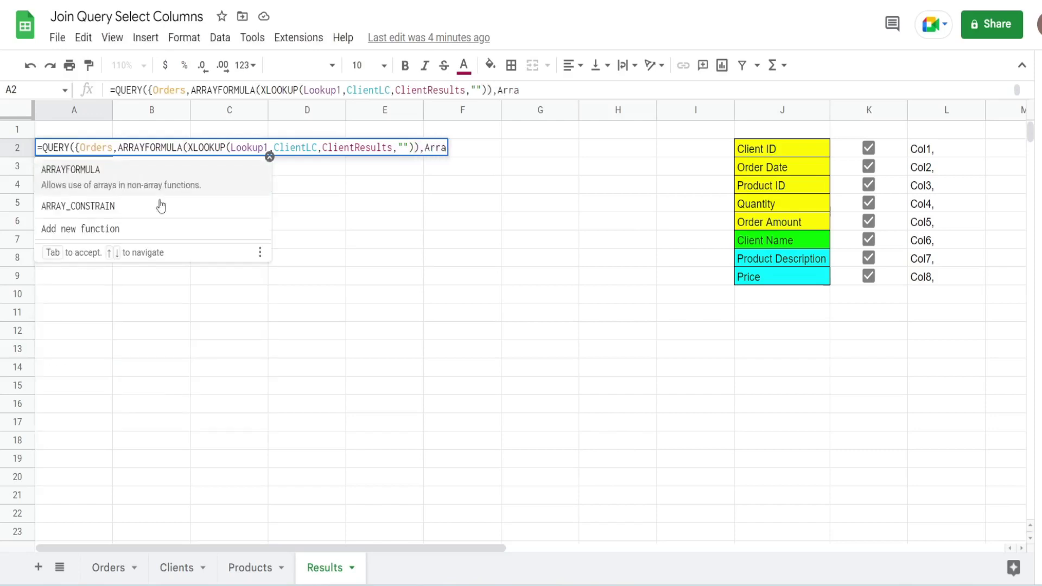
Step: Add ARRAYFORMULA(XLOOKUP(Lookup2,ProductsLC as the product lookup in the array
key(Tab)
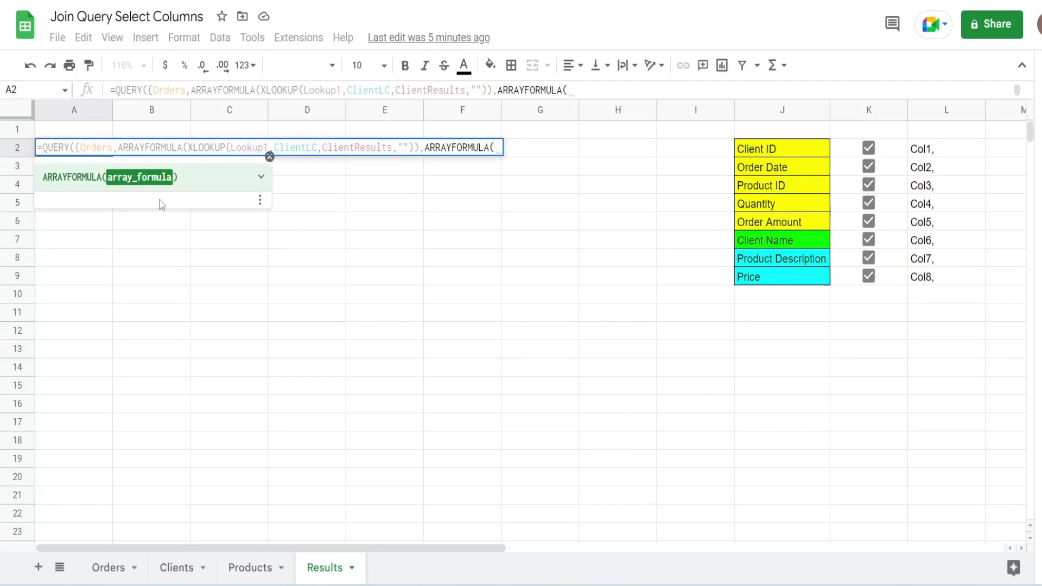
text(XL)
key(Tab)
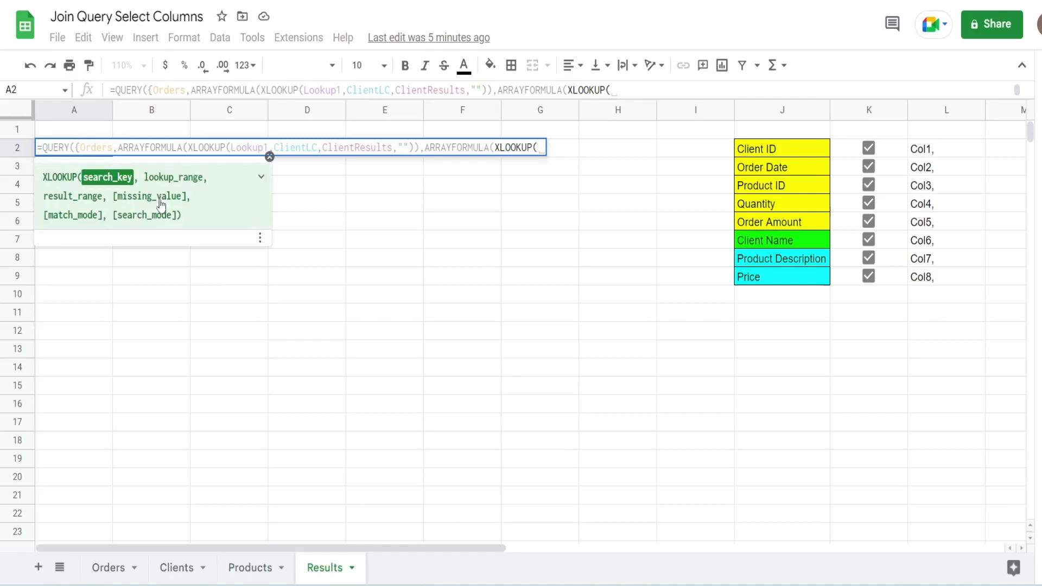
text(loo)
key(Down)
key(Down)
key(Down)
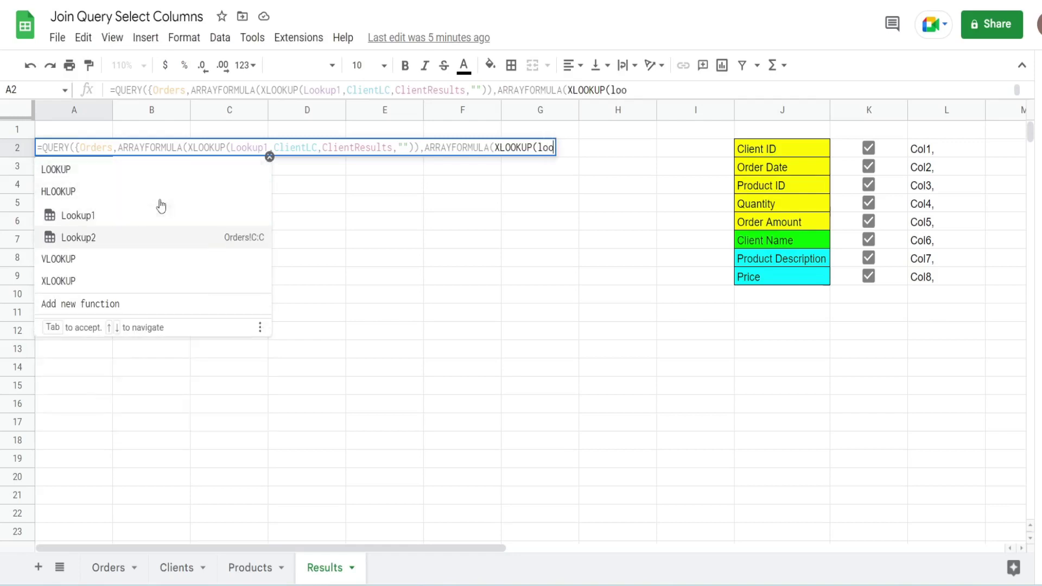
key(Tab)
text(,)
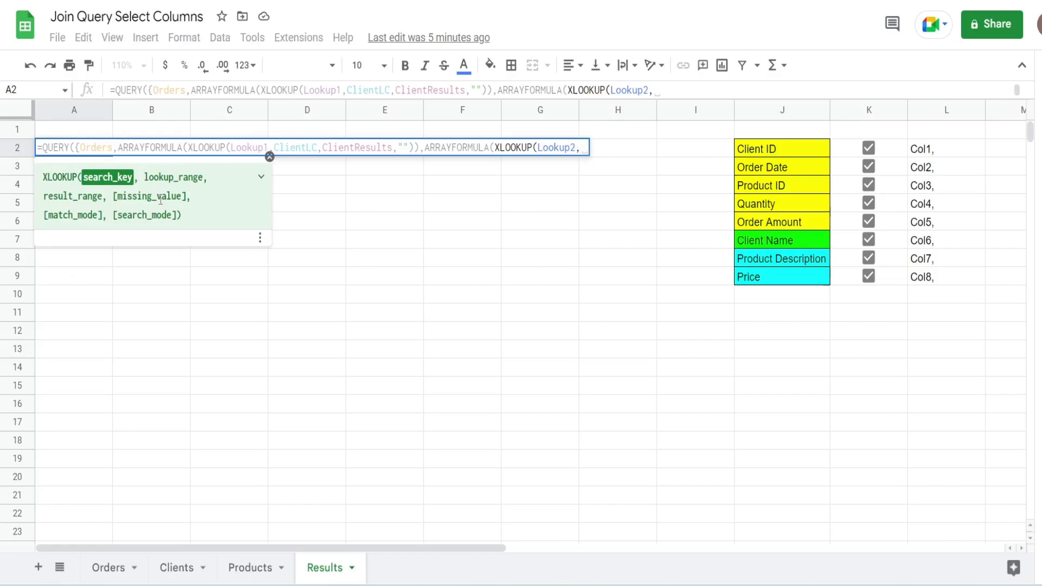
text(pr)
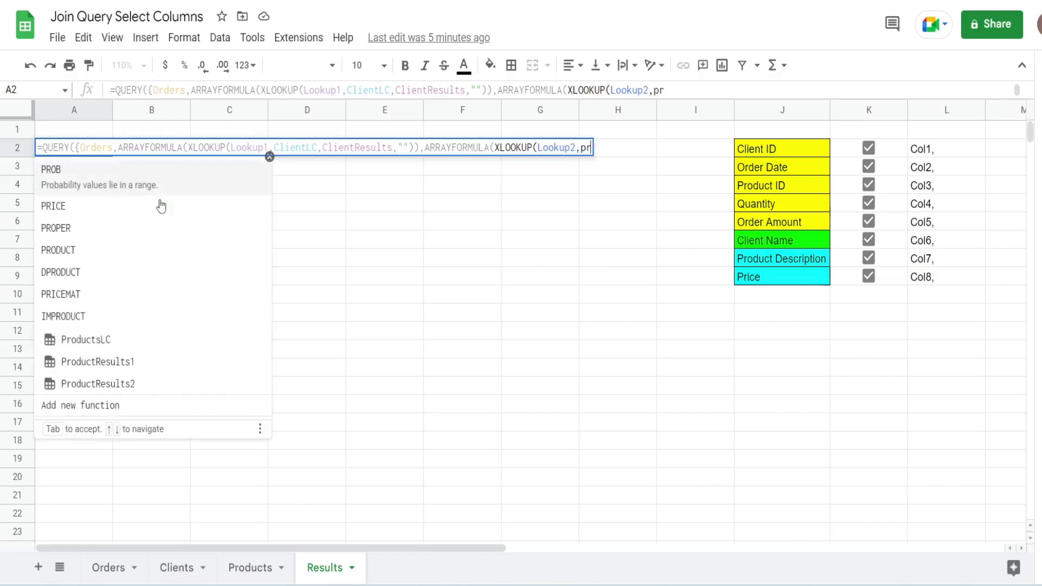
key(Down)
key(Up)
key(Up)
key(Up)
key(Up)
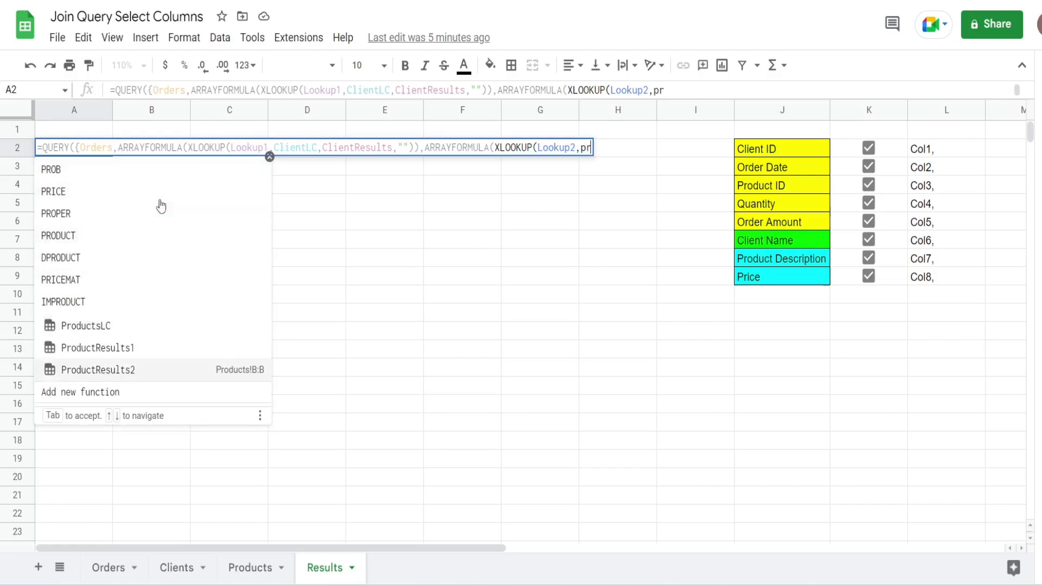
key(Tab)
Step: Return ProductResults1 with an "" fallback, close the lookup, and select the product expression
text(,pr)
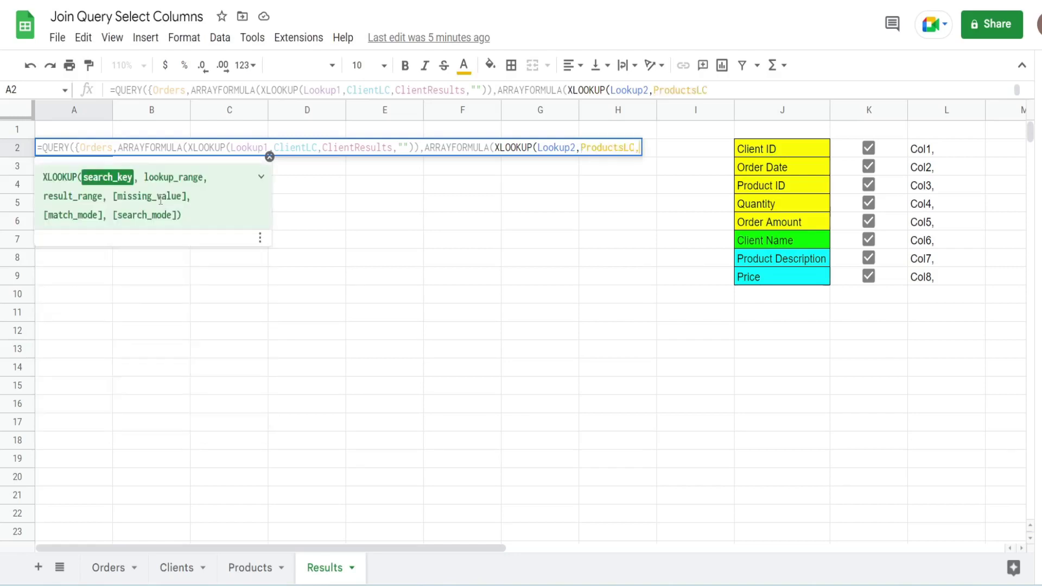
text(oduc)
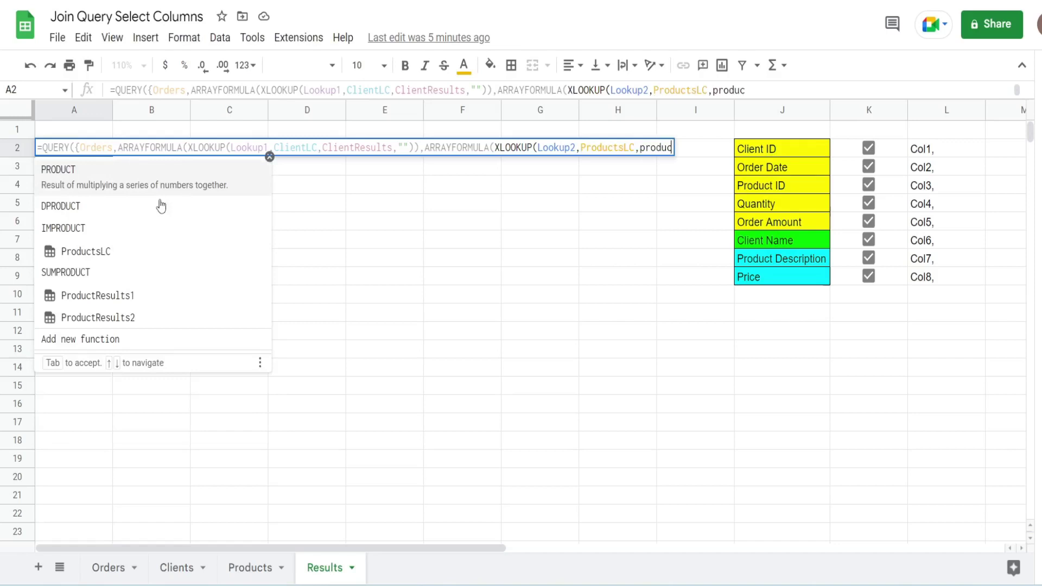
key(Down)
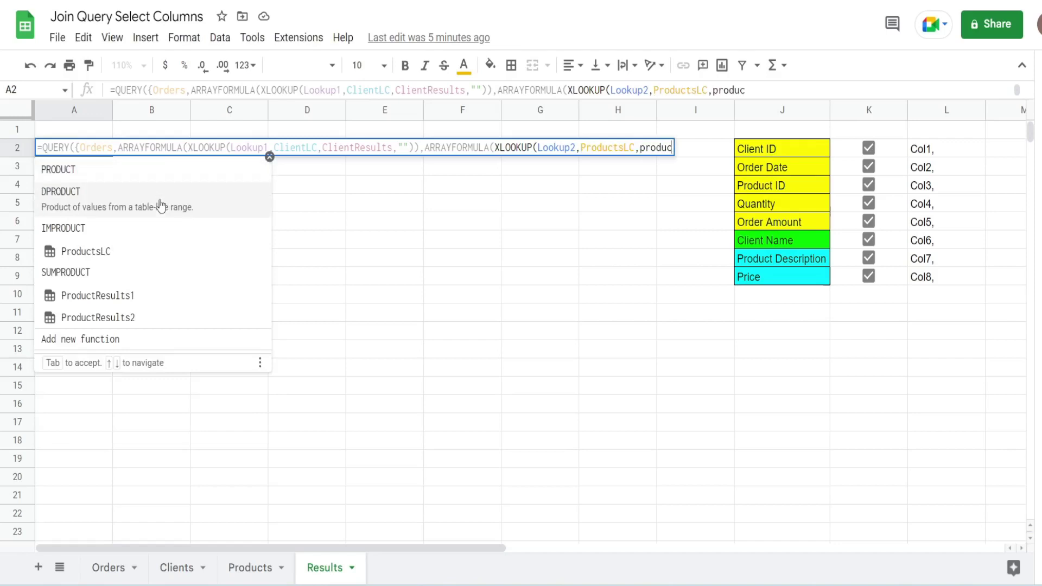
click(134, 293)
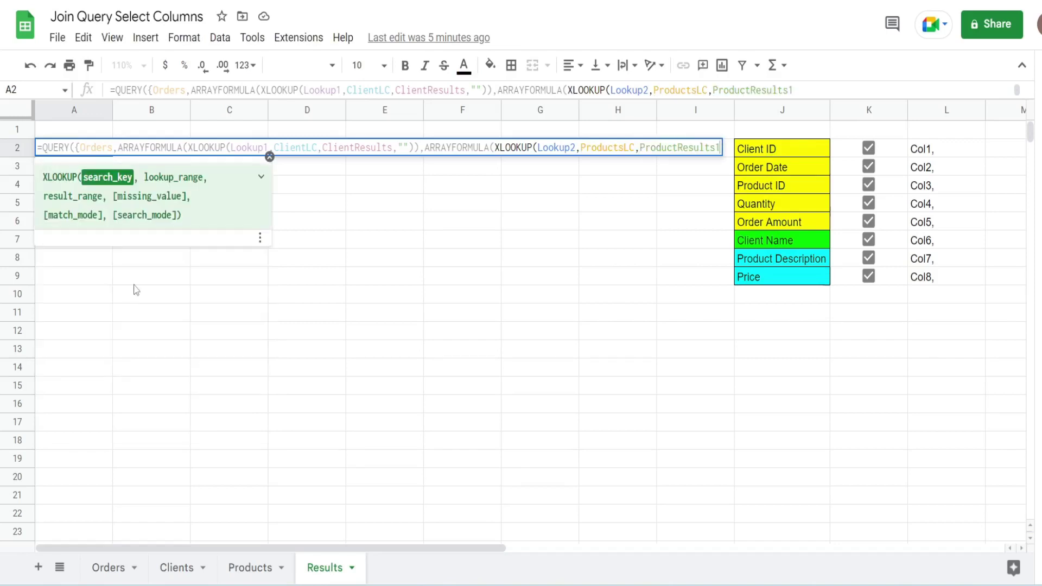
text(,"")))
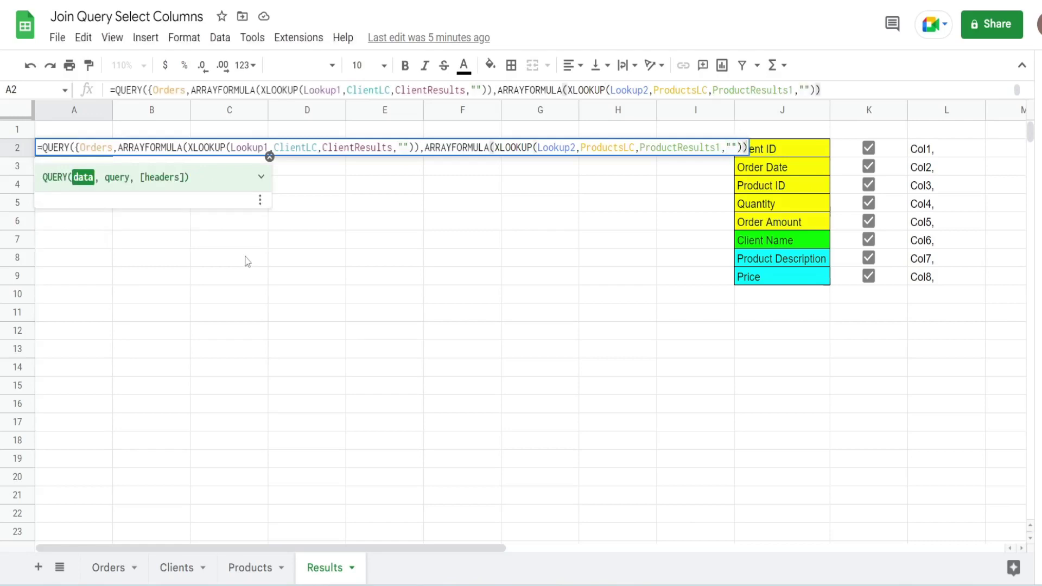
click(425, 148)
drag(427, 150, 775, 165)
key(ctrl+c)
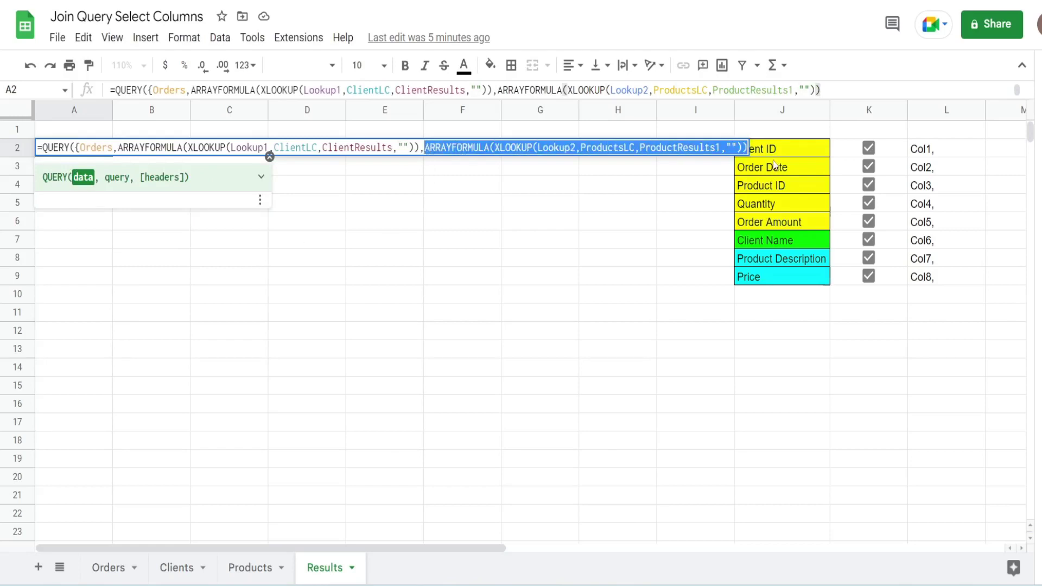
Step: Append a copy of the product lookup returning ProductResults2, then close the array and start "Select
key(Right)
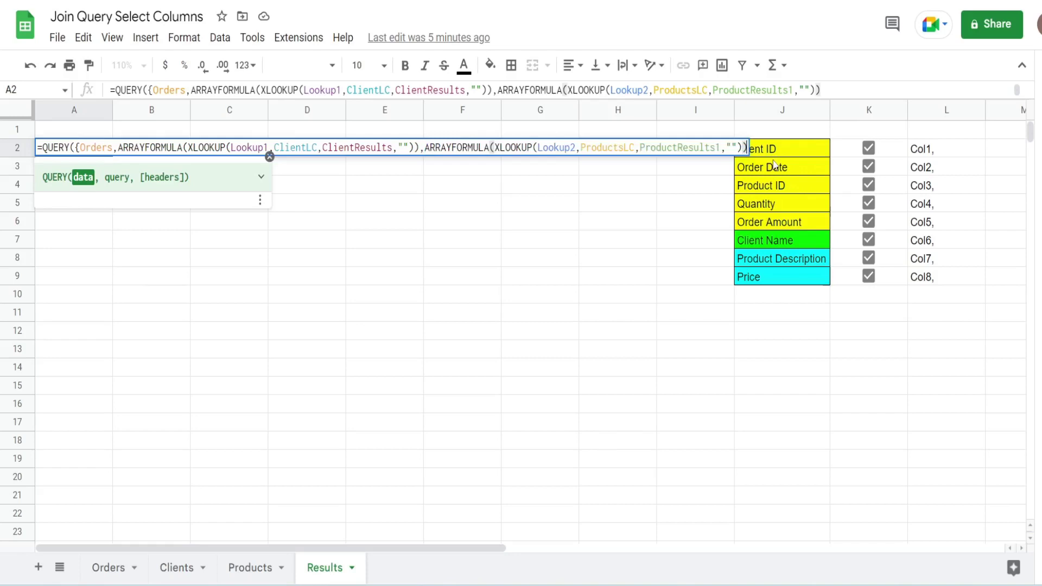
text(,)
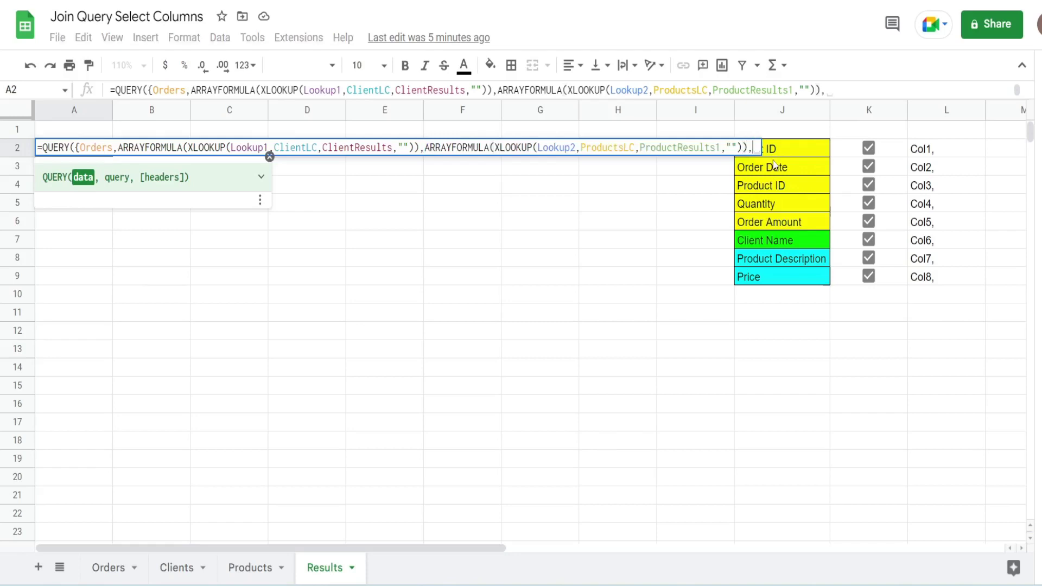
key(ctrl+v)
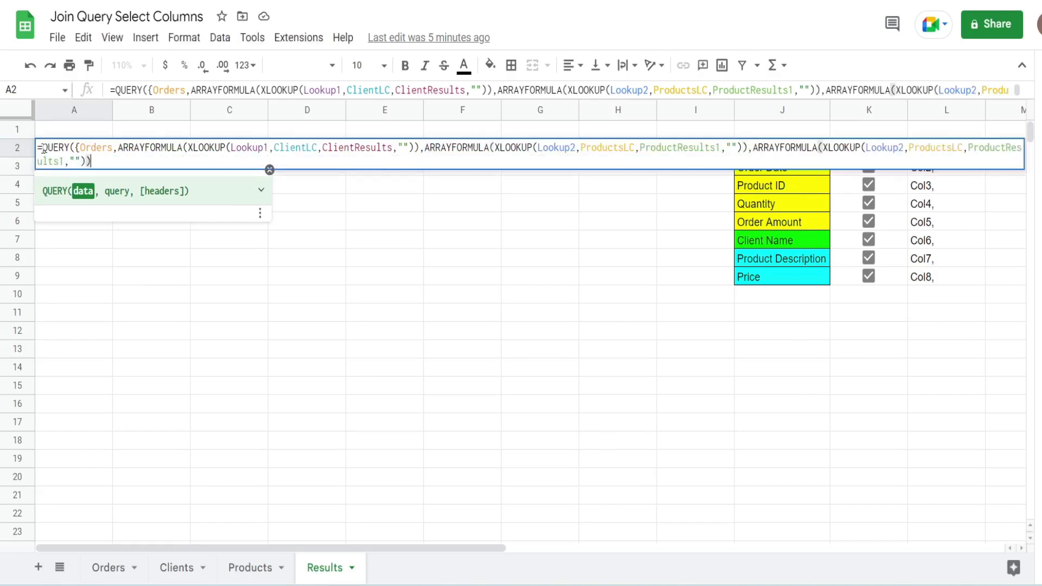
click(66, 158)
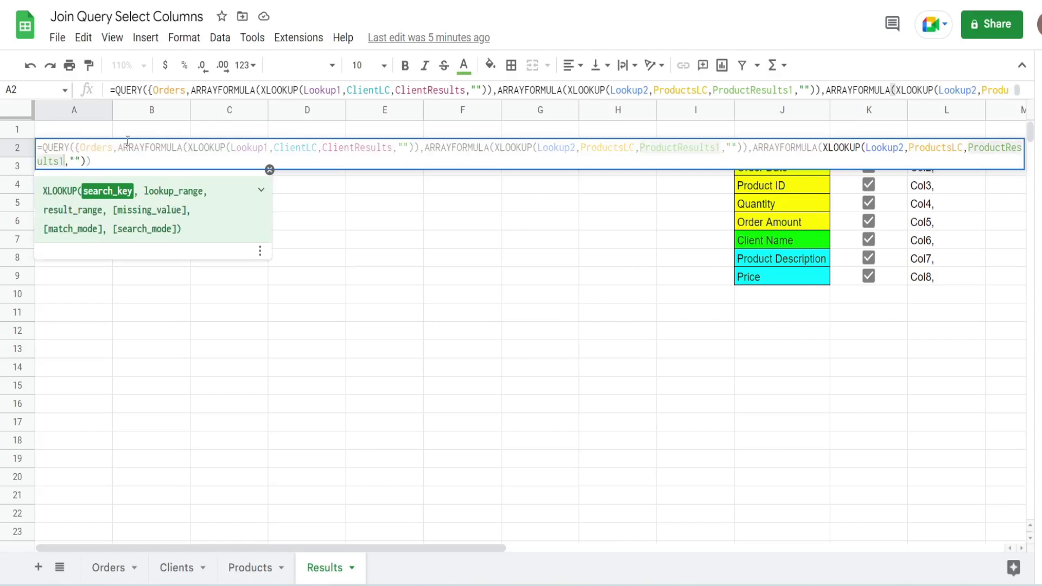
key(BackSpace)
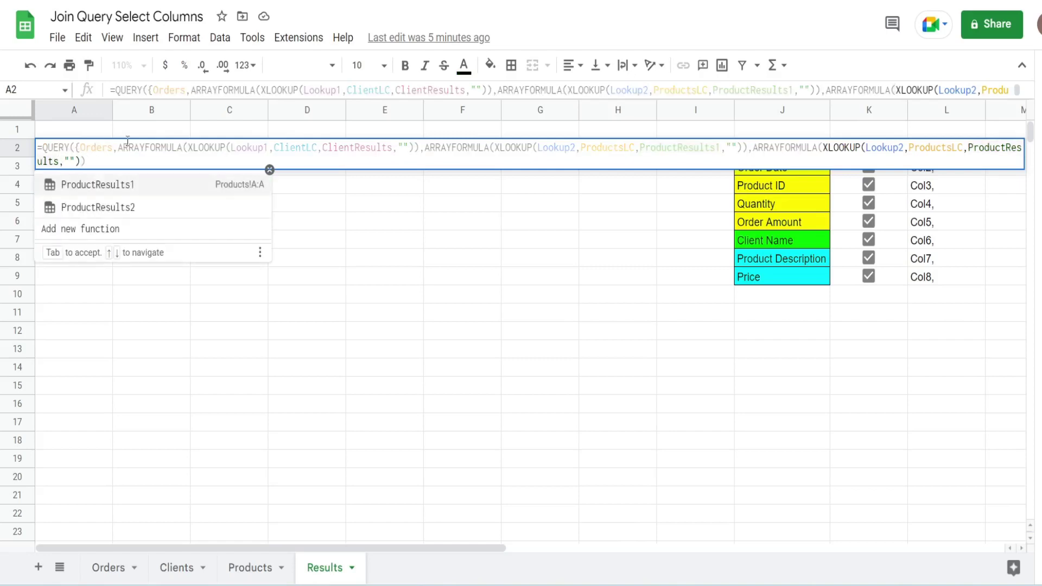
text(2)
click(165, 166)
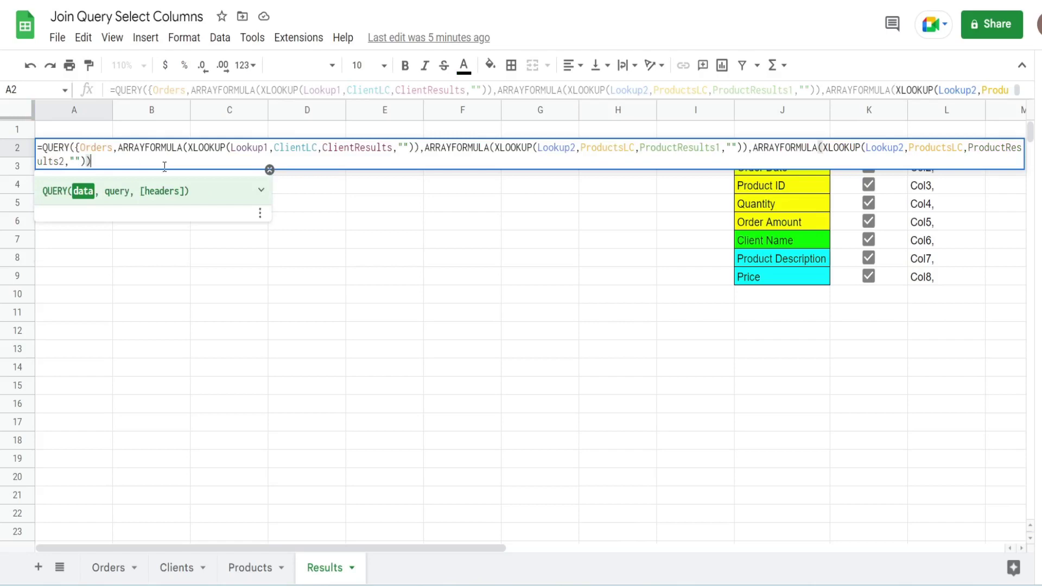
text(})
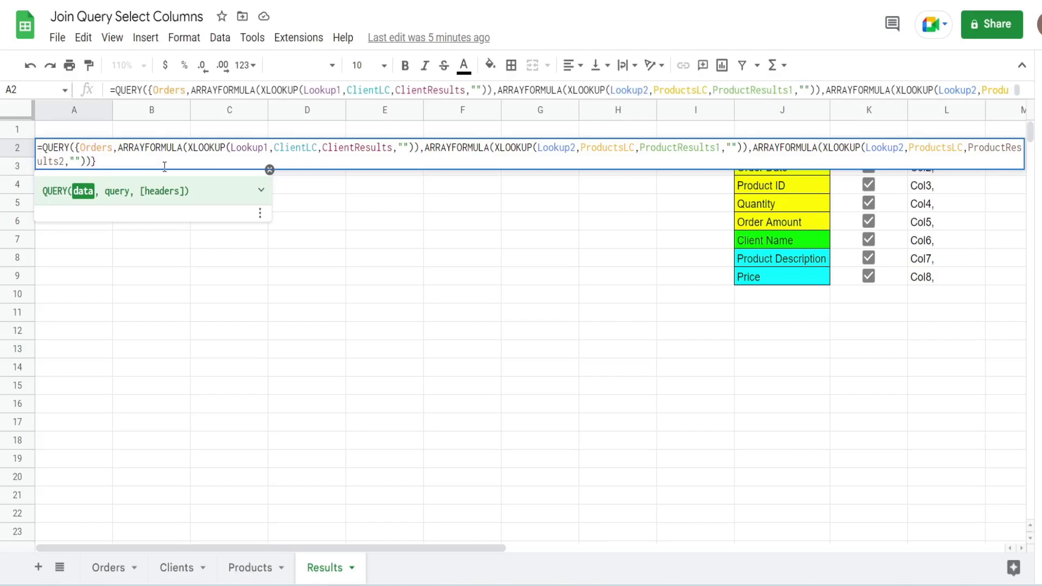
text(,"Select)
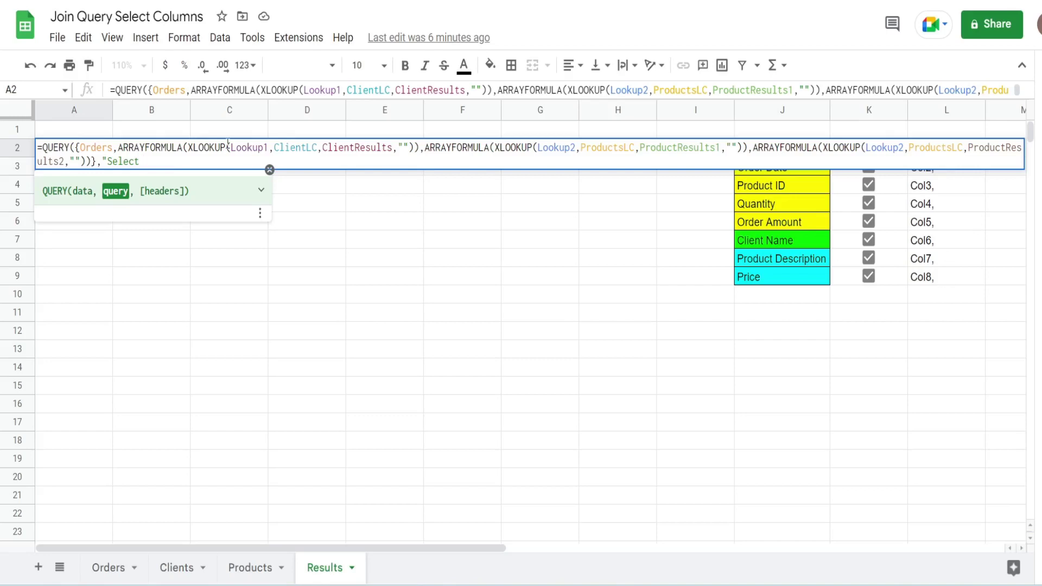
Step: Continue the query string as "Select "&L2&L3&, removing a stray B2 reference
text(")
text(&)
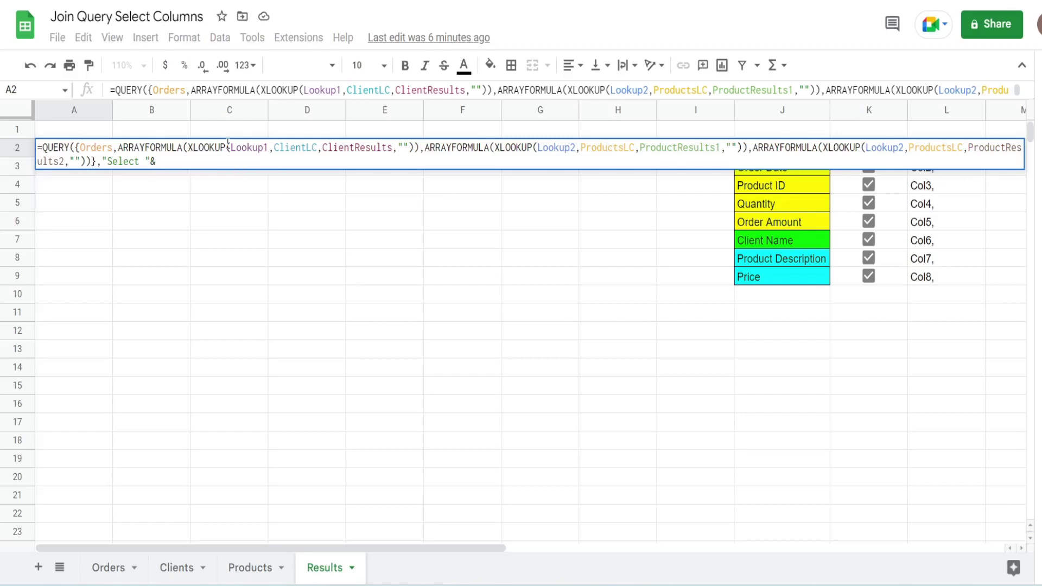
key(shift+Left)
key(shift+Left)
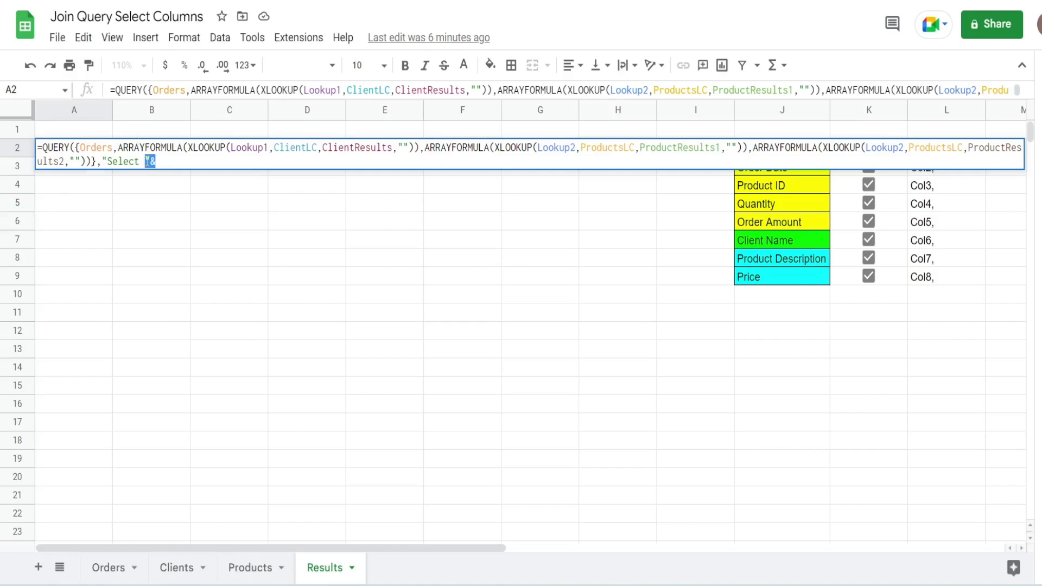
key(shift+Right)
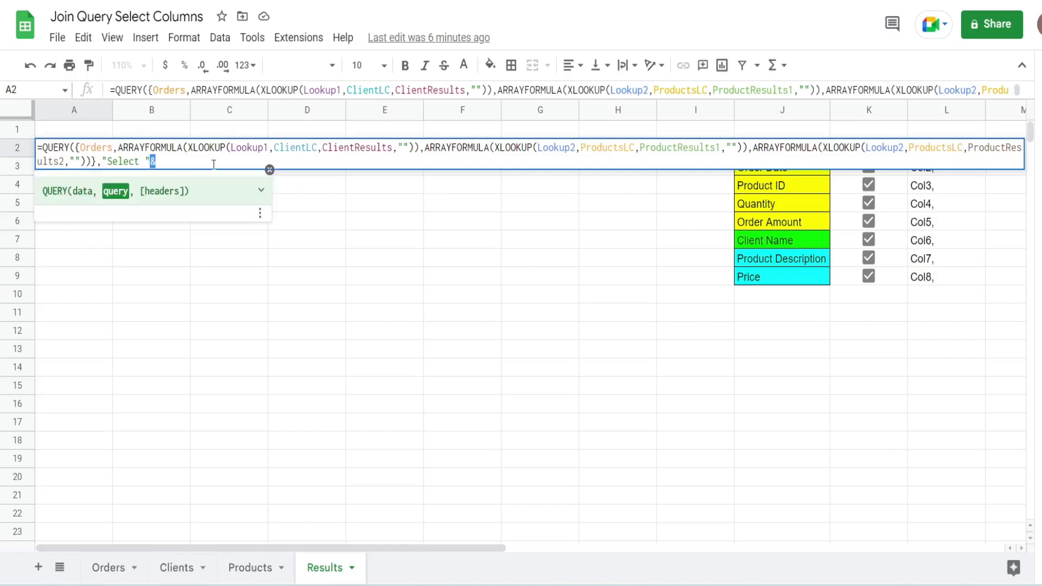
key(Right)
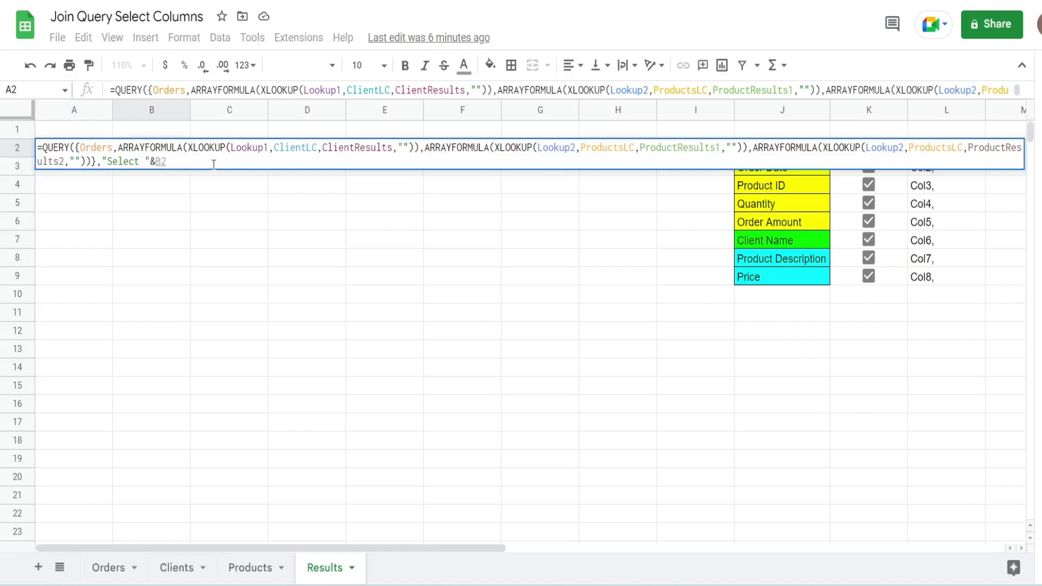
key(BackSpace)
text(L2)
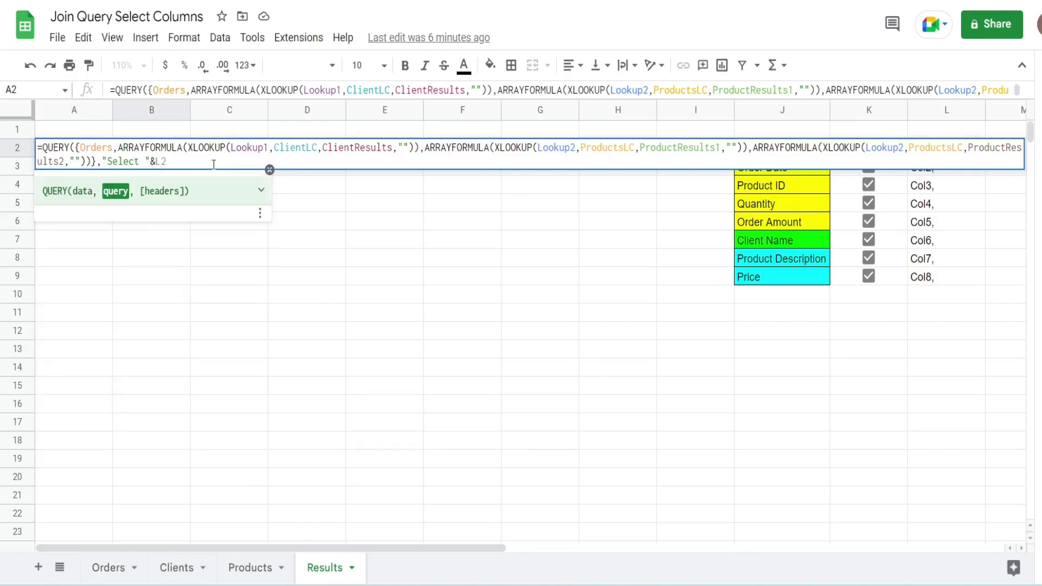
text(&)
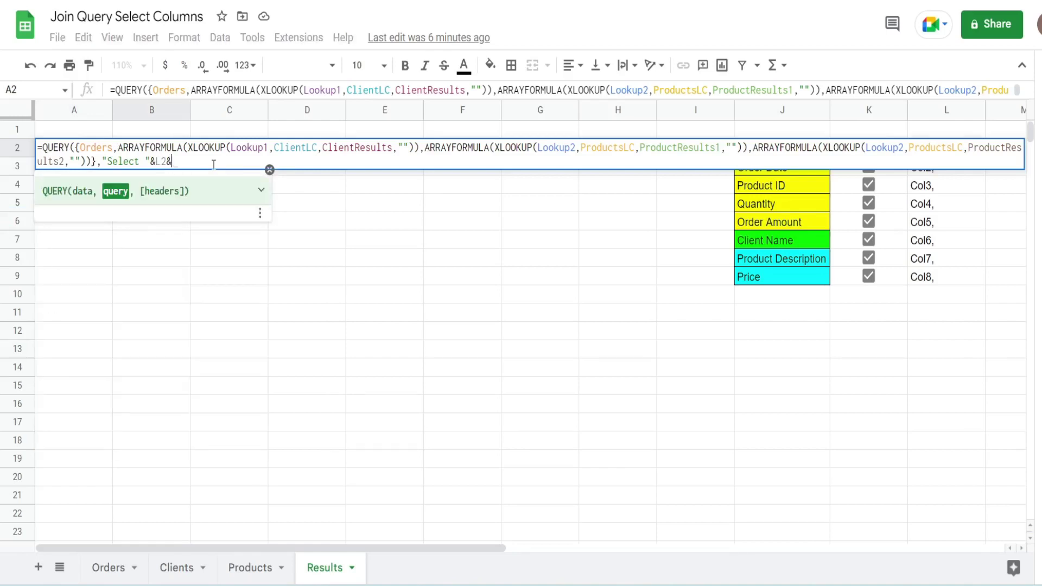
text(L3&)
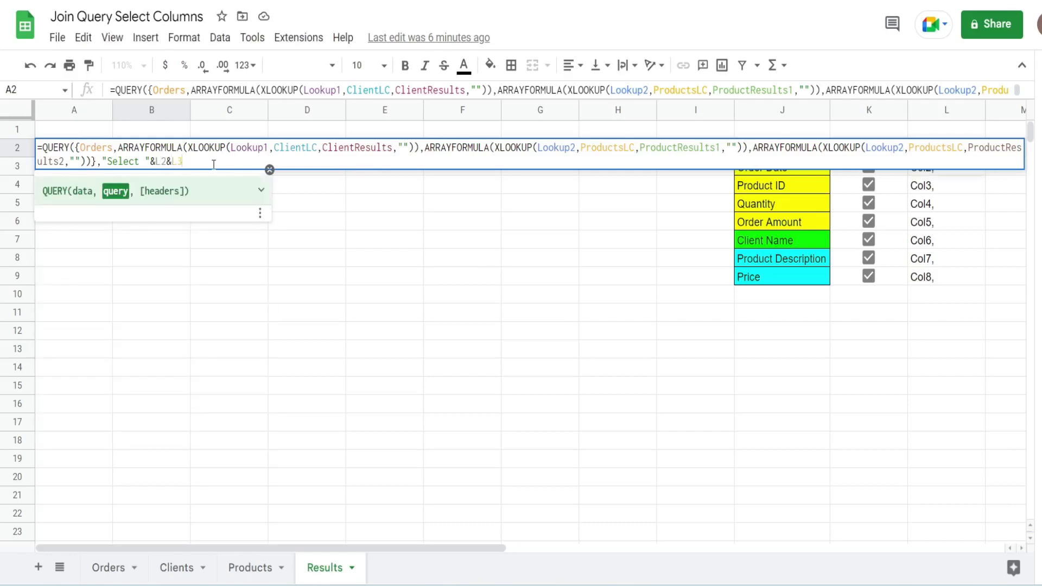
Step: Chain labels L4, L5, L6, L7, L8 and L9 into the Select string
click(942, 190)
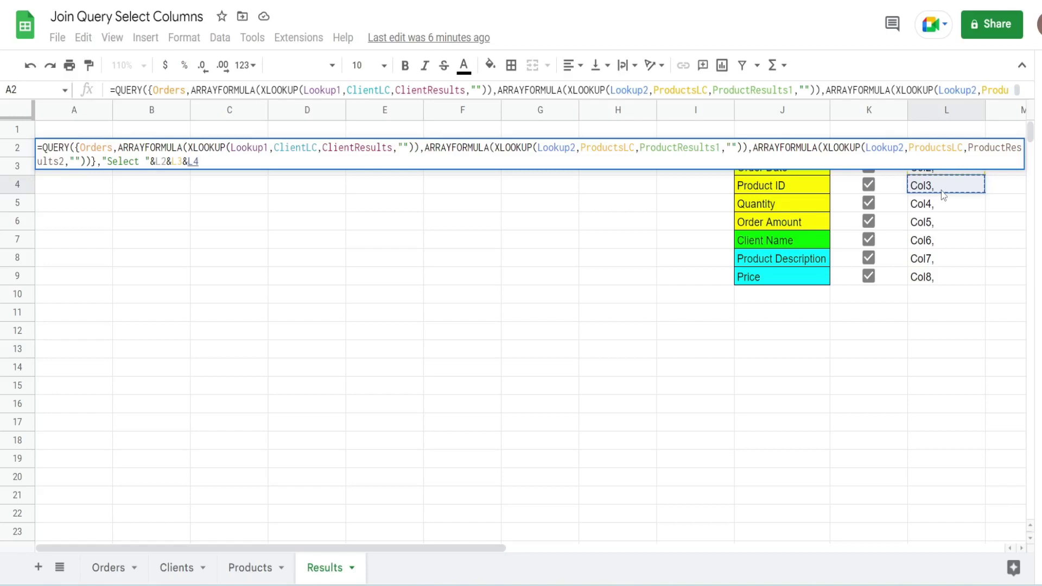
text(&)
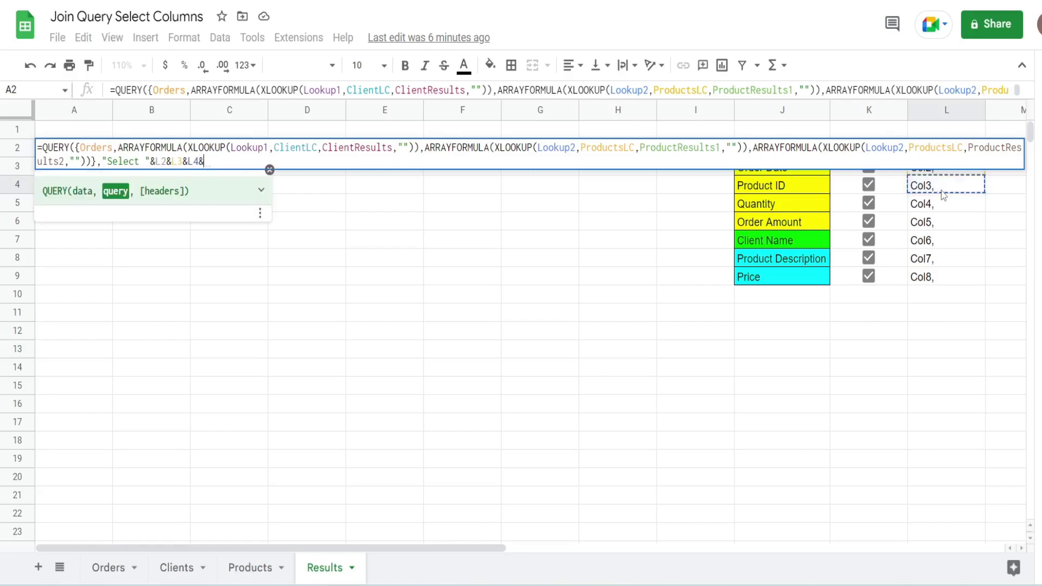
click(930, 209)
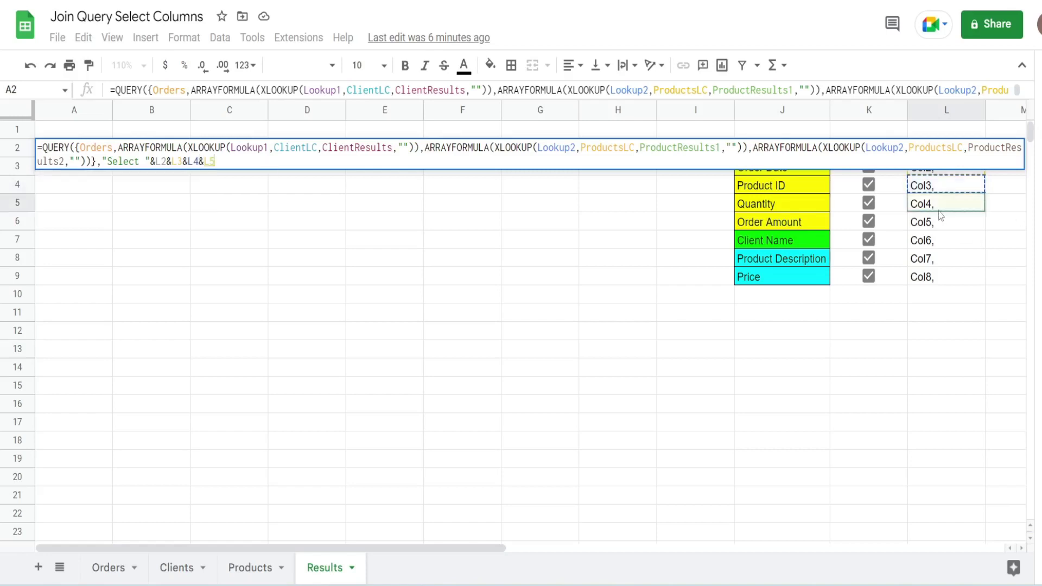
text(&)
click(948, 227)
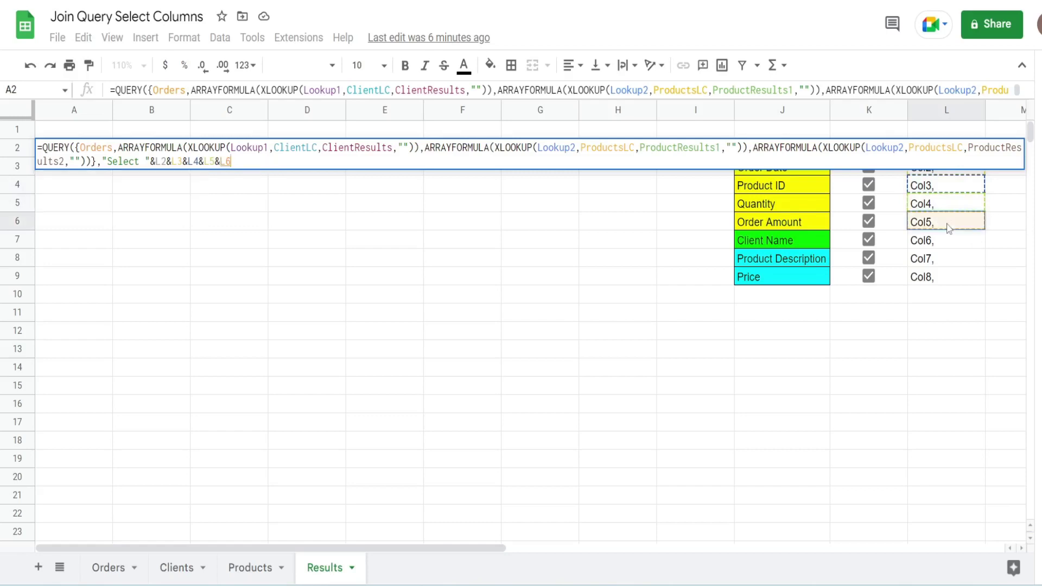
text(&)
click(944, 245)
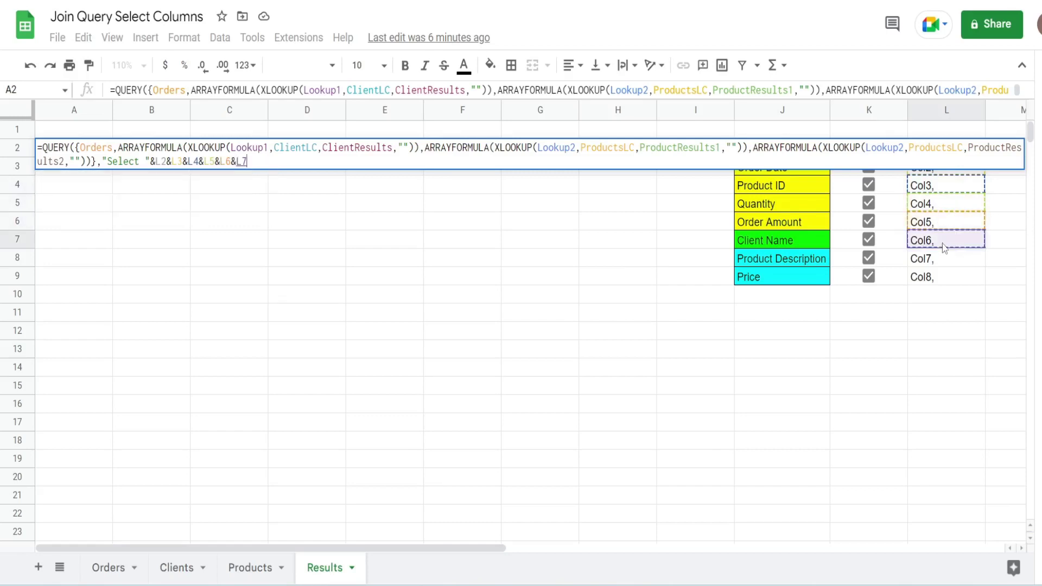
text(&)
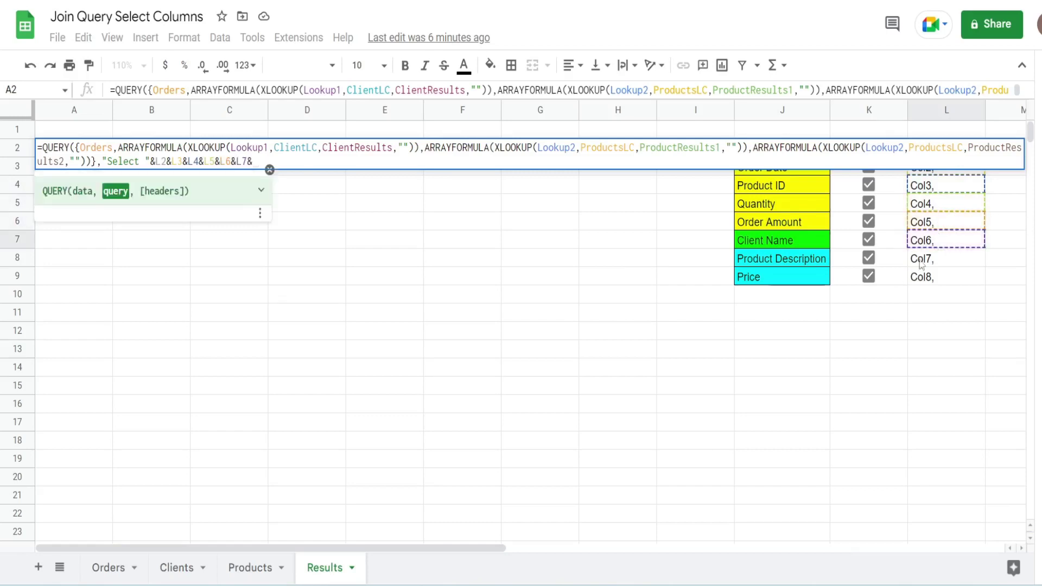
click(928, 259)
text(&)
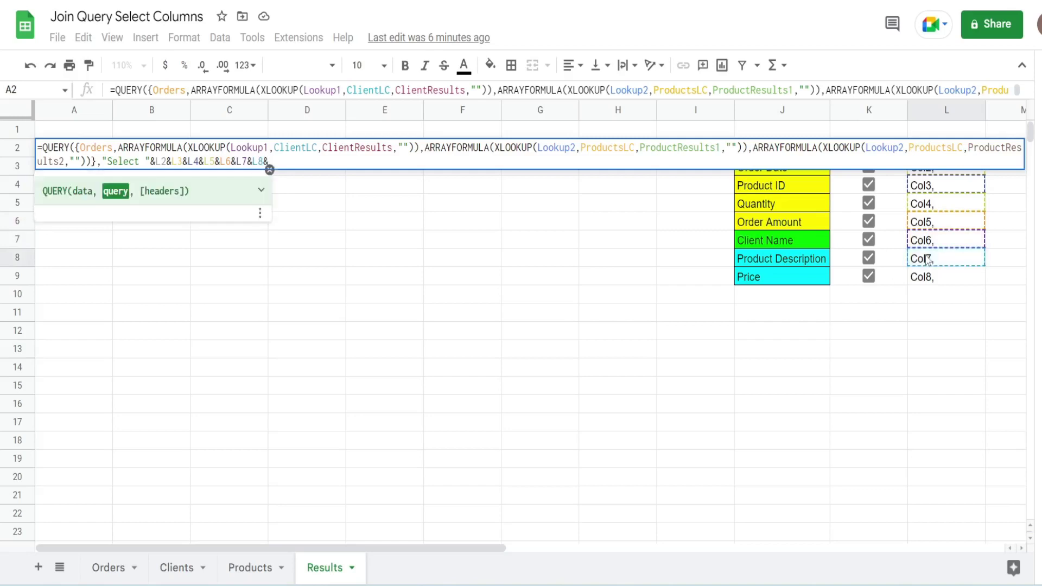
click(964, 280)
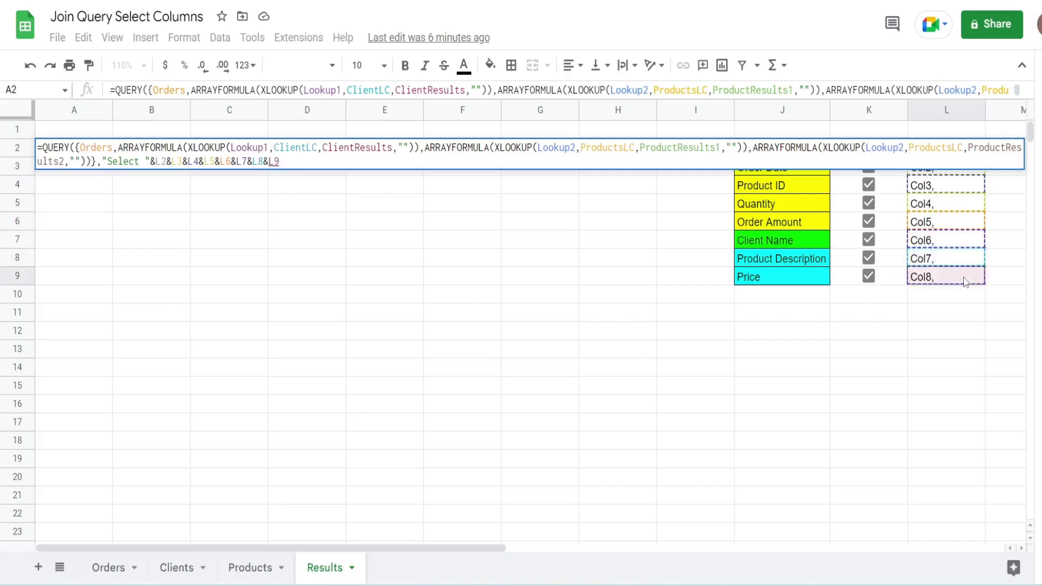
text(&)
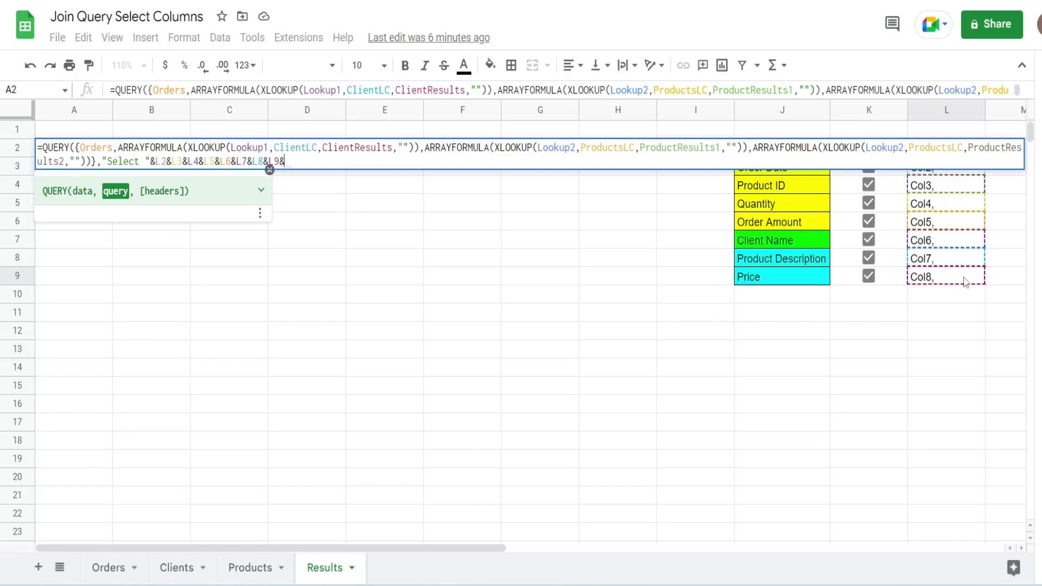
text( ")
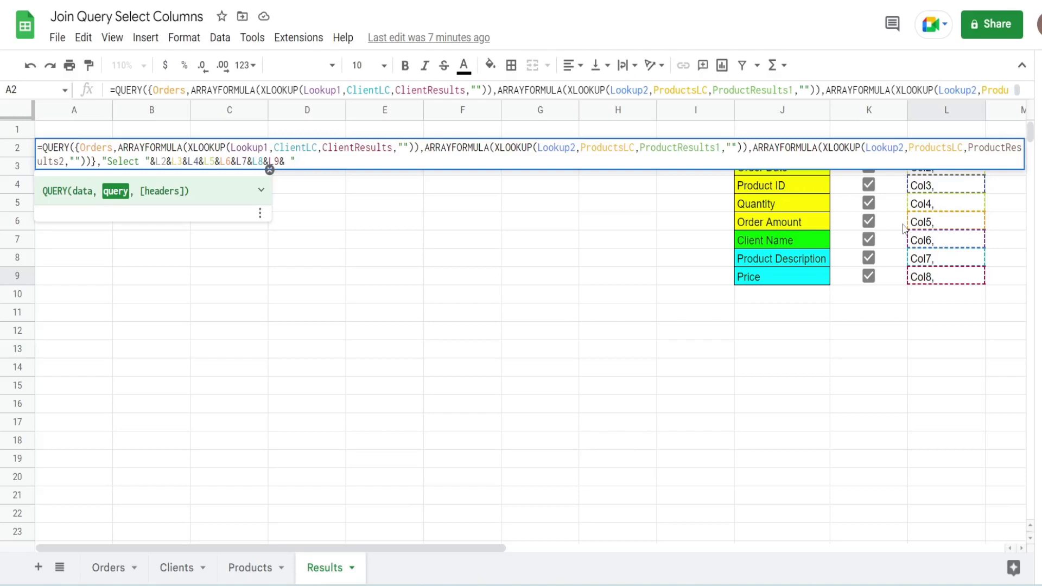
Step: Close the query with ' ' Where Col1 is not null",1) and commit it, returning 12 rows
text(")
text( ')
text(Where Col1 is not null)
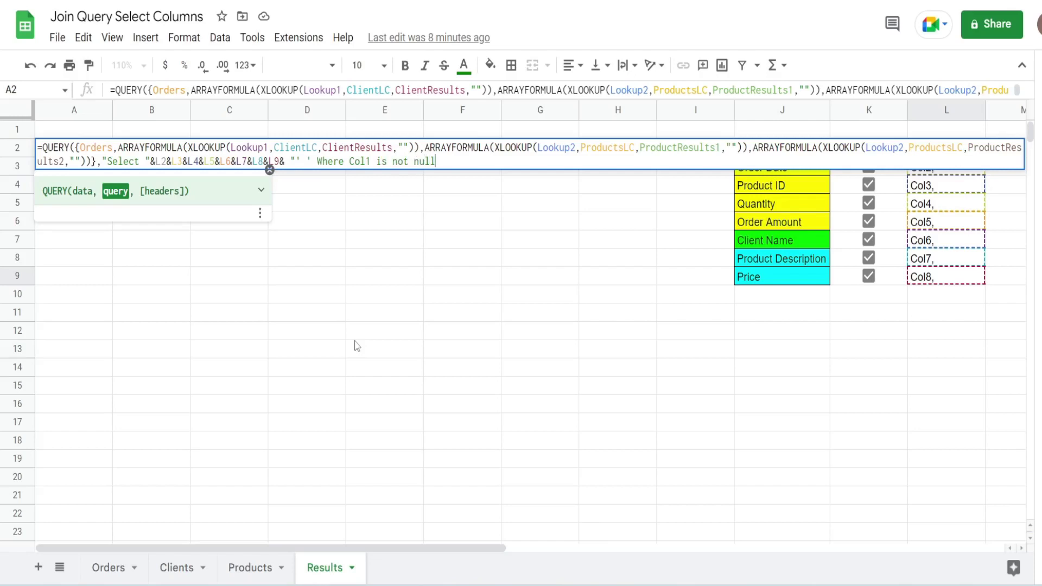
text(",)
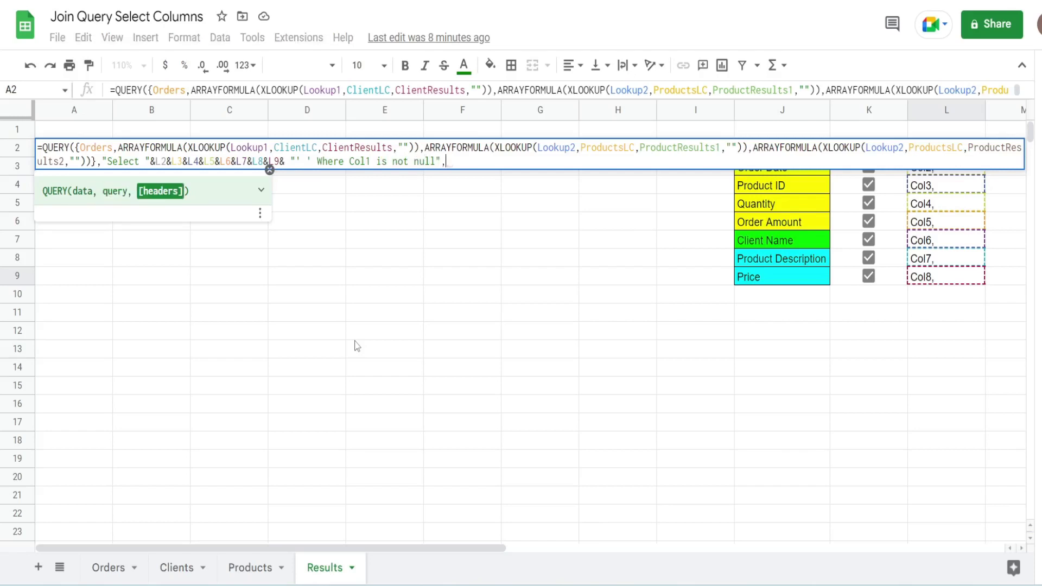
text(1)
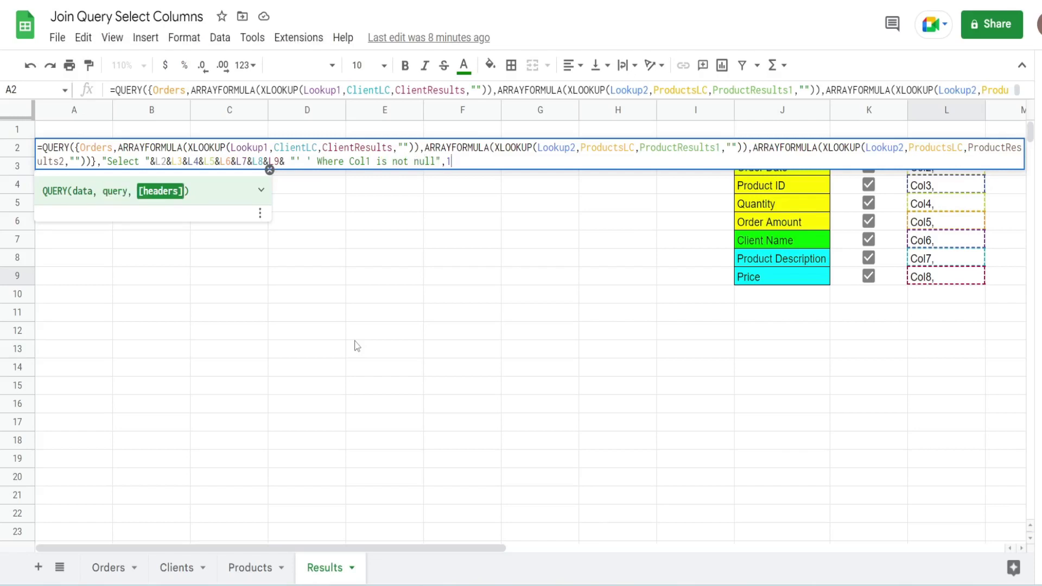
text())
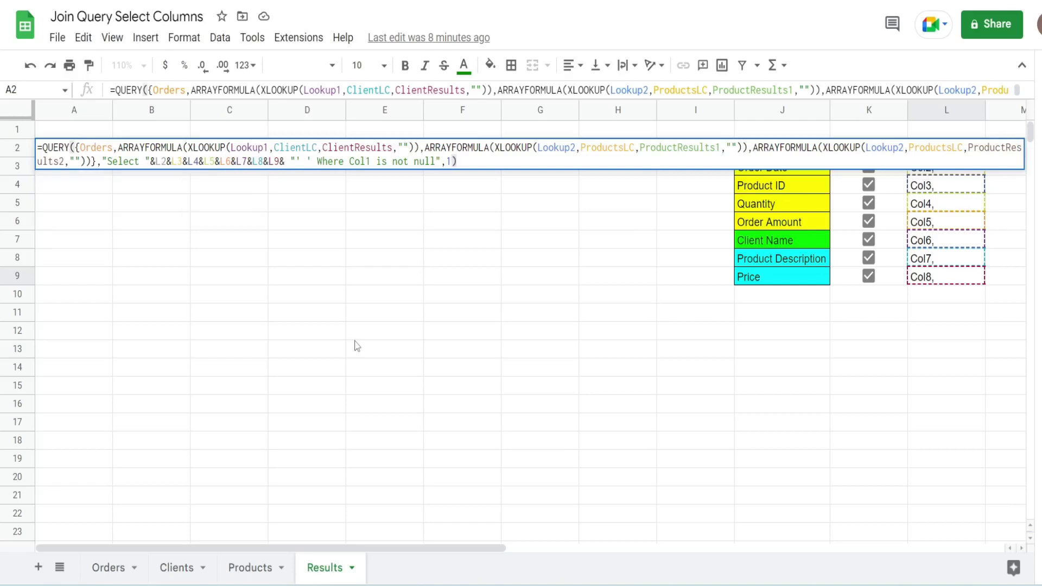
key(Return)
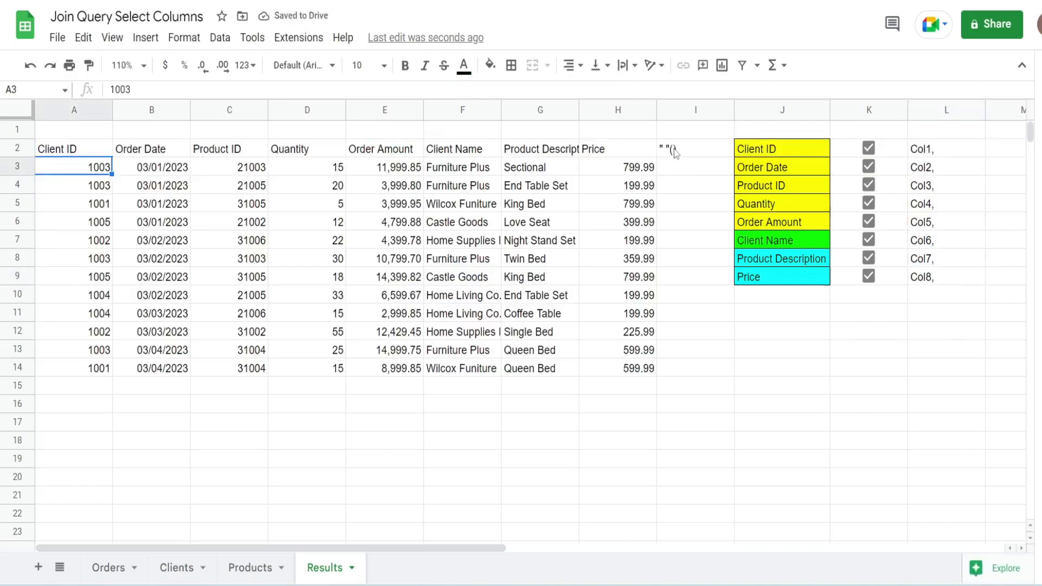
Step: Compare the stray I2 header against the A2 formula, then reopen A2 for editing
click(688, 157)
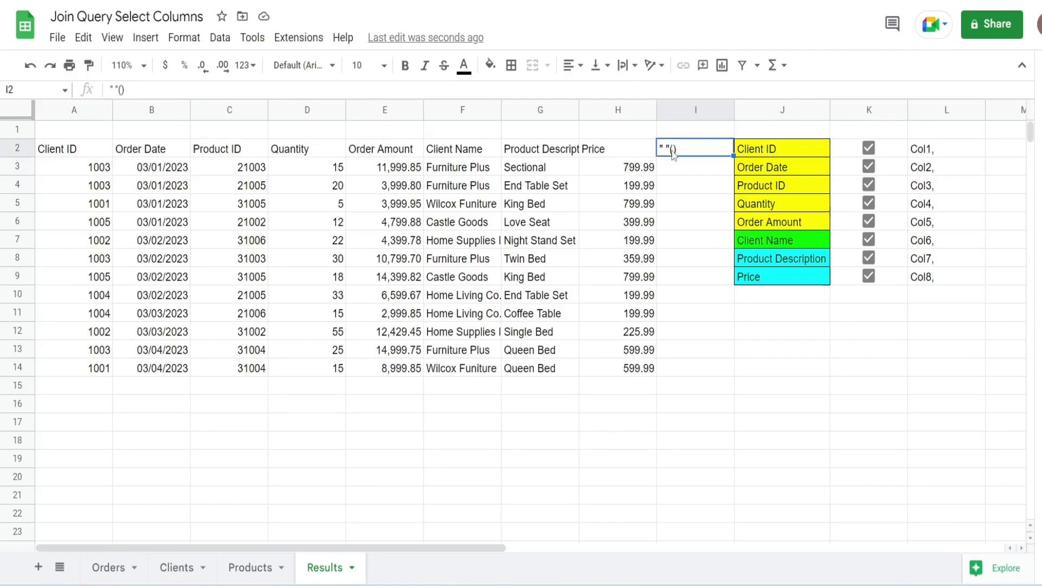
click(89, 148)
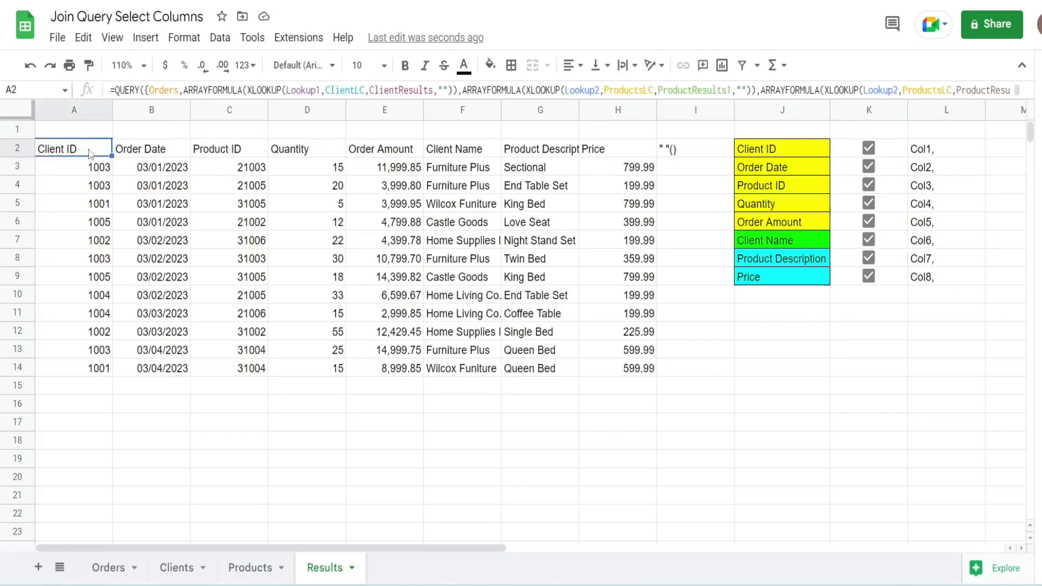
click(697, 154)
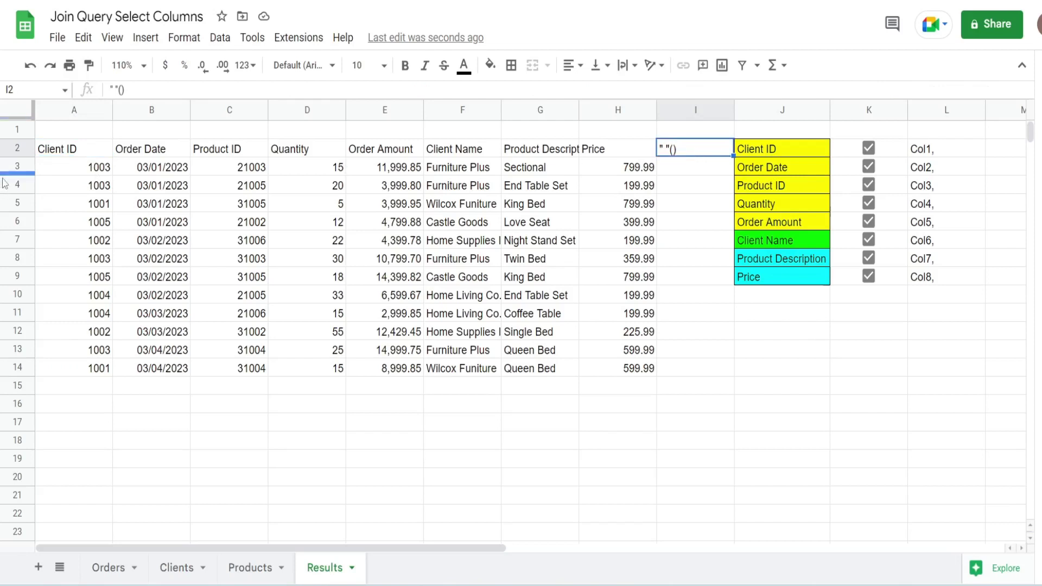
double_click(46, 154)
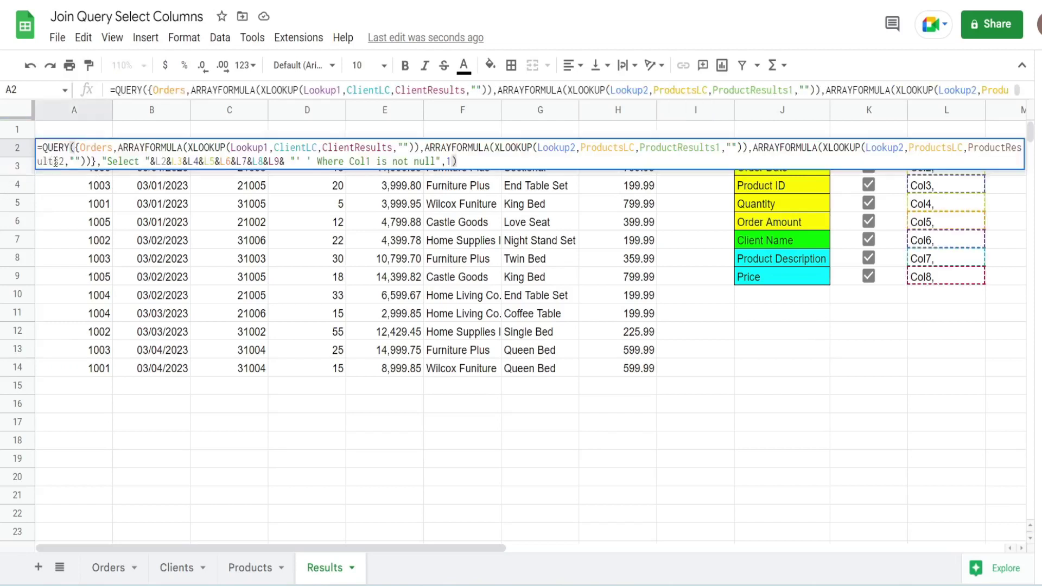
Step: Insert label ' ' '' after the null condition so the stray ninth column disappears
click(436, 161)
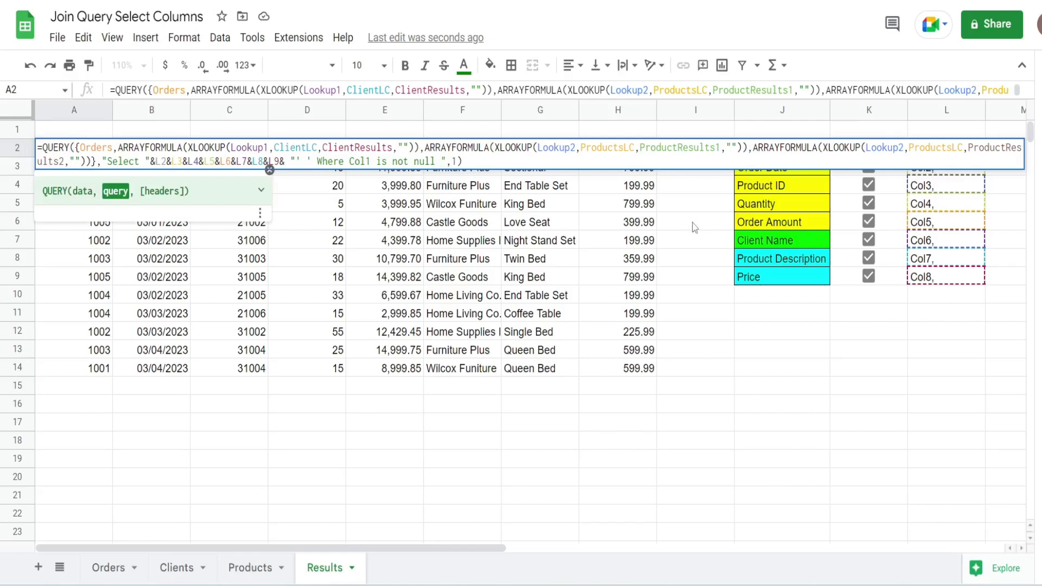
text(label)
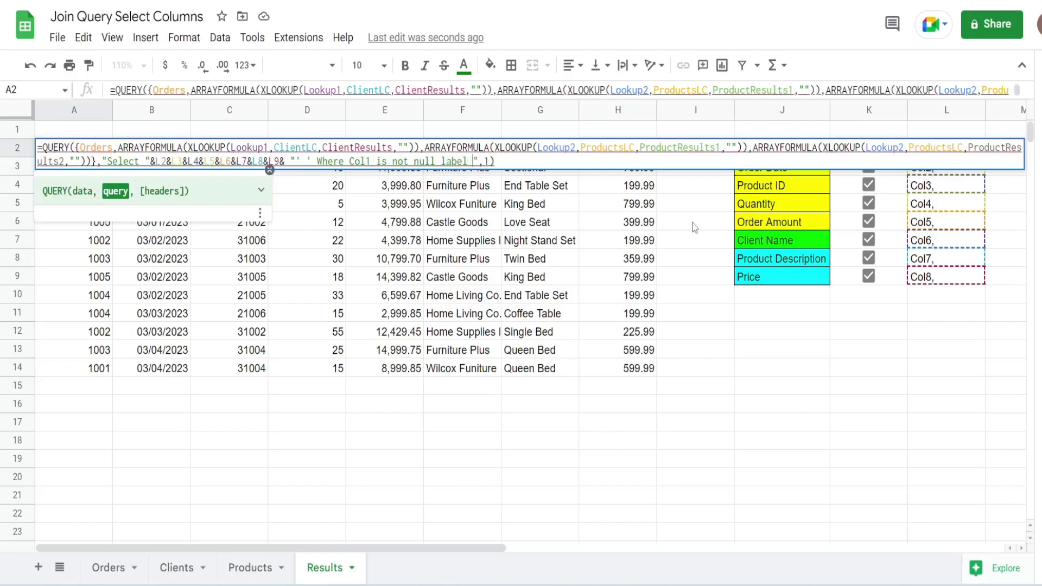
text( ' ' '')
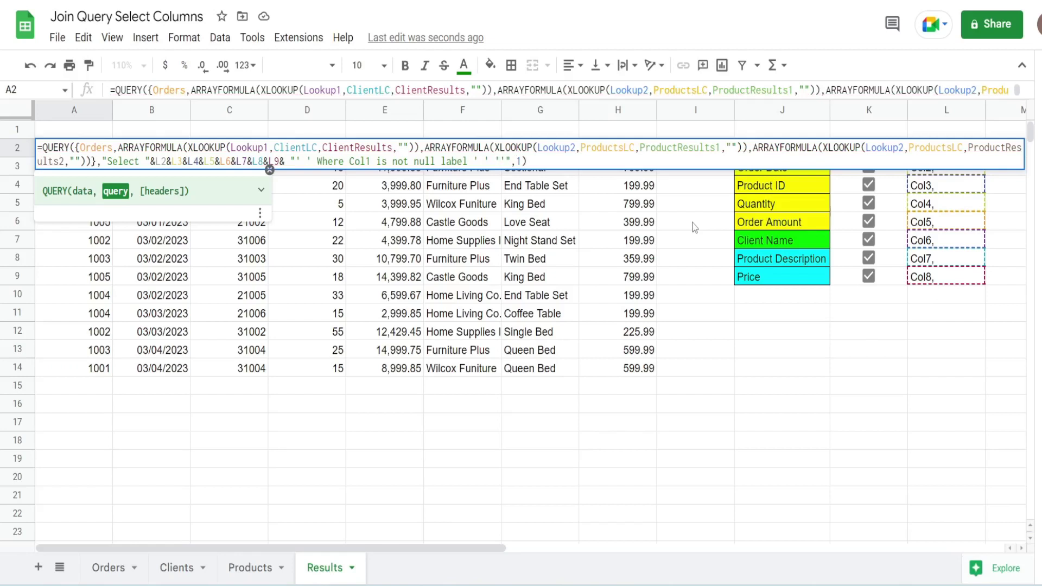
key(Return)
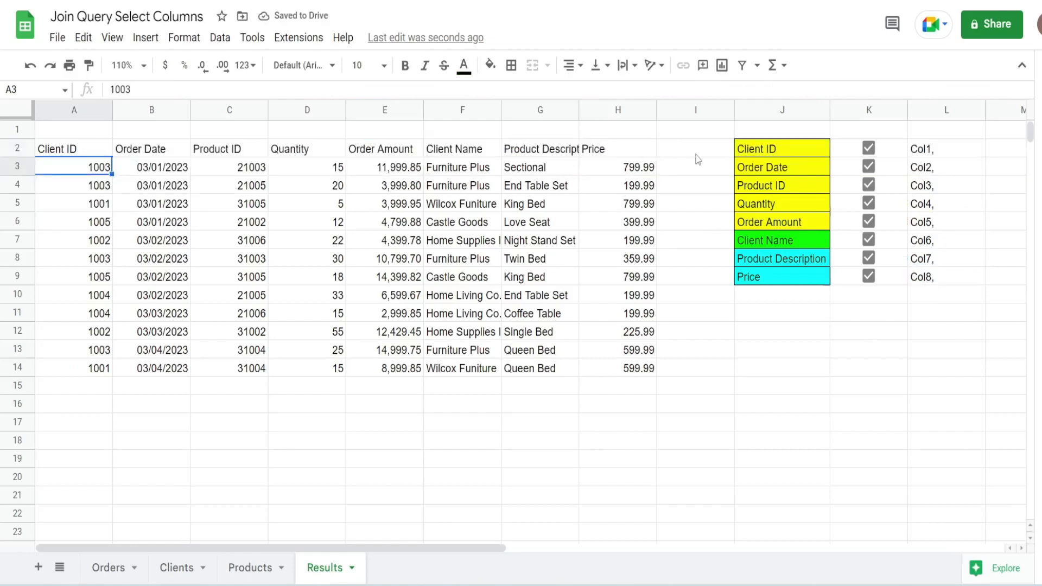
click(868, 202)
click(868, 221)
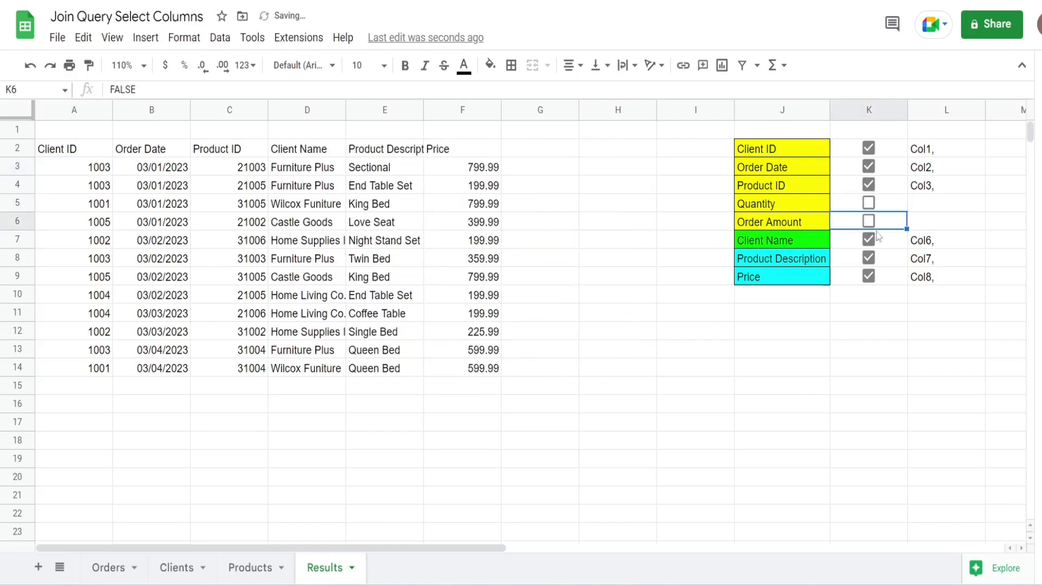
click(868, 240)
click(875, 264)
click(870, 277)
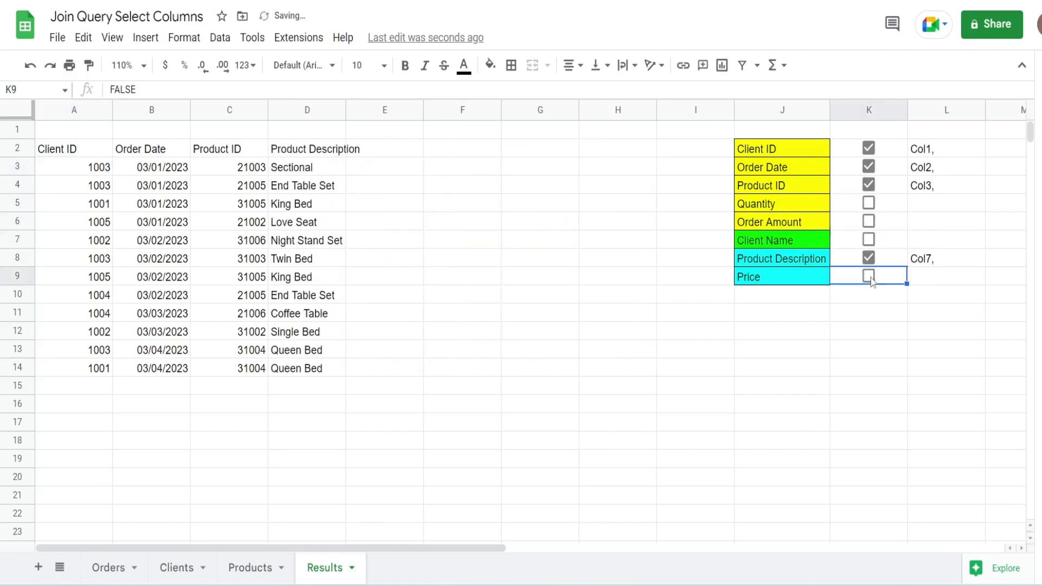
click(869, 276)
click(869, 239)
click(868, 221)
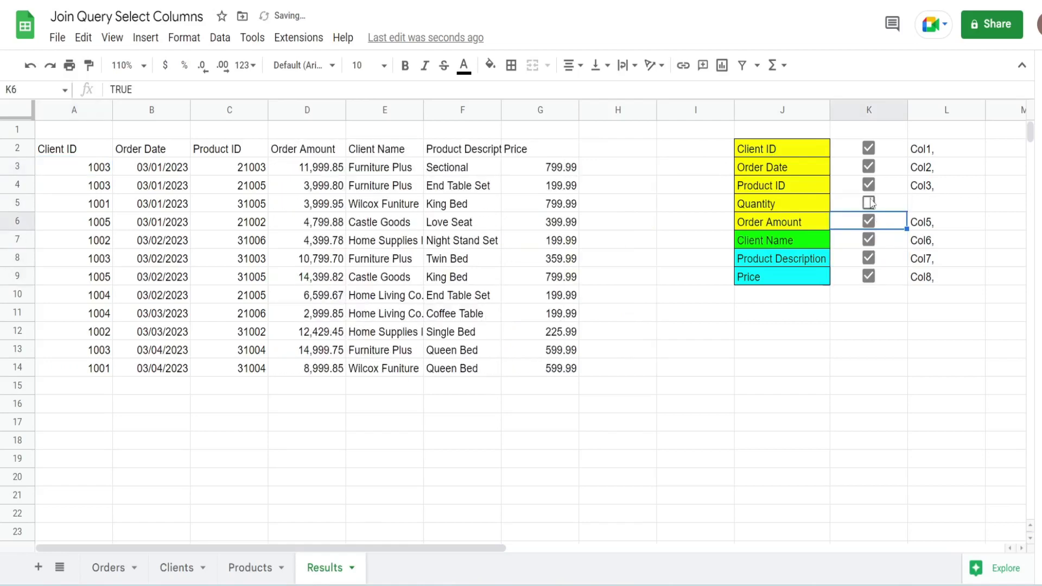
click(869, 203)
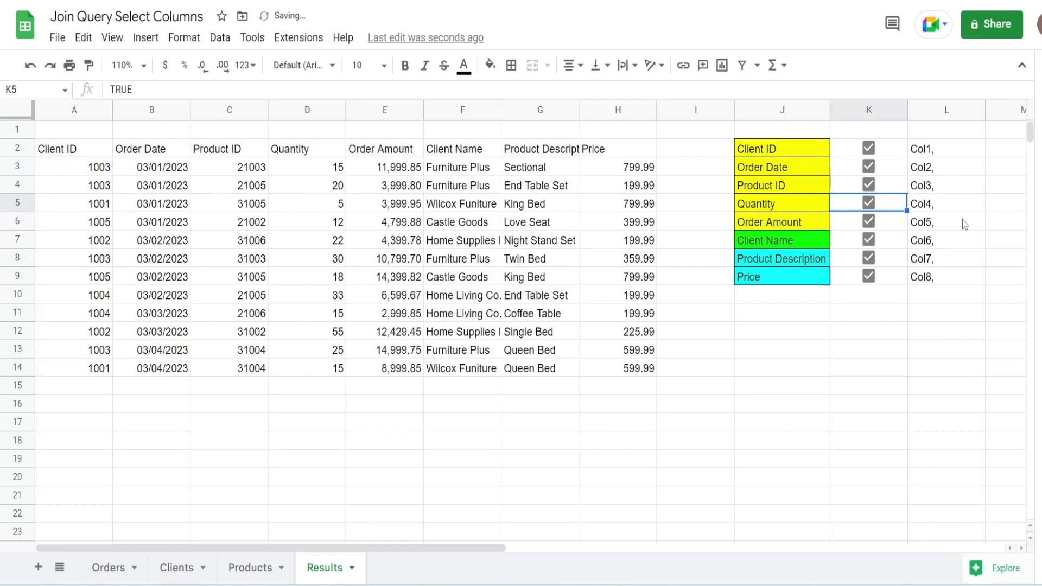